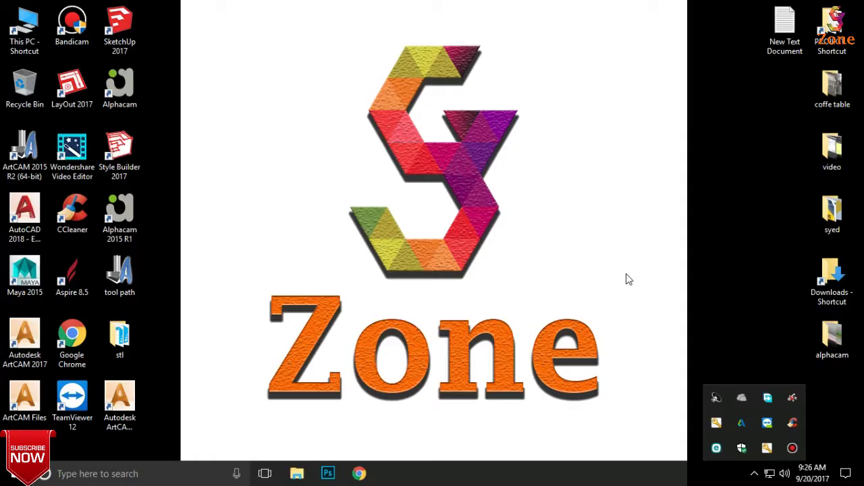
Launch Autodesk ArtCAM Premium 2018 from its desktop shortcut and wait for the start screen
double_click(129, 402)
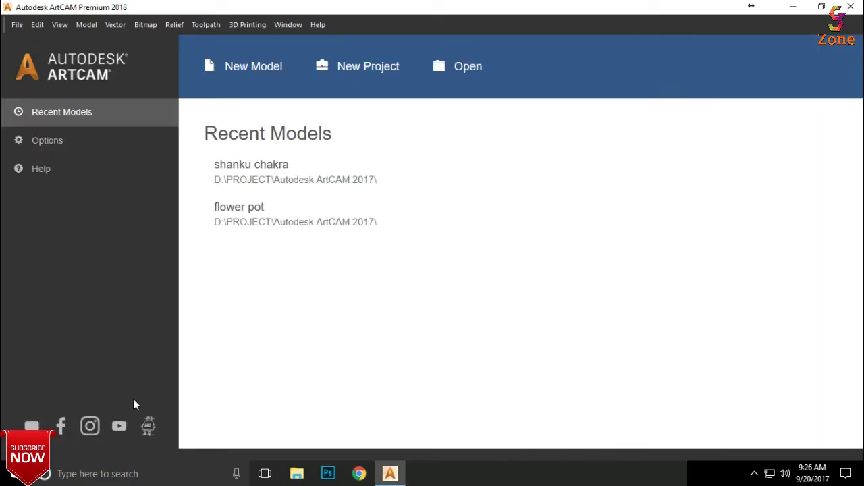
Create a new untitled 500 × 500 mm model at 2000 × 2000 points
left_click(263, 68)
left_click(331, 183)
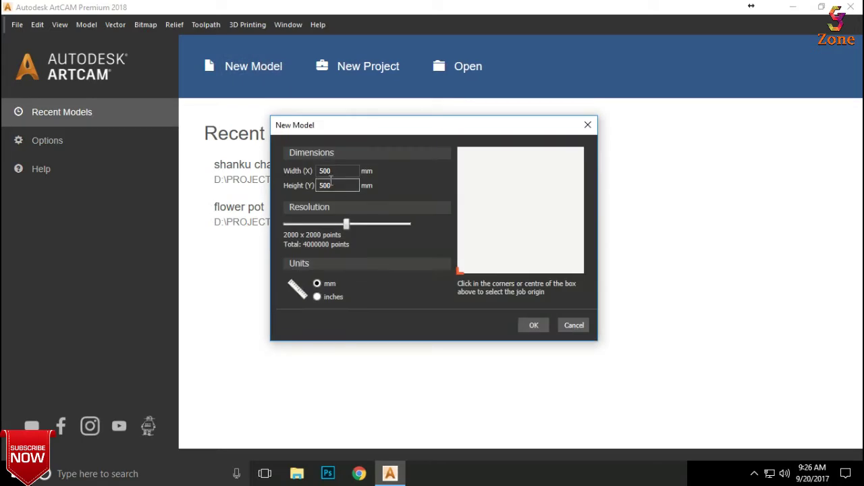
left_click(533, 326)
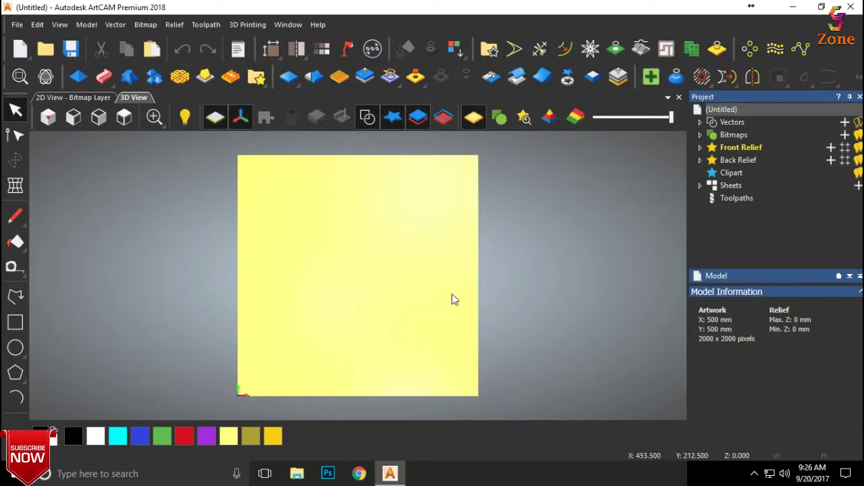
left_click(343, 272)
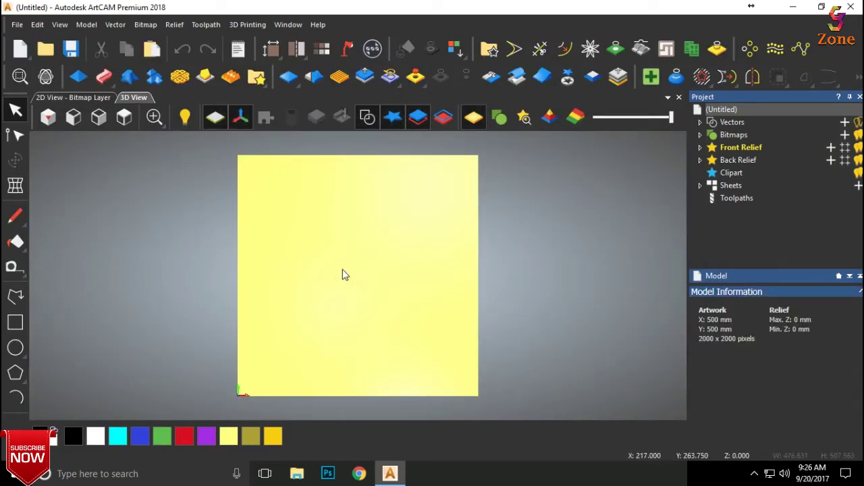
Paste the ornamental wheel artwork and scale it to 490 mm high (460.139 mm wide), aspect locked
key("ctrl+v")
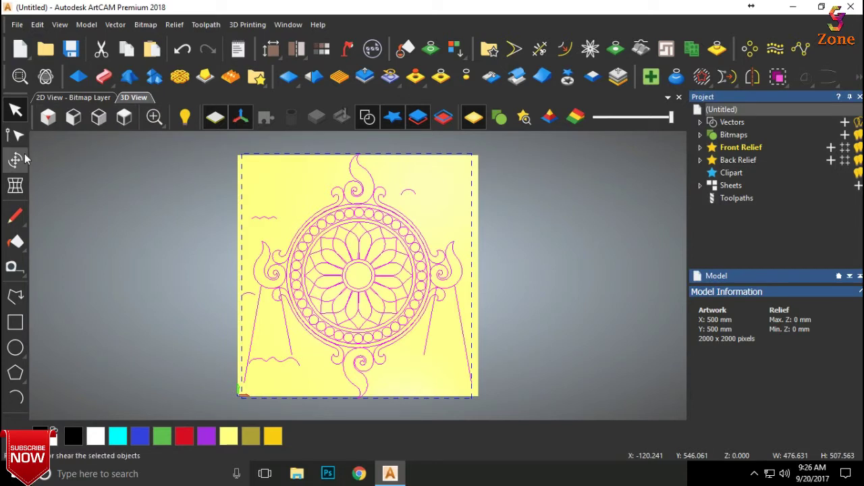
left_click(16, 159)
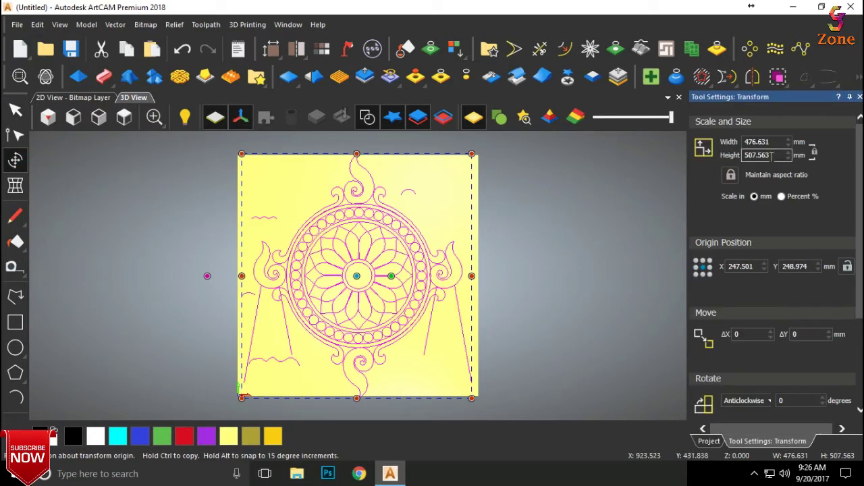
left_click_drag(773, 154, 732, 159)
type("5")
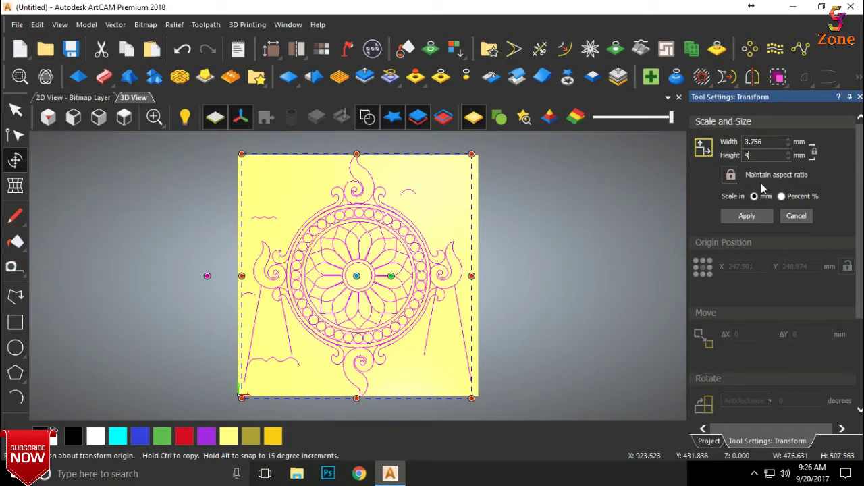
left_click(748, 216)
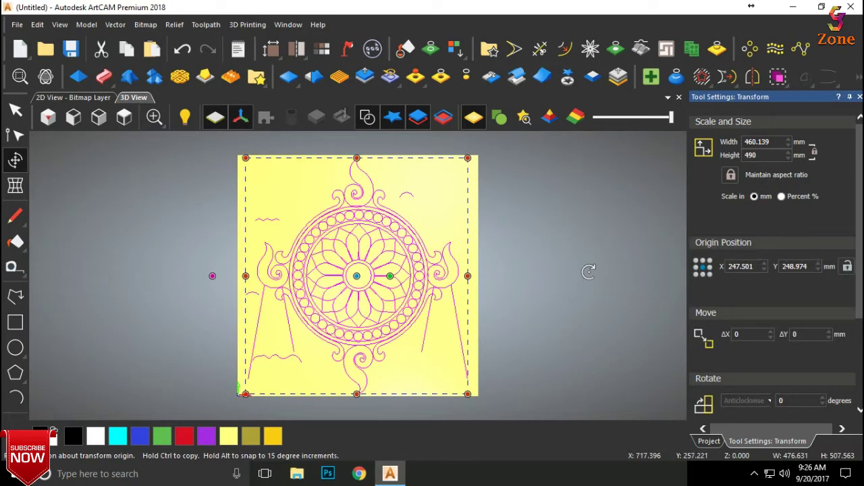
left_click(859, 97)
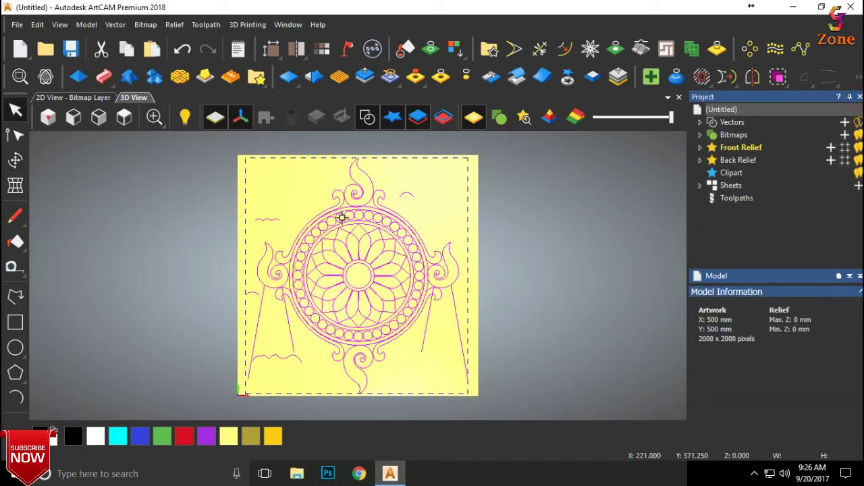
scroll(337, 216, "up", 1)
left_click(440, 216)
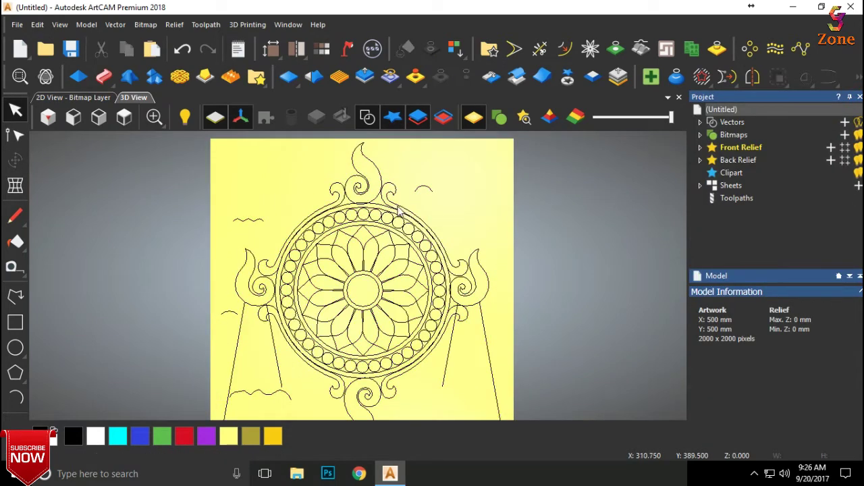
scroll(402, 213, "down", 2)
scroll(394, 304, "up", 2)
scroll(390, 305, "down", 2)
scroll(372, 253, "up", 3)
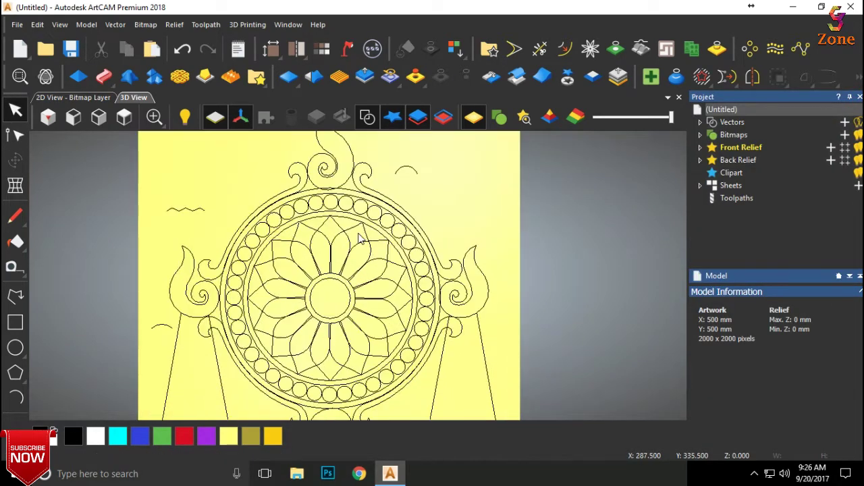
scroll(330, 174, "up", 2)
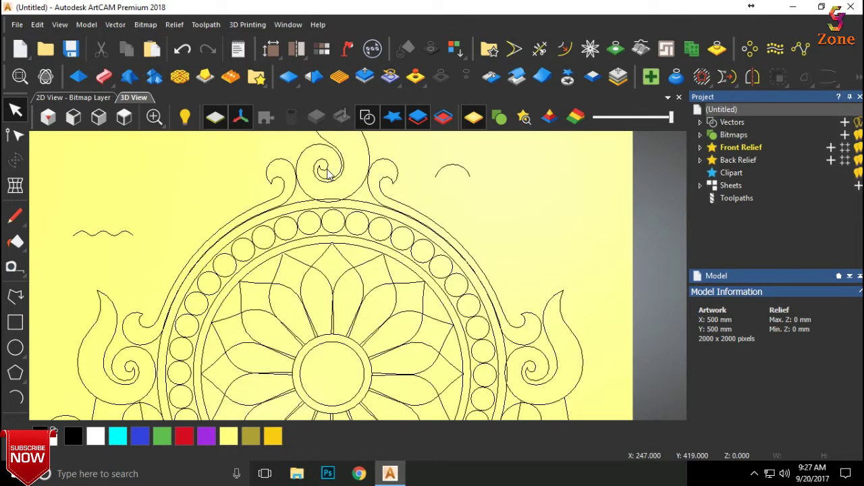
scroll(328, 174, "down", 2)
left_click(330, 173)
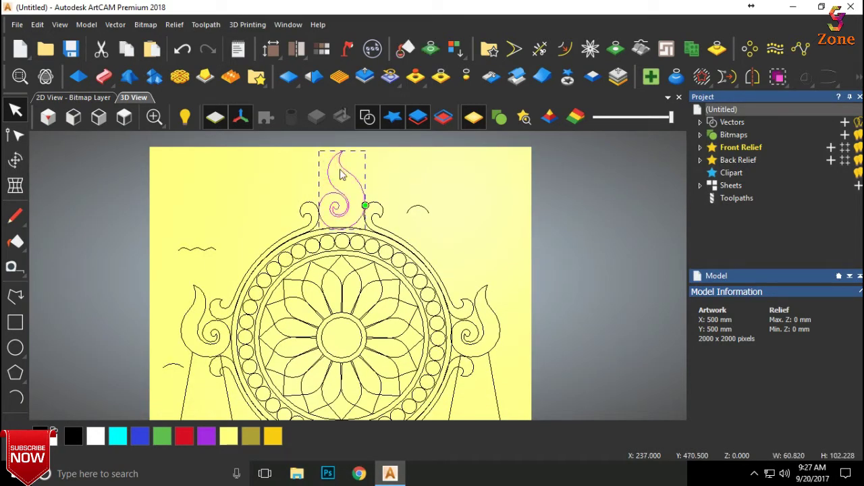
left_click(430, 193)
In Contour Blend, use the small arc vector as the profile with height and width overrides
left_click(154, 76)
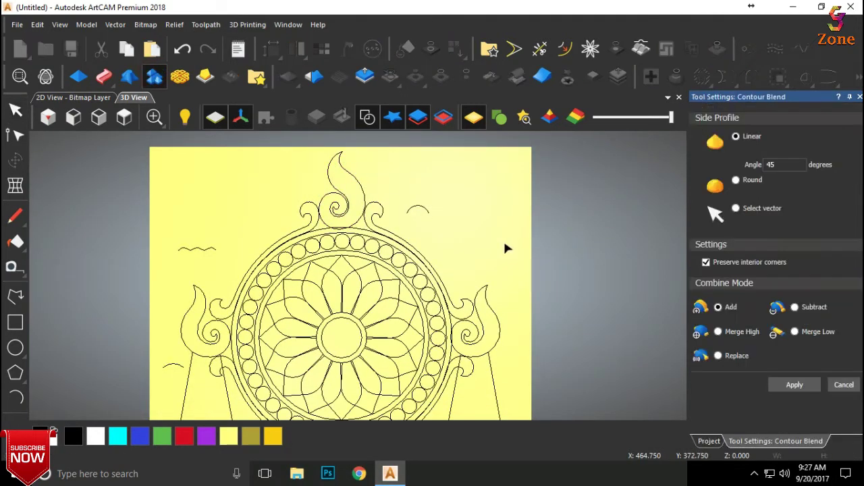
left_click(736, 208)
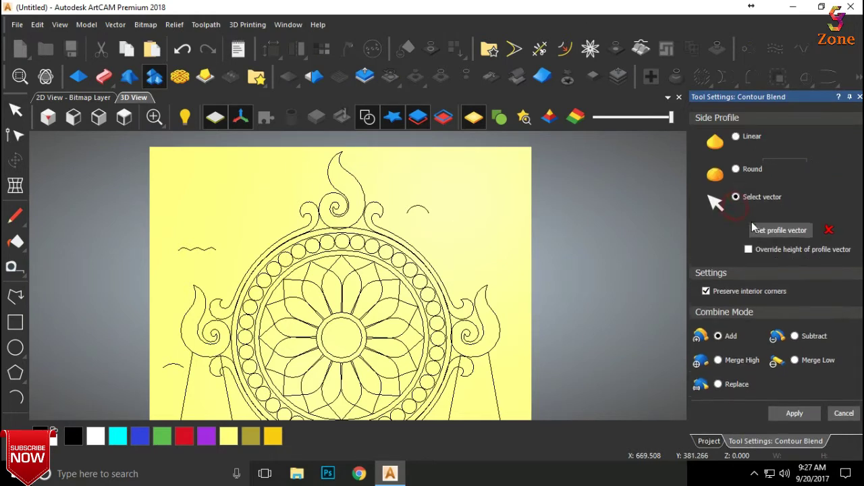
left_click(421, 207)
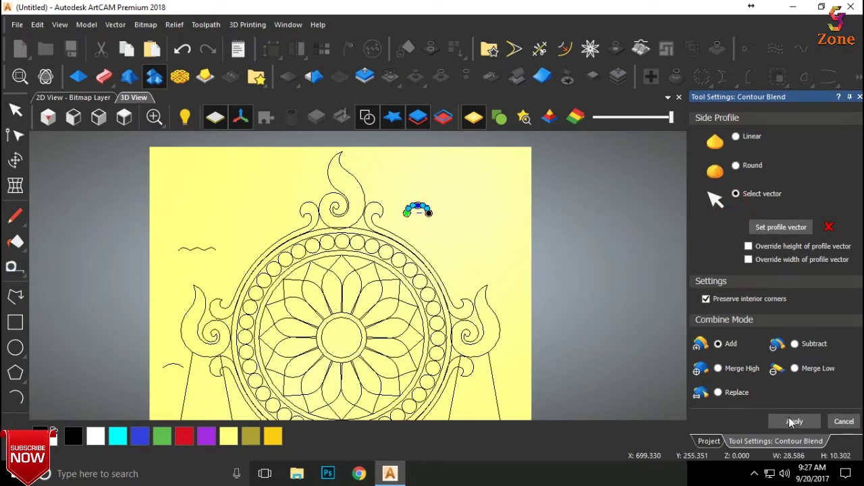
left_click(748, 246)
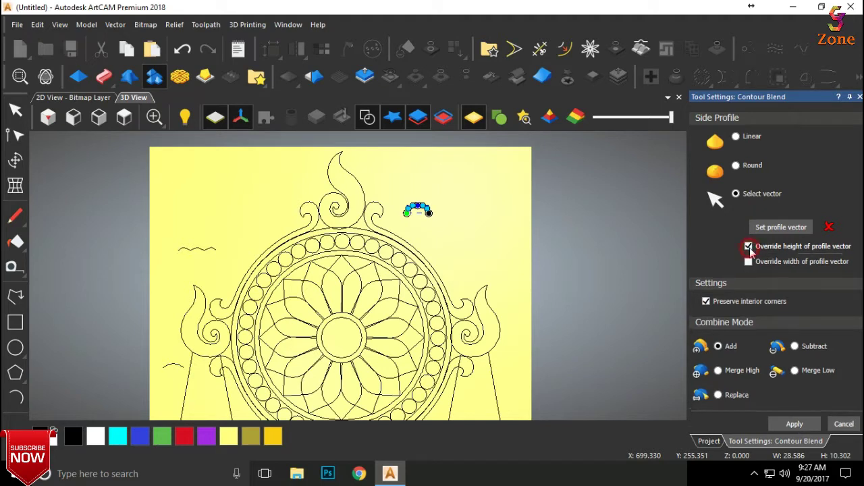
left_click(748, 278)
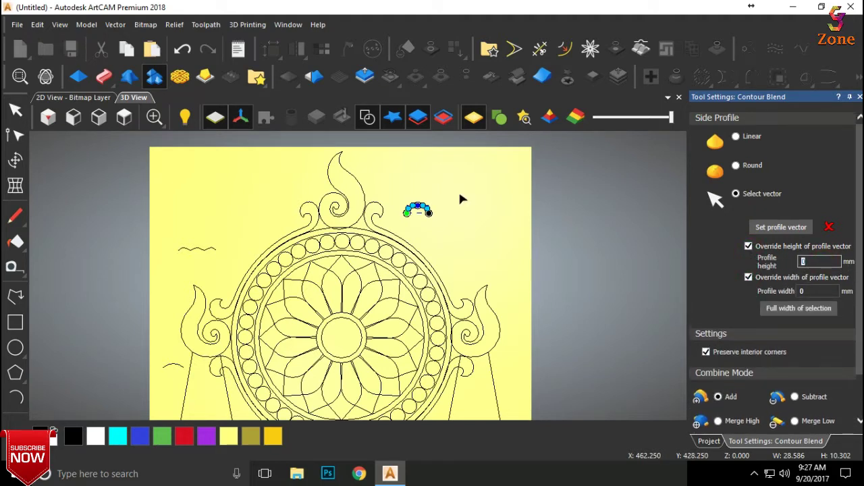
left_click(767, 228)
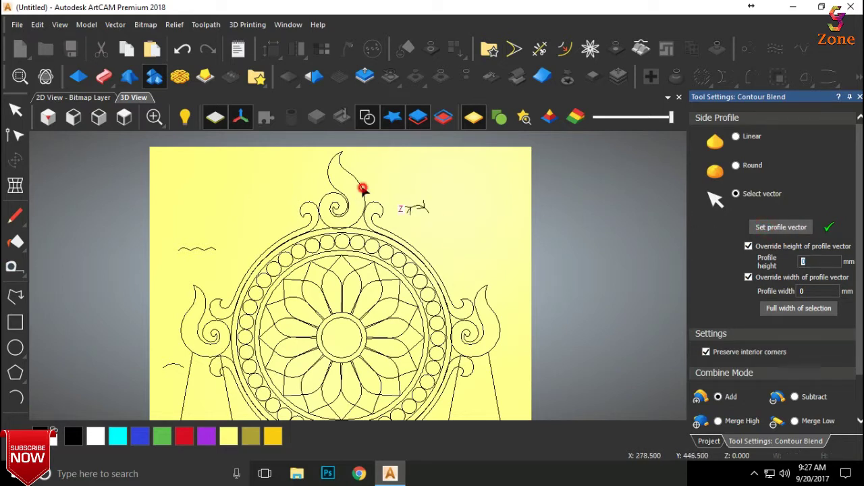
Select the top, right, left and bottom flame scrolls
left_click(363, 190)
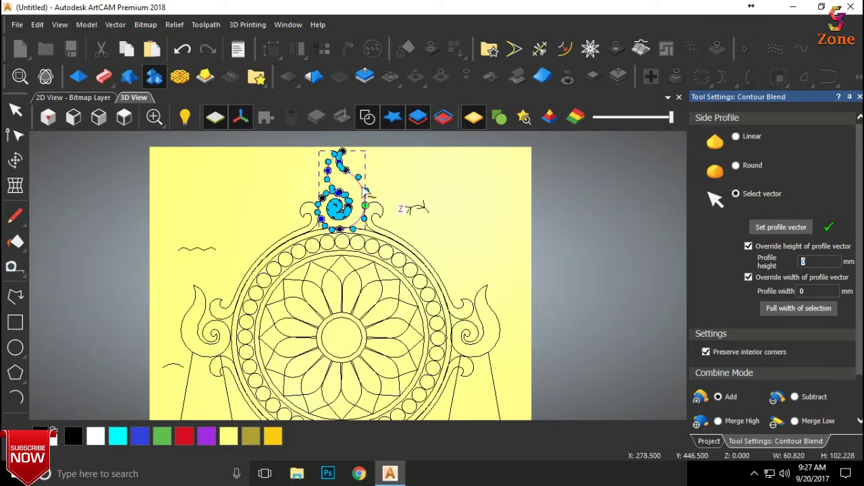
left_click(485, 292)
left_click(195, 293, "shift")
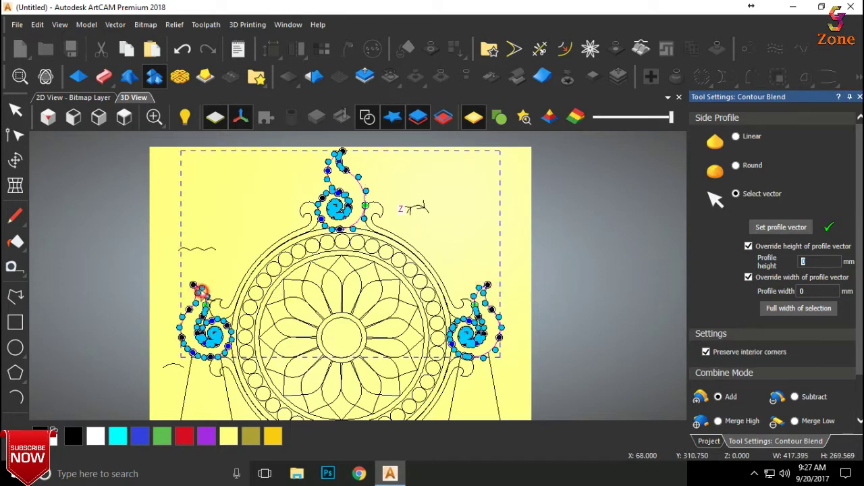
scroll(294, 258, "down", 1)
scroll(294, 259, "down", 1)
scroll(357, 396, "up", 1)
scroll(356, 396, "up", 2)
left_click(365, 395, "shift")
scroll(378, 365, "down", 1)
scroll(419, 284, "down", 1)
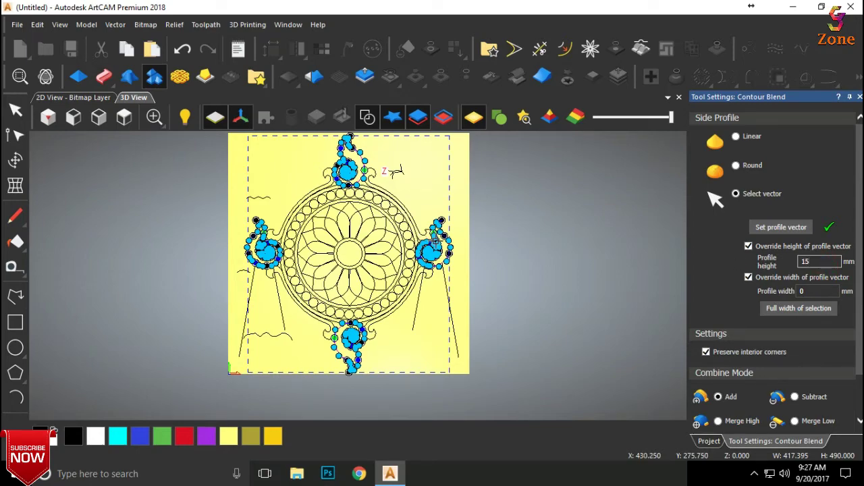
scroll(435, 243, "up", 2)
scroll(445, 265, "up", 2)
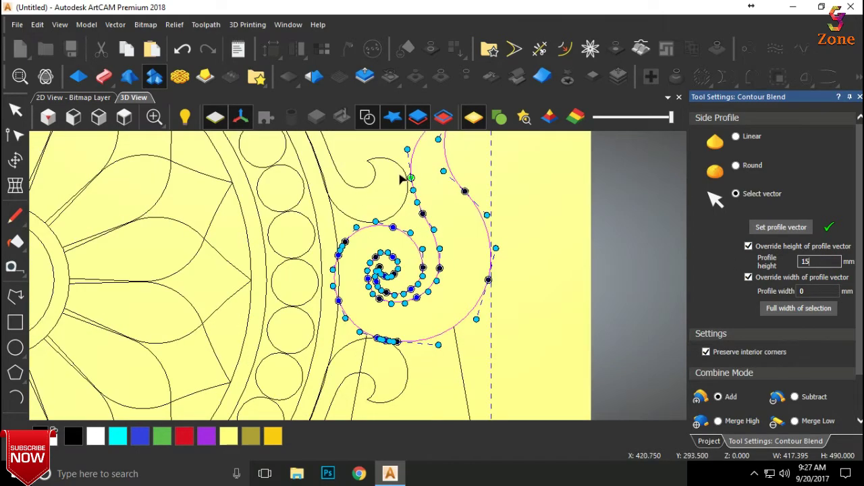
scroll(408, 170, "up", 2)
scroll(415, 160, "up", 2)
scroll(417, 160, "down", 3)
scroll(419, 161, "down", 3)
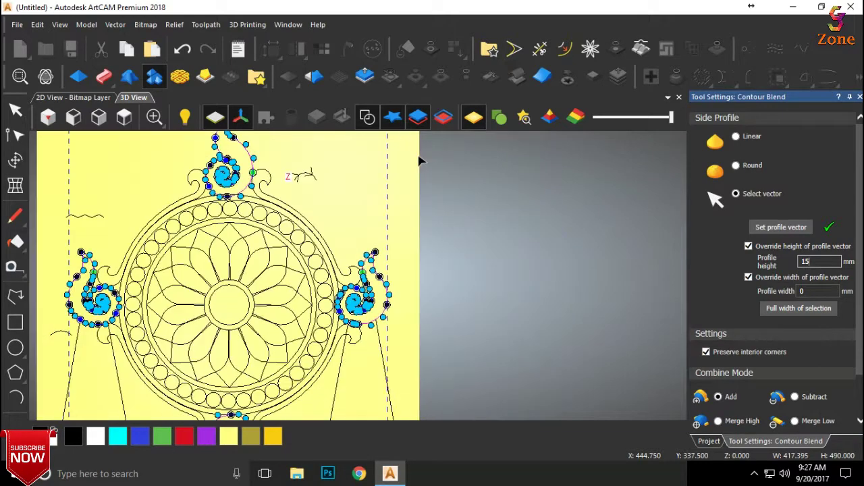
scroll(419, 160, "down", 1)
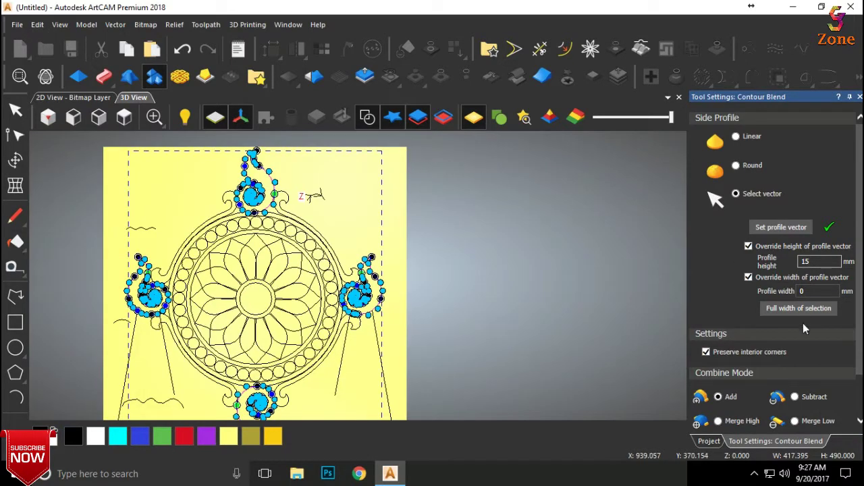
Set the profile width to 16 mm and preview the blend
left_click(828, 291)
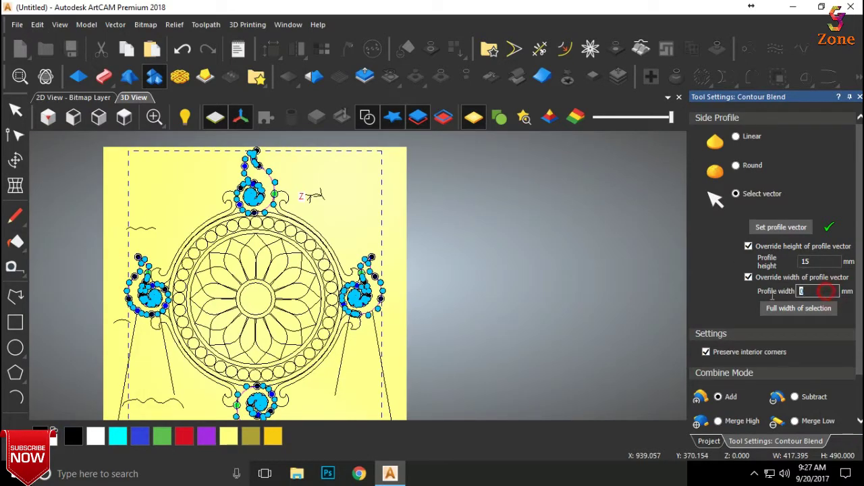
type("16")
key("Return")
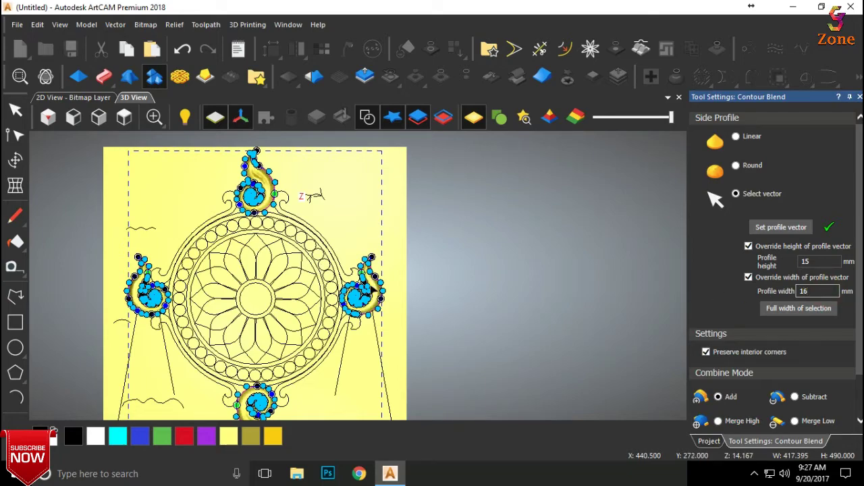
scroll(376, 287, "up", 3)
scroll(376, 287, "up", 2)
scroll(405, 284, "down", 1)
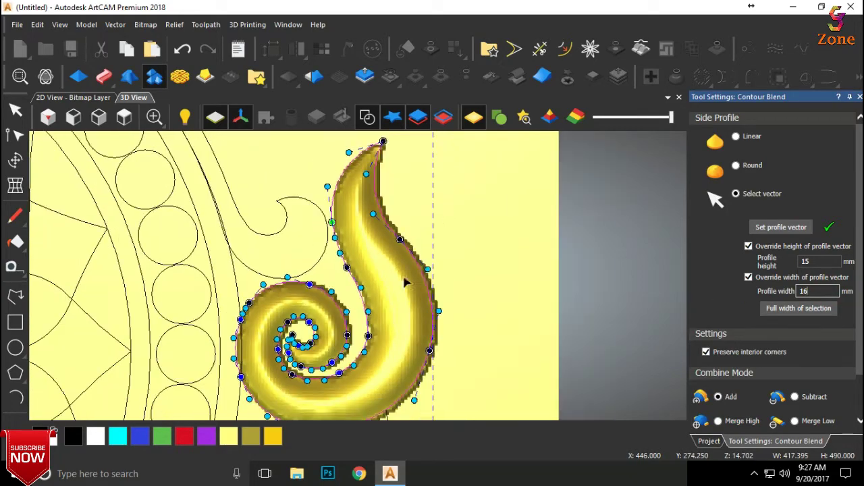
Set the profile height to 10 mm and apply the Add-mode contour blend to the scrolls
left_click_drag(387, 282, 430, 194)
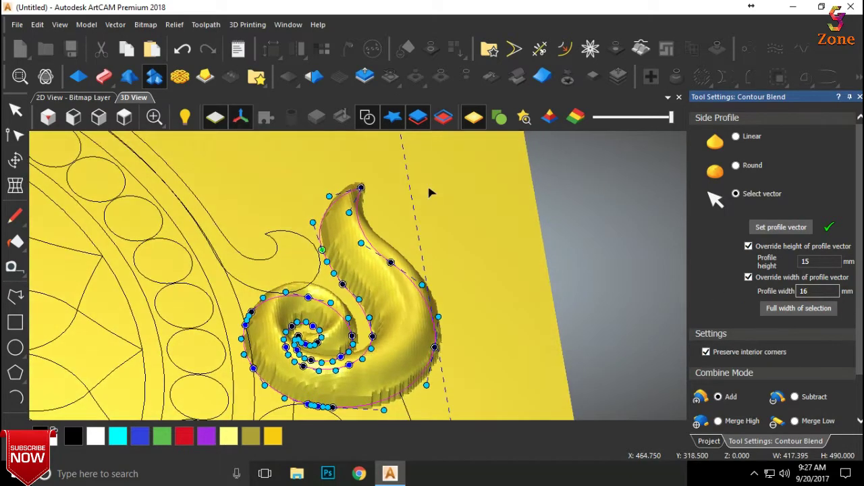
double_click(819, 262)
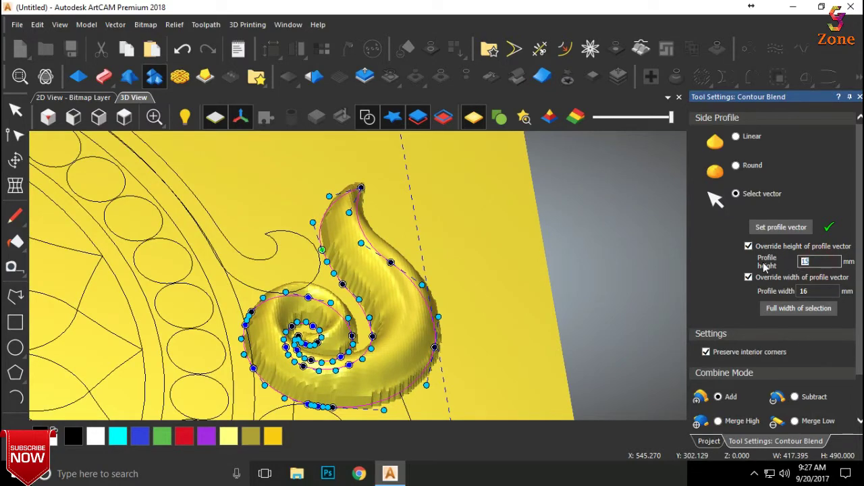
type("1")
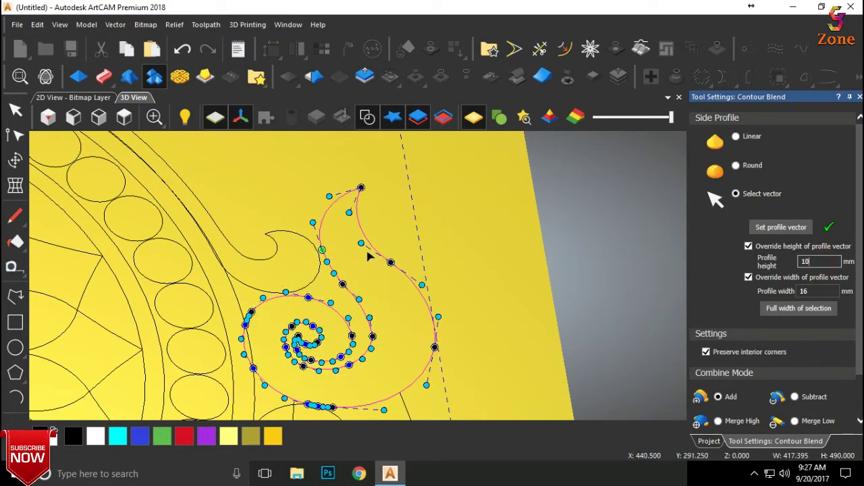
scroll(370, 256, "down", 2)
scroll(370, 257, "up", 3)
scroll(372, 286, "down", 2)
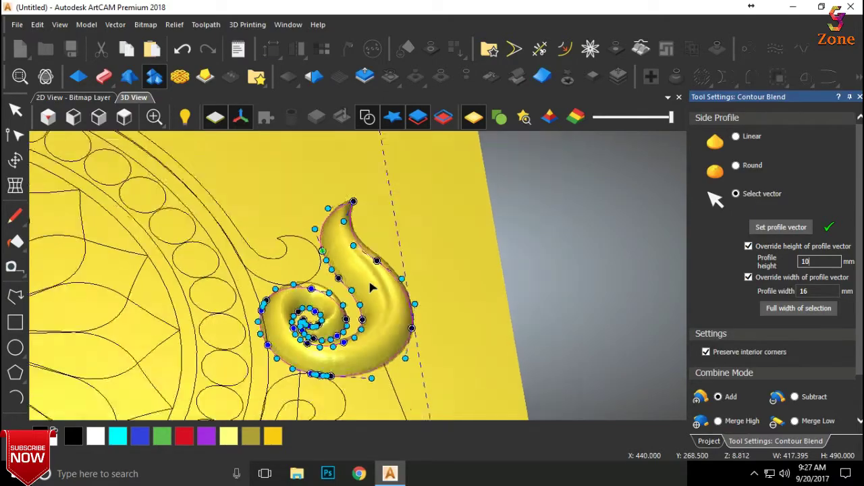
left_click_drag(370, 287, 265, 180)
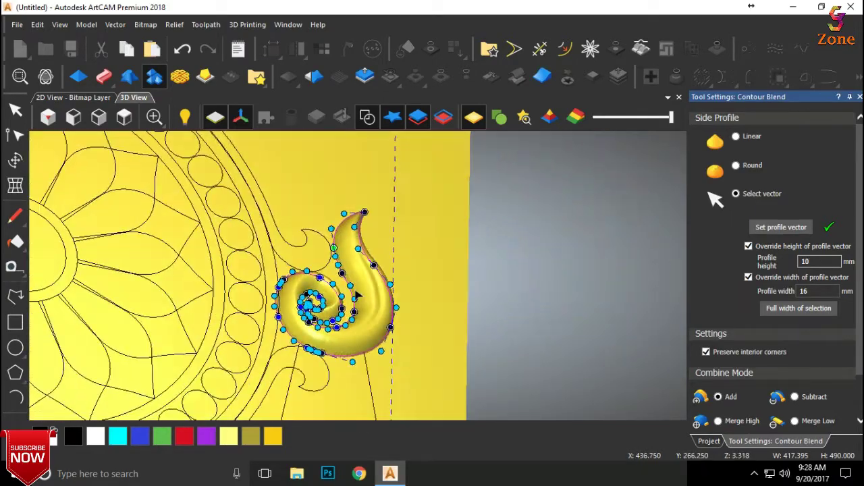
left_click_drag(266, 180, 278, 269)
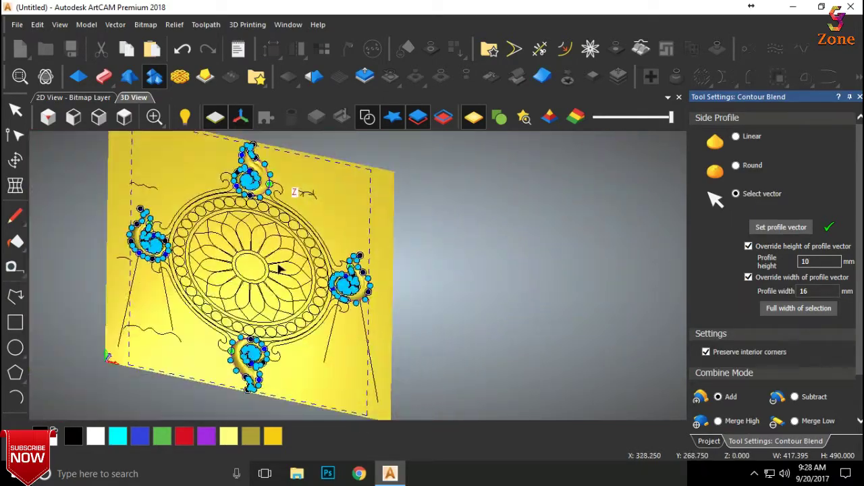
scroll(245, 154, "up", 5)
left_click_drag(303, 214, 234, 258)
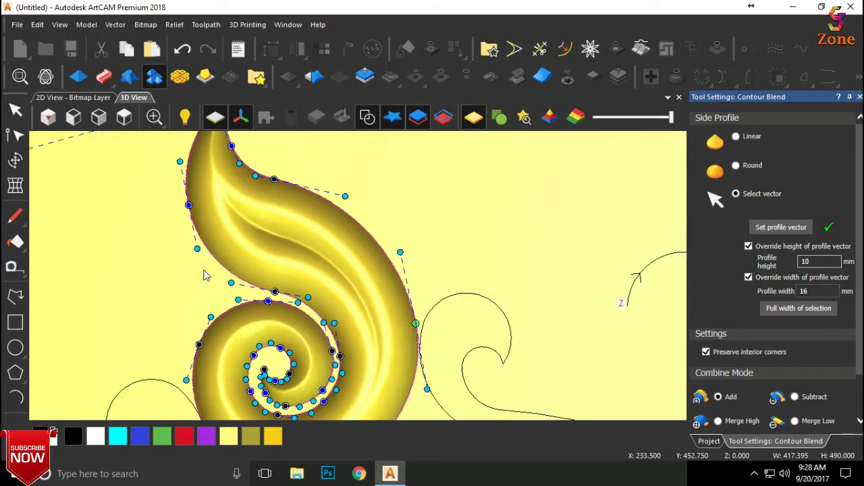
scroll(241, 250, "down", 3)
scroll(388, 247, "down", 3)
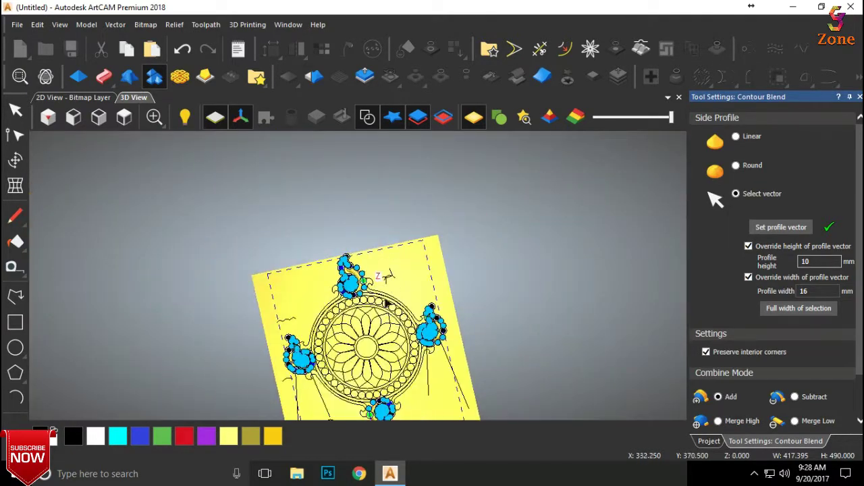
scroll(803, 398, "down", 3)
left_click(785, 424)
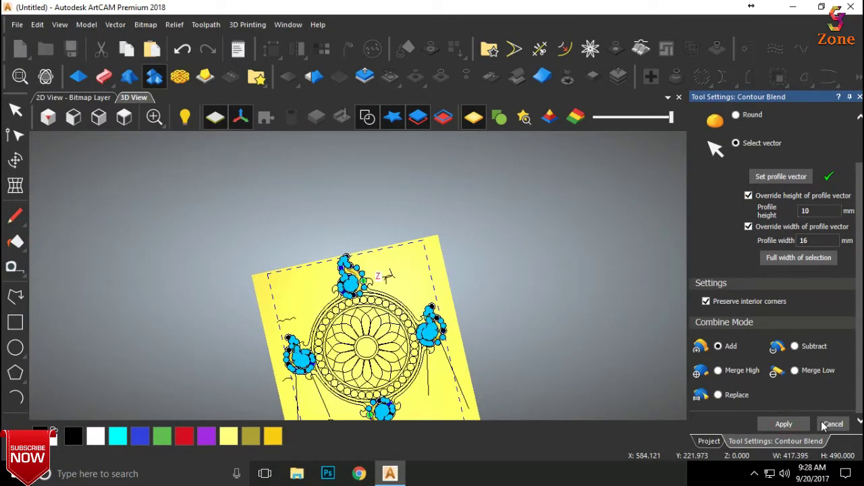
left_click(833, 424)
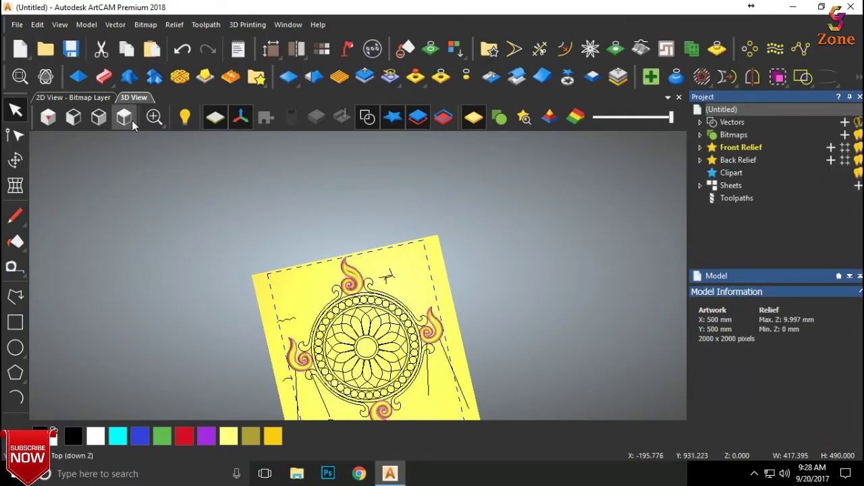
left_click(124, 118)
left_click(370, 122)
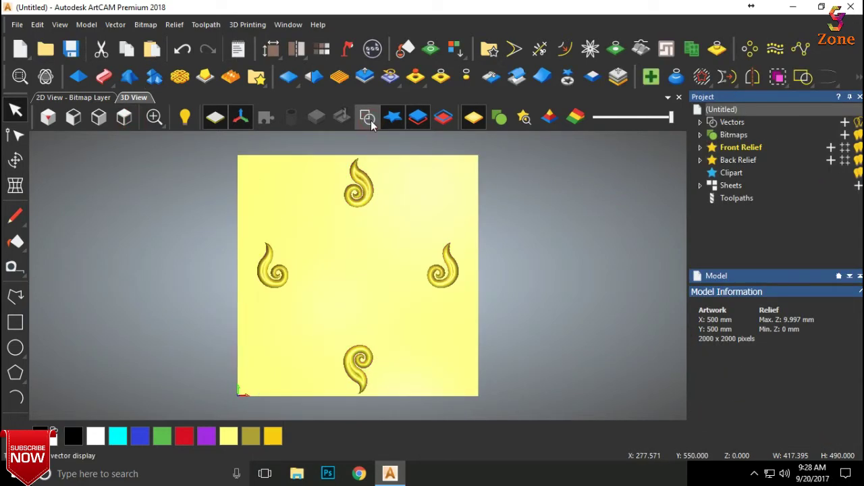
left_click(372, 125)
scroll(343, 211, "up", 3)
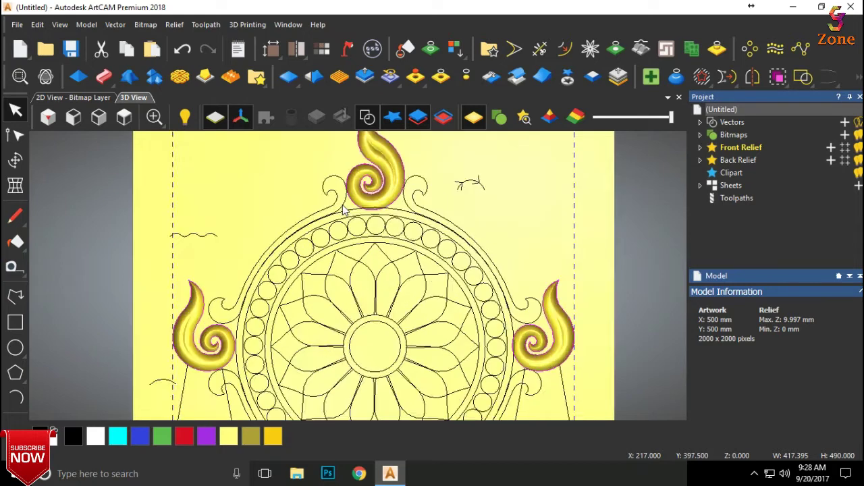
scroll(343, 211, "up", 1)
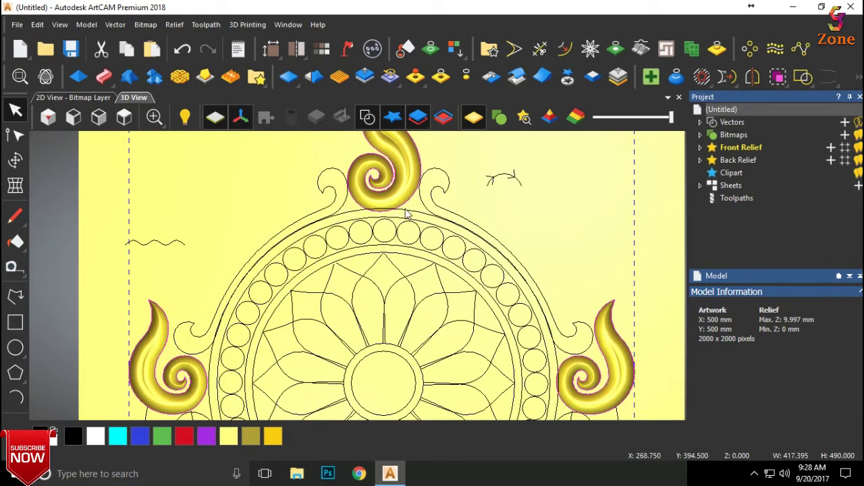
scroll(408, 214, "down", 4)
scroll(396, 334, "up", 3)
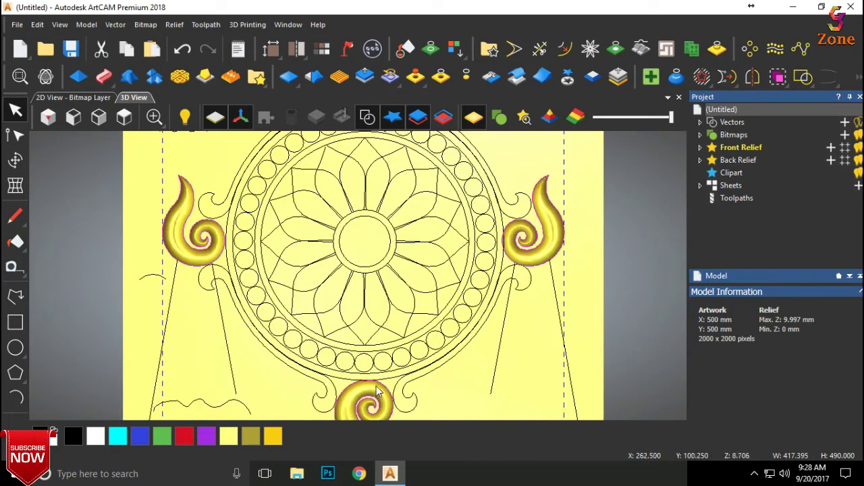
scroll(378, 383, "up", 2)
scroll(378, 383, "down", 1)
scroll(379, 378, "down", 1)
scroll(381, 376, "down", 2)
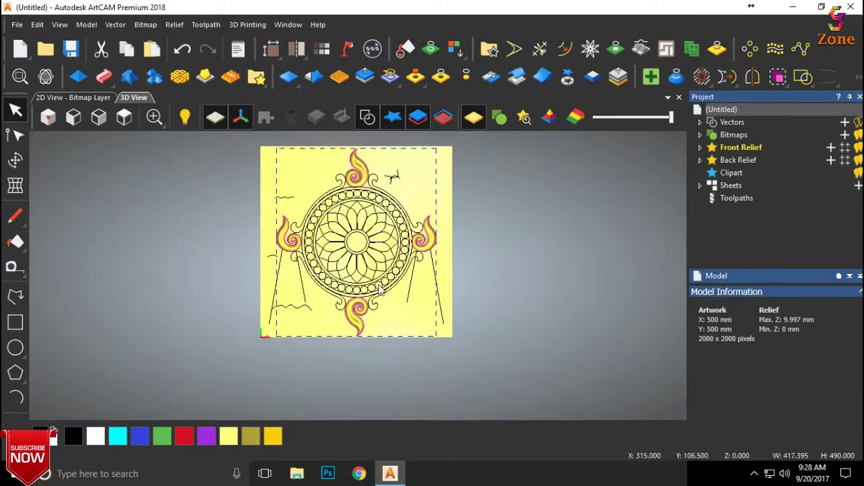
scroll(366, 183, "up", 3)
scroll(340, 190, "down", 1)
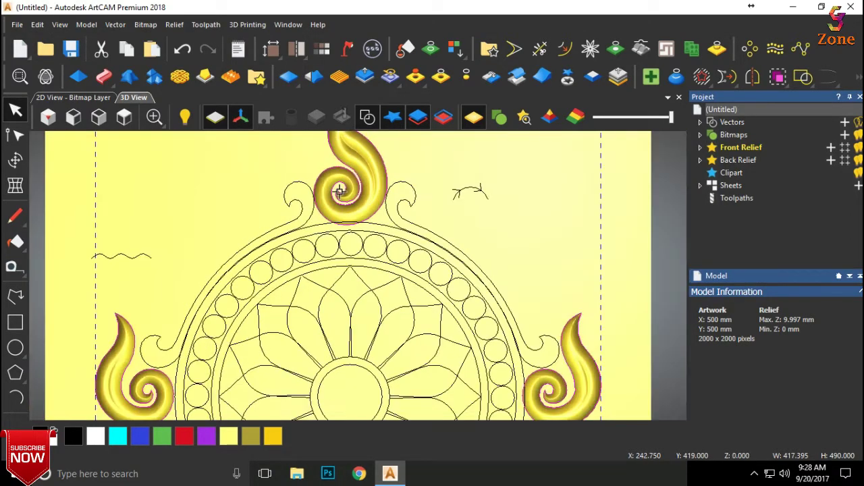
left_click(501, 218)
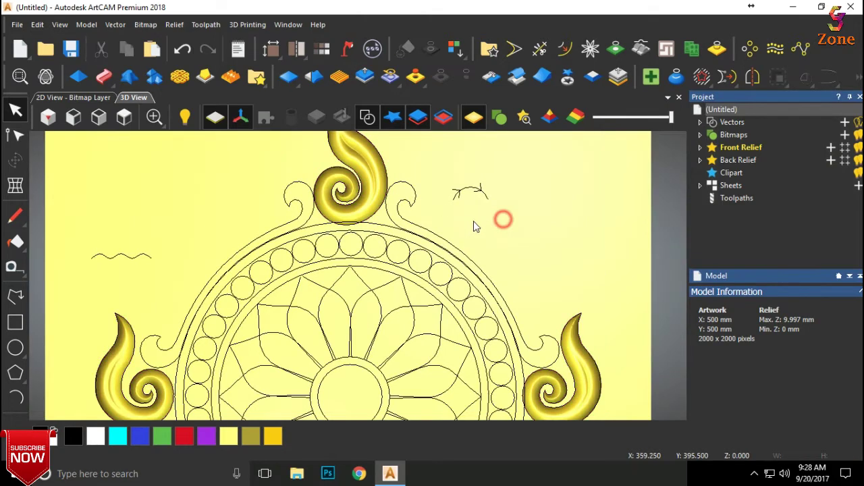
left_click(382, 224)
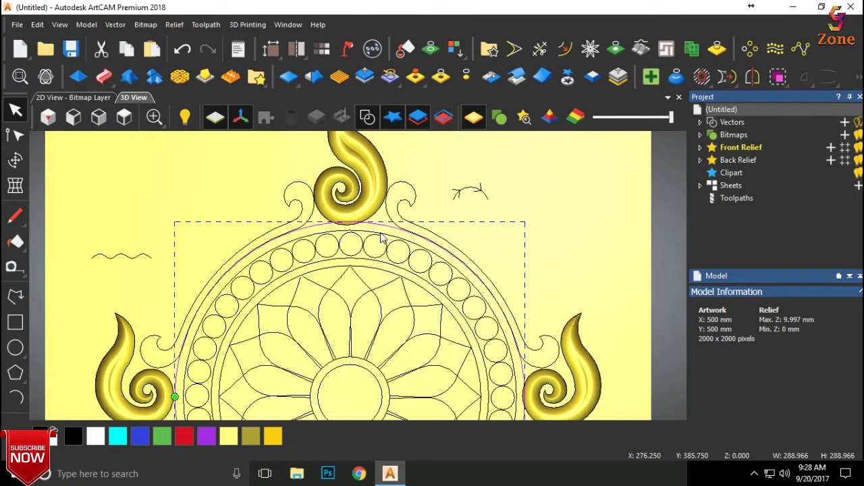
left_click(386, 234, "shift")
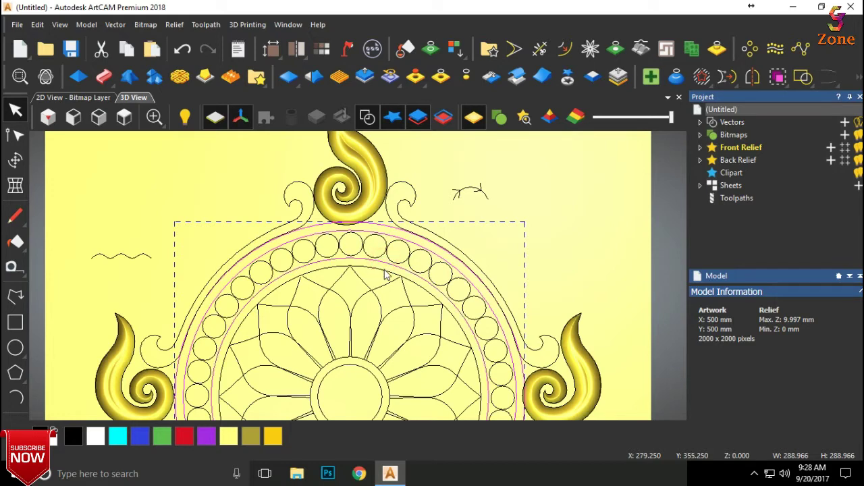
left_click(384, 268, "shift")
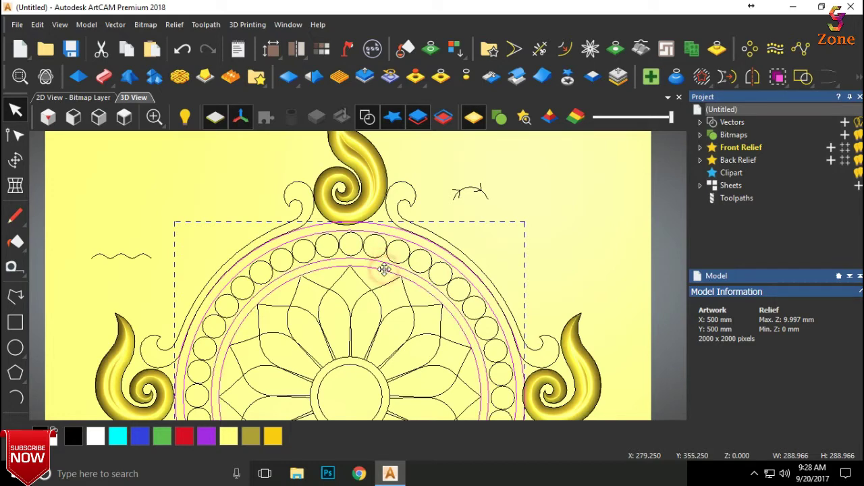
left_click(105, 77)
left_click(571, 191)
left_click(552, 185)
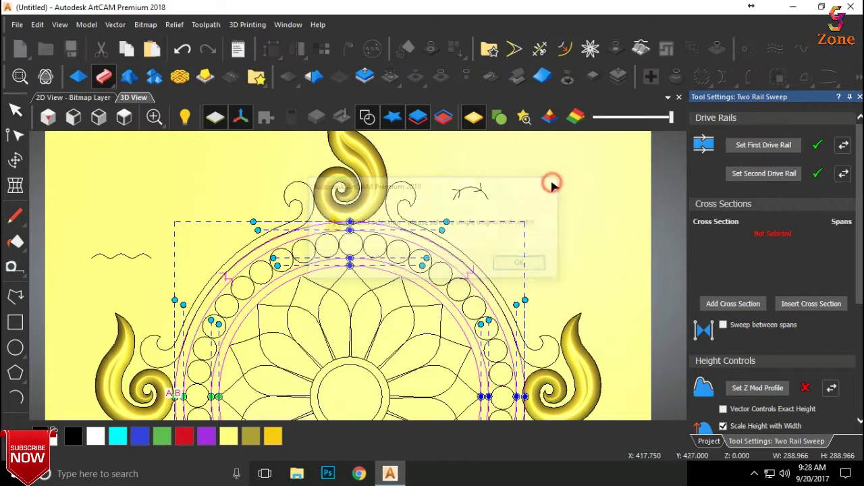
left_click(859, 98)
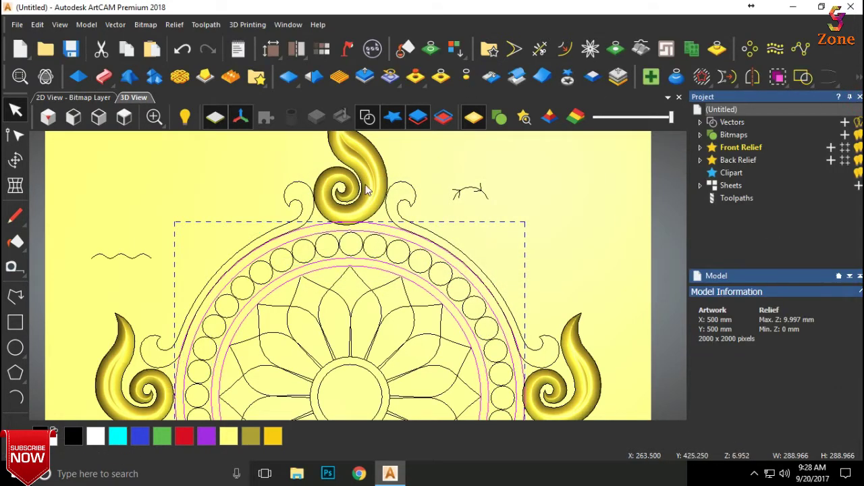
Shape the selected rings with a Round profile, angle 90, 5 mm start height, Merge High
left_click(78, 76)
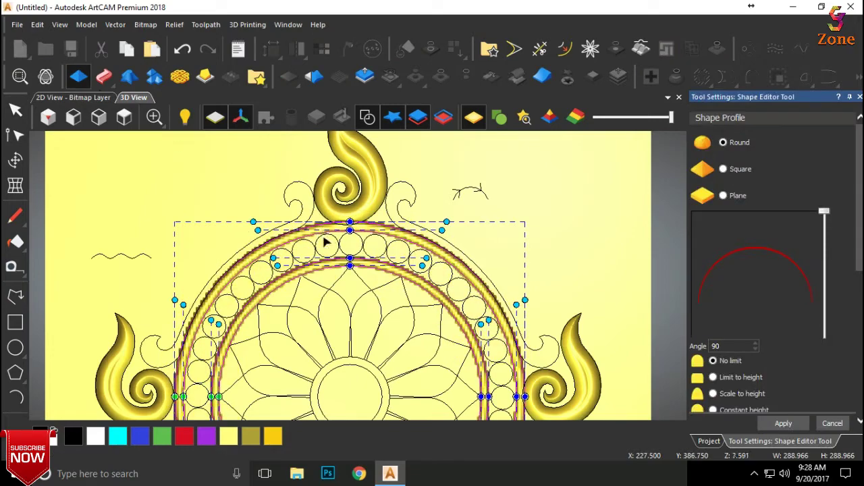
scroll(328, 250, "up", 1)
scroll(378, 284, "up", 1)
left_click_drag(381, 286, 376, 209)
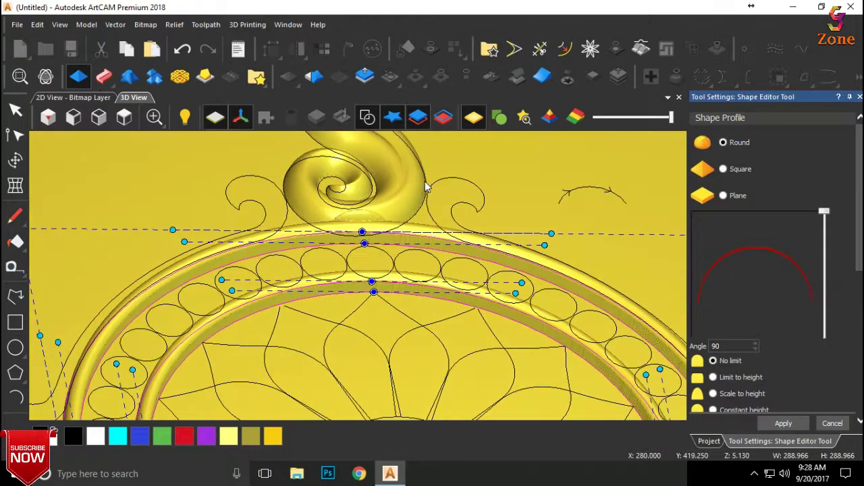
scroll(768, 386, "down", 3)
scroll(768, 386, "down", 2)
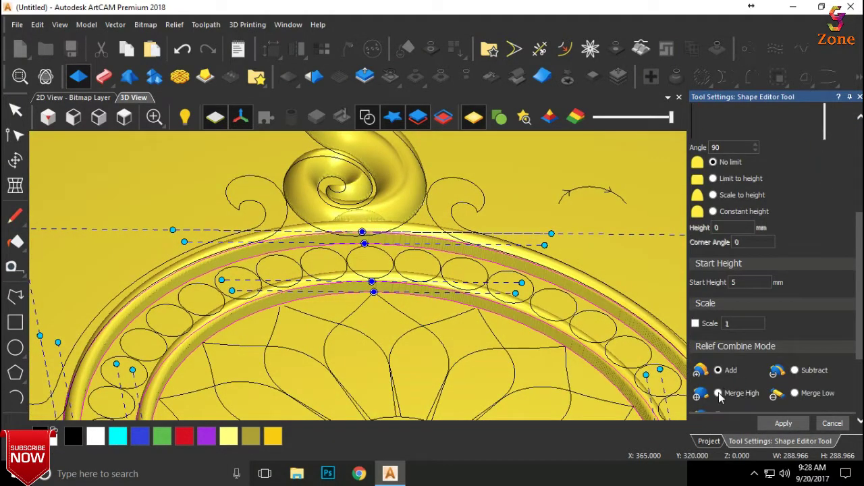
left_click(719, 393)
Check the ring height from oblique and side views, then apply the rounded ring shape
scroll(371, 243, "down", 1)
scroll(354, 238, "down", 1)
mouse_move(354, 237)
left_mouse_down()
mouse_move(404, 196)
mouse_move(367, 170)
mouse_move(344, 178)
left_mouse_up()
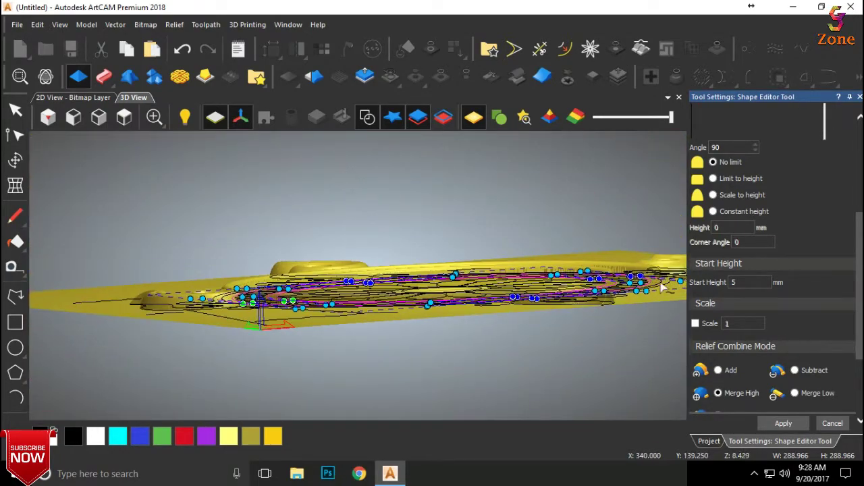
scroll(753, 305, "down", 3)
scroll(753, 306, "up", 2)
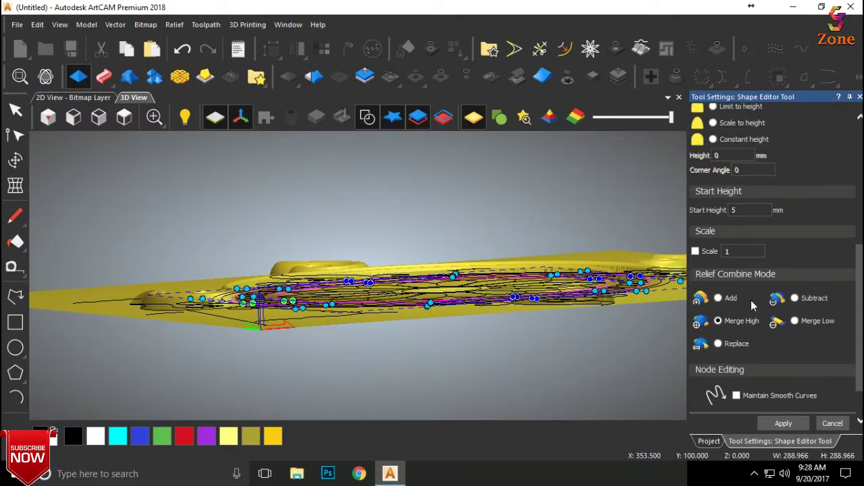
scroll(753, 306, "up", 5)
left_click_drag(505, 281, 459, 328)
scroll(436, 359, "up", 2)
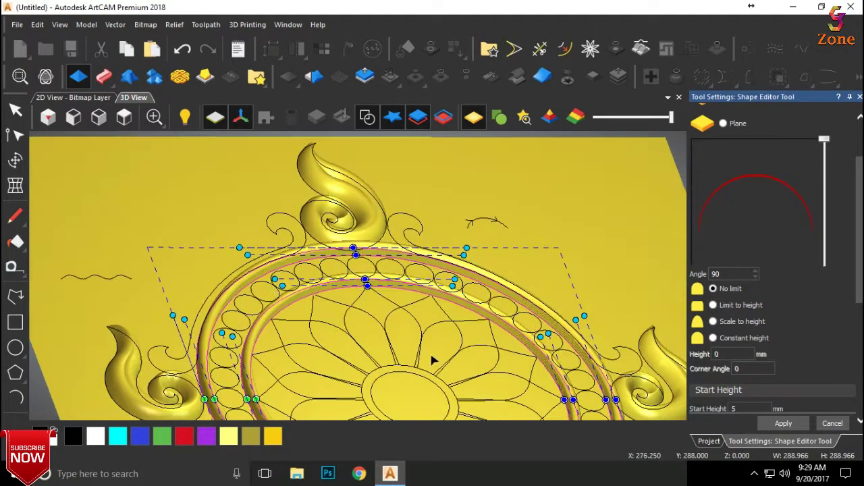
scroll(287, 295, "down", 2)
mouse_move(287, 295)
left_mouse_down()
mouse_move(311, 351)
mouse_move(482, 270)
mouse_move(493, 279)
mouse_move(338, 303)
left_mouse_up()
scroll(338, 303, "down", 2)
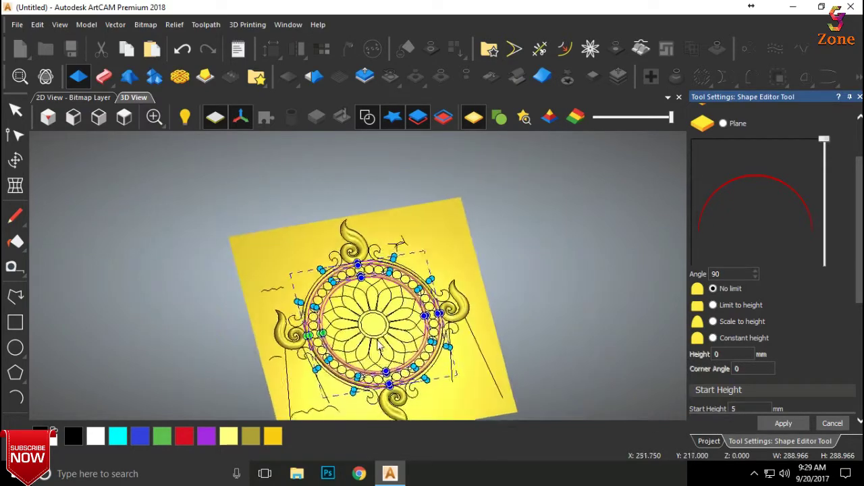
left_click(831, 424)
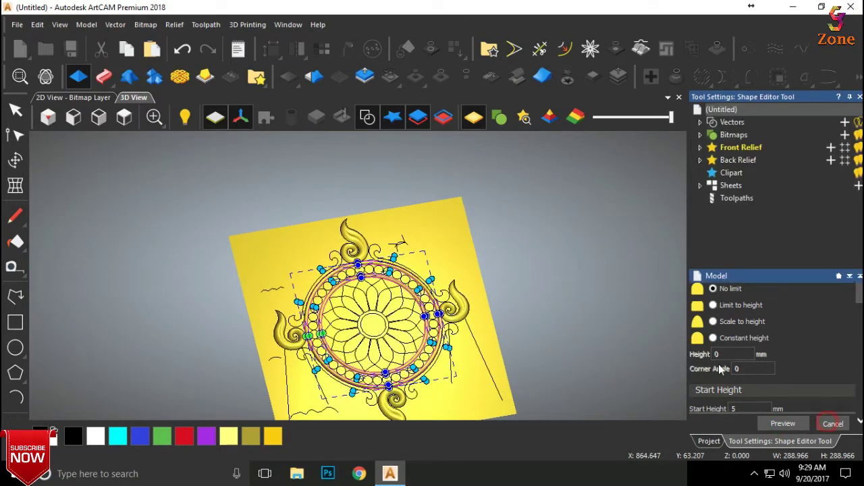
left_click(368, 118)
scroll(380, 295, "up", 5)
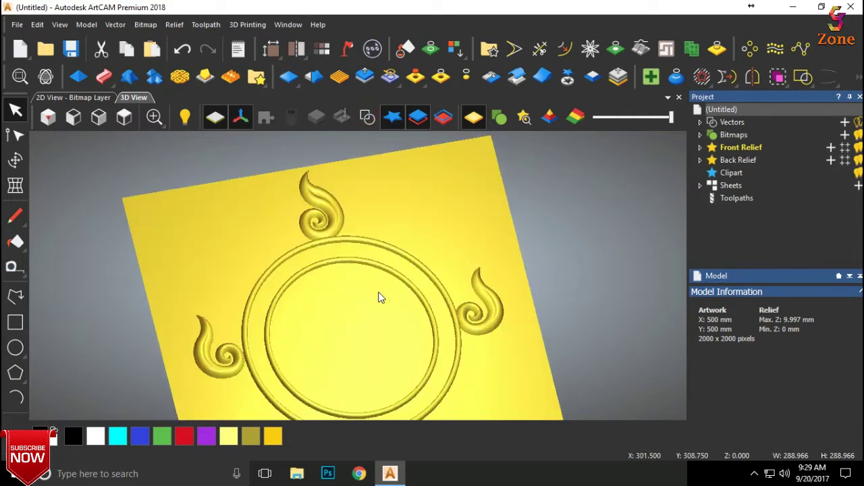
Inspect the raised rings edge-on, then return to a straight top-down view
mouse_move(349, 231)
left_mouse_down()
mouse_move(349, 146)
mouse_move(328, 228)
mouse_move(337, 328)
left_mouse_up()
scroll(318, 270, "up", 2)
scroll(320, 270, "up", 2)
scroll(320, 269, "down", 3)
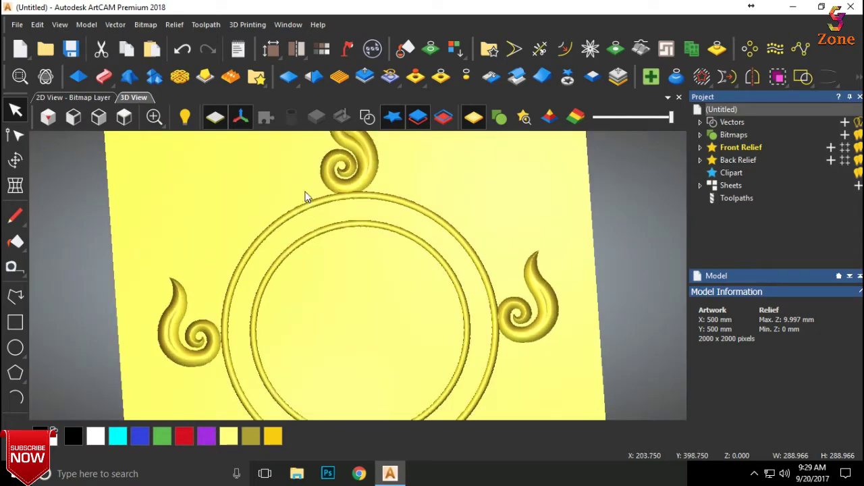
left_click_drag(304, 193, 349, 248)
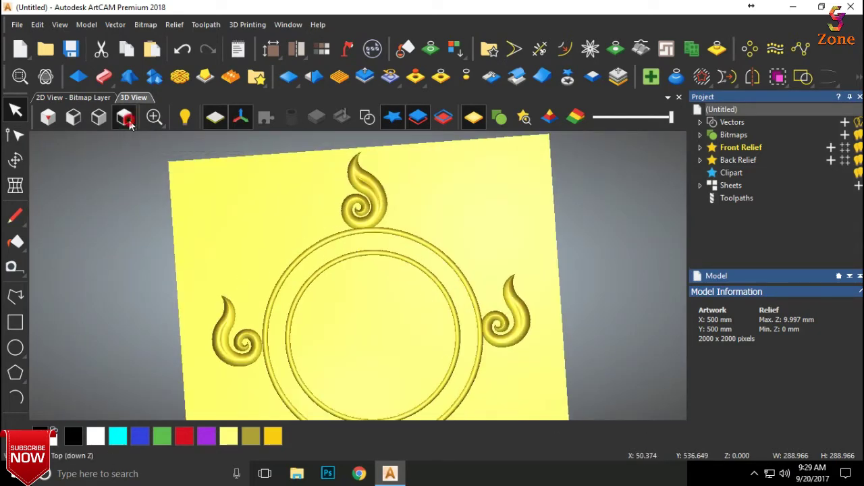
left_click(124, 118)
scroll(337, 270, "up", 2)
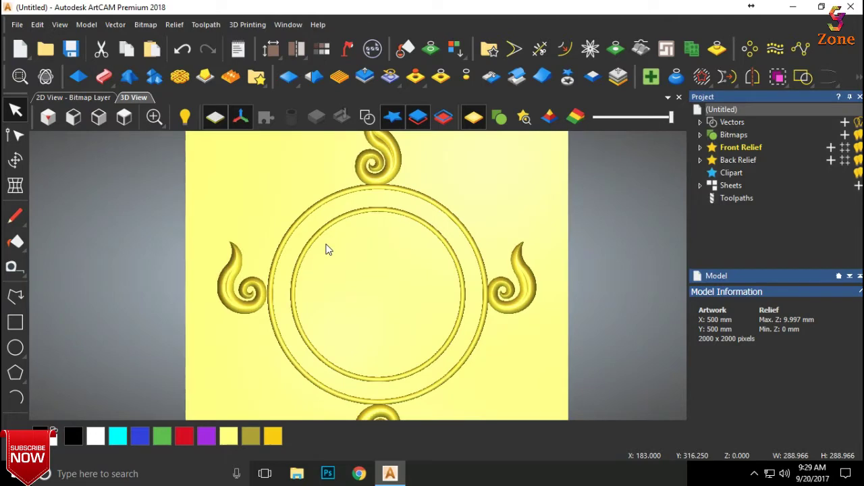
Save the model as 'shanku chakra 2.art' in the PROJECT folder
key("ctrl+s")
left_click(174, 103)
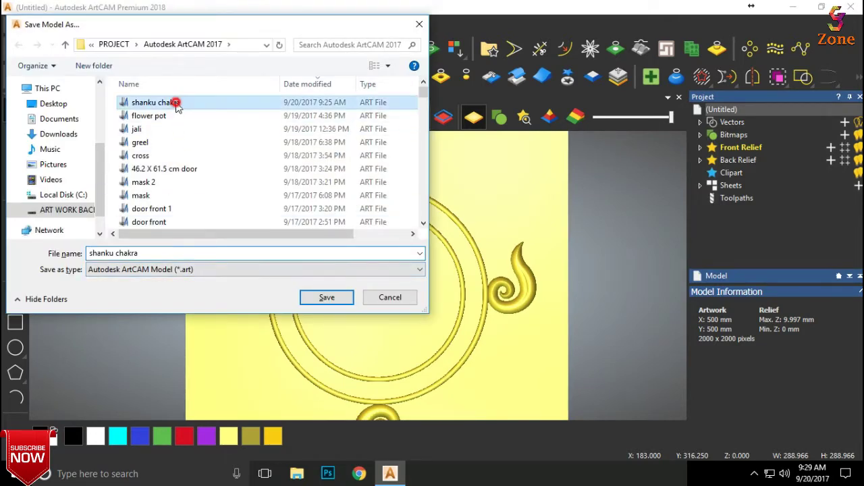
left_click(155, 253)
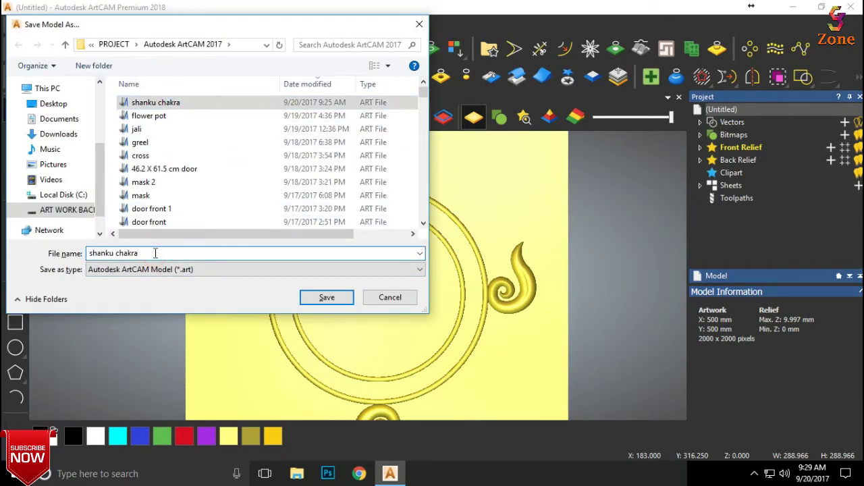
type("2")
key("Return")
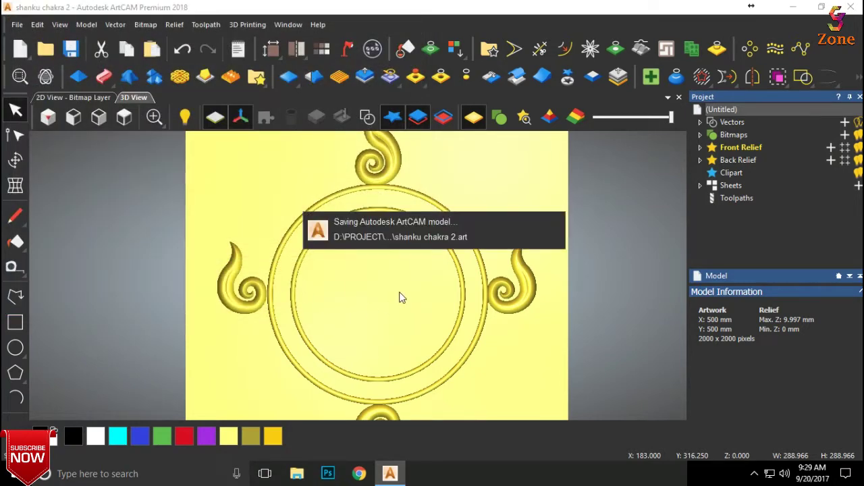
scroll(401, 252, "down", 3)
scroll(389, 312, "up", 1)
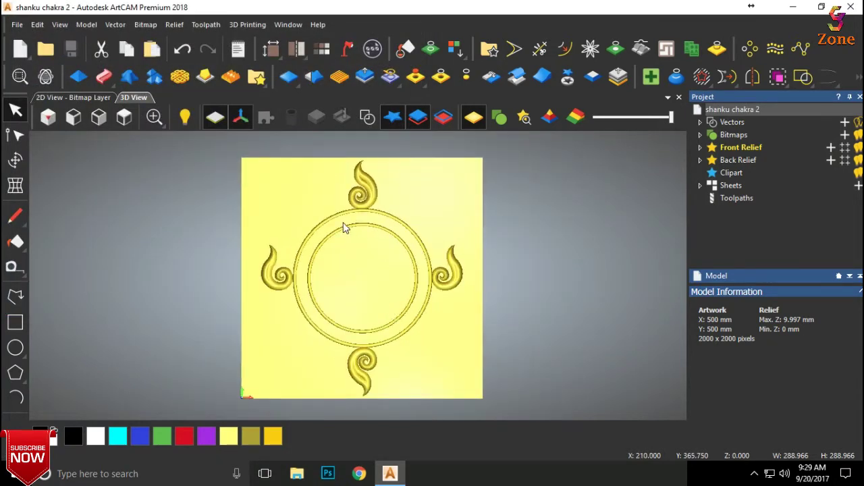
Show vector outlines over the relief and select the left, right and lower scroll border outlines
scroll(344, 227, "up", 1)
scroll(343, 222, "up", 1)
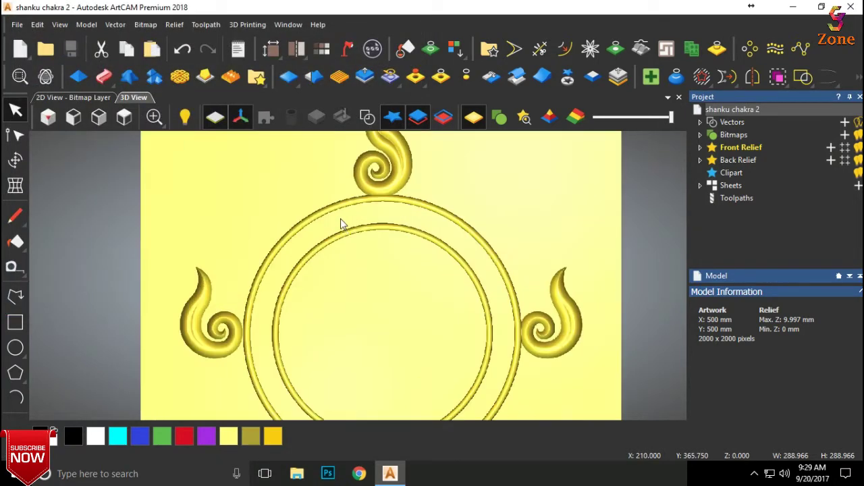
left_click(364, 119)
left_click(342, 183)
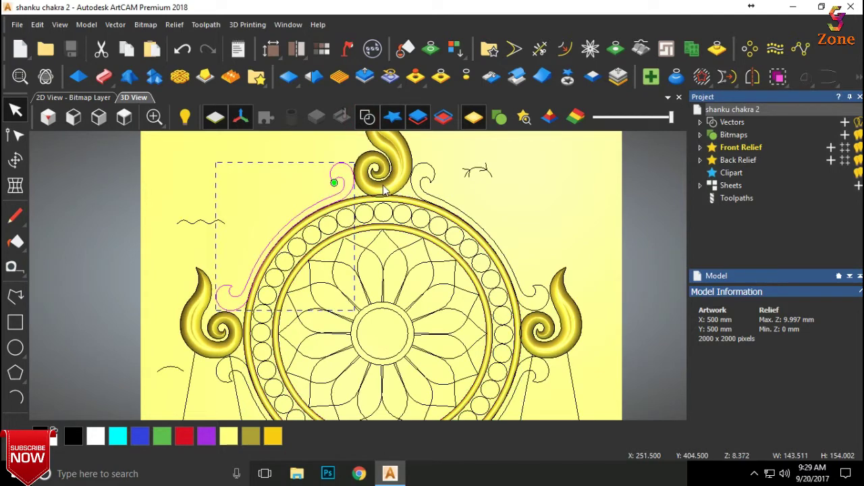
left_click(443, 202, "shift")
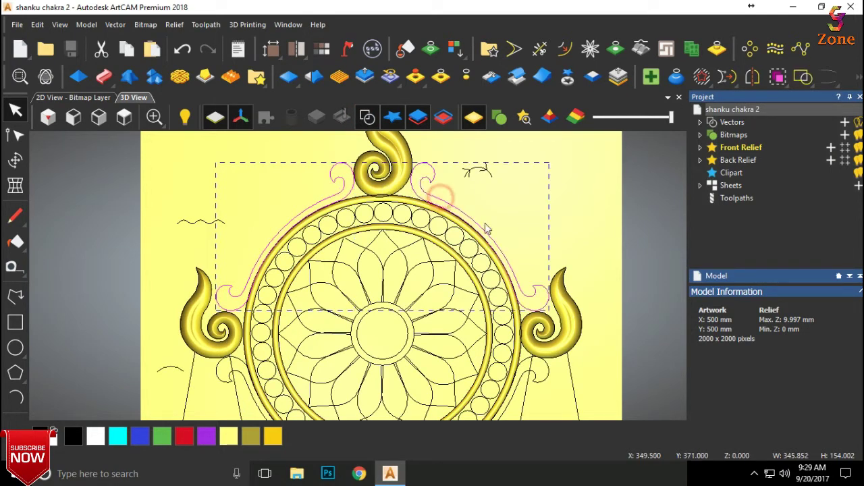
scroll(497, 287, "down", 2)
left_click(472, 341, "shift")
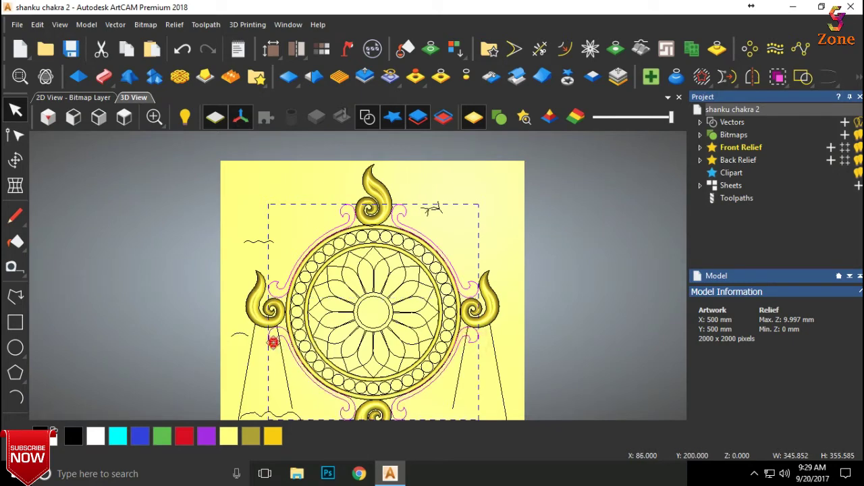
scroll(274, 341, "up", 2)
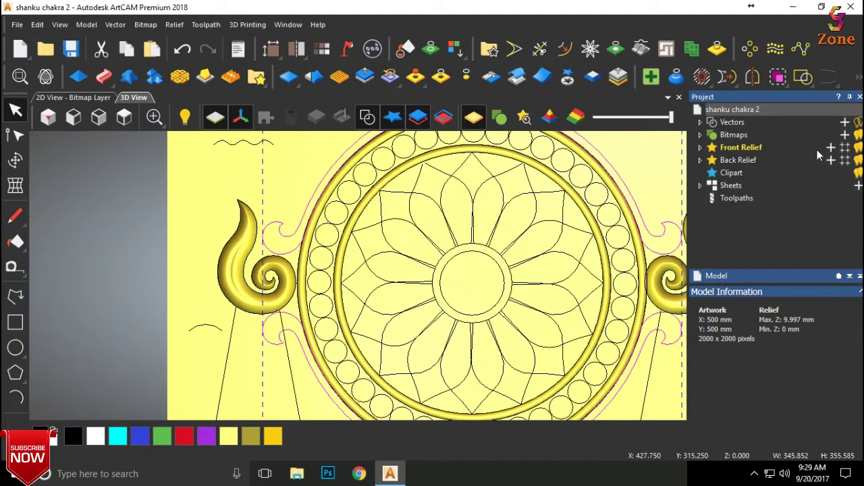
scroll(357, 240, "down", 2)
scroll(410, 230, "up", 1)
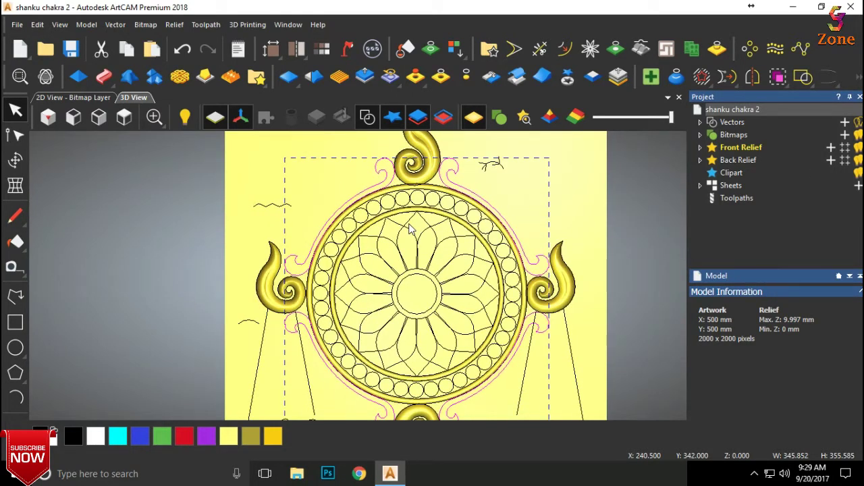
Add a new relief layer named Relief Layer 1 under Front Relief
left_click(739, 147)
left_click(830, 147)
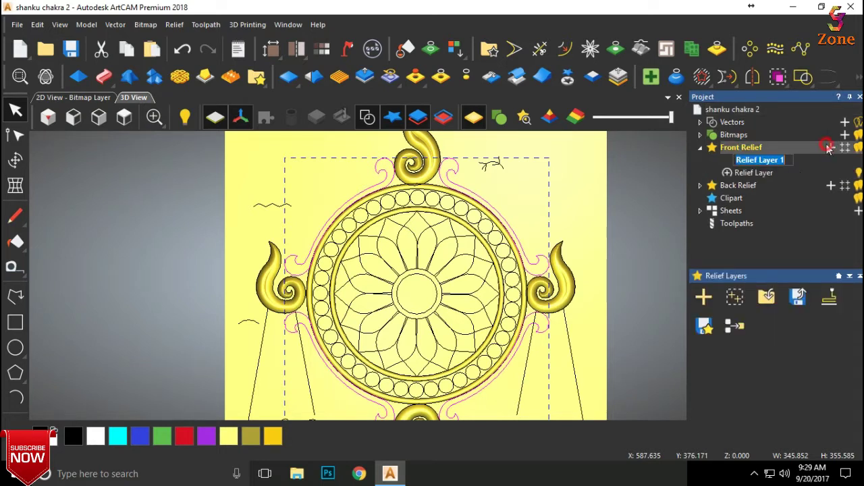
left_click(785, 204)
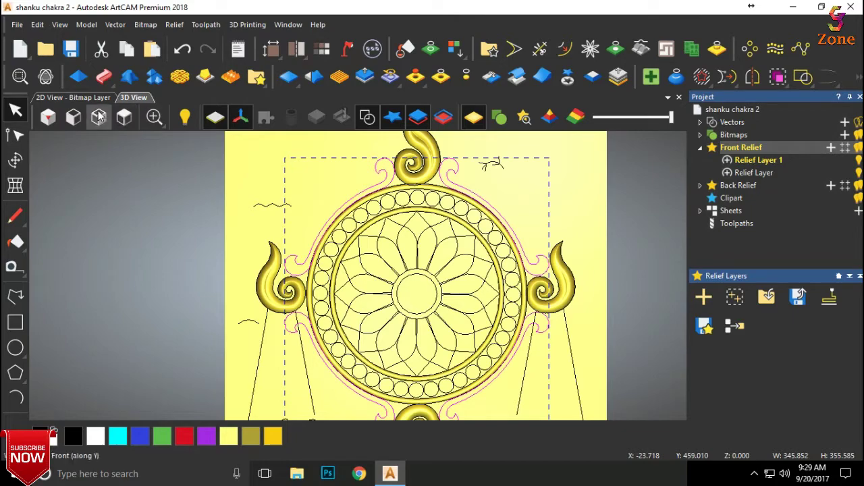
left_click(78, 77)
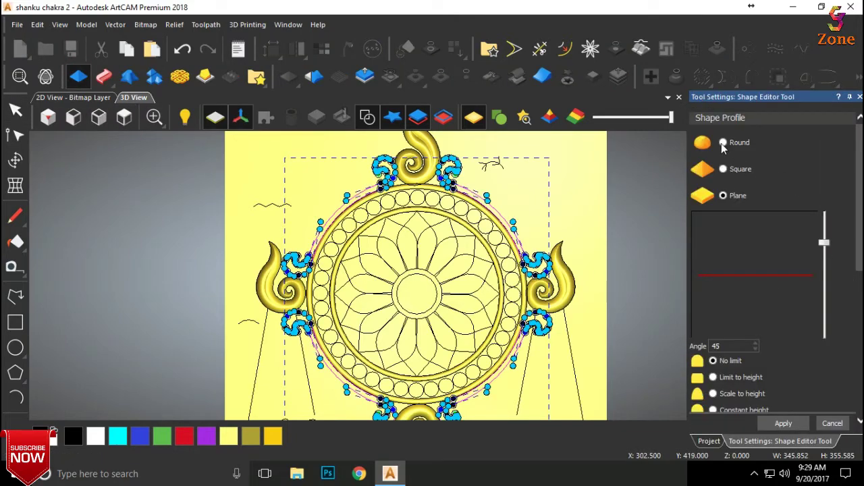
Try a Round profile at a 90° angle on the scroll outlines
scroll(376, 193, "up", 4)
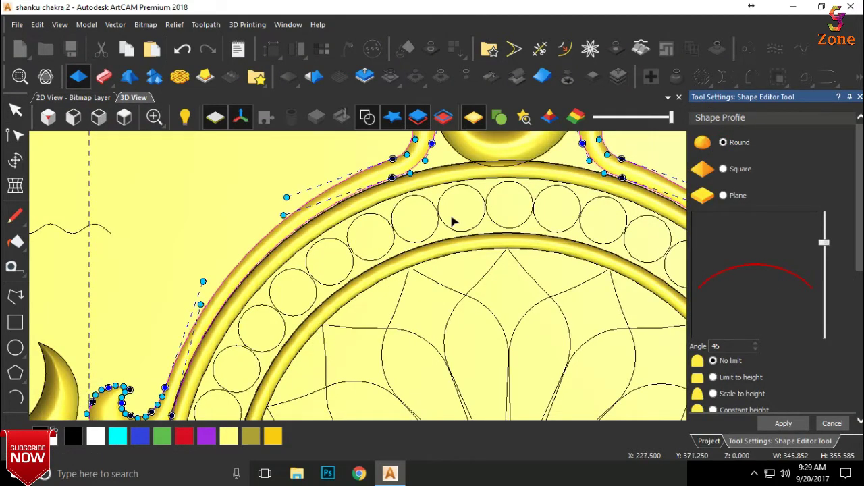
scroll(466, 230, "down", 2)
left_click_drag(486, 246, 528, 161)
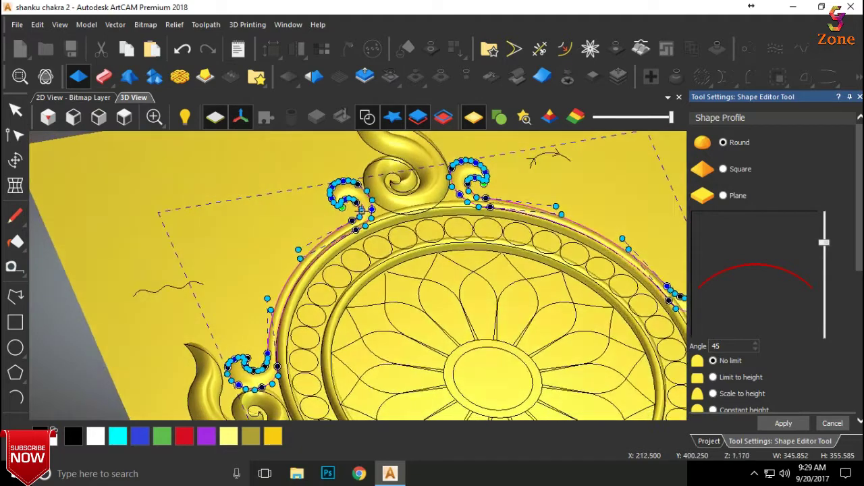
left_click_drag(824, 236, 825, 212)
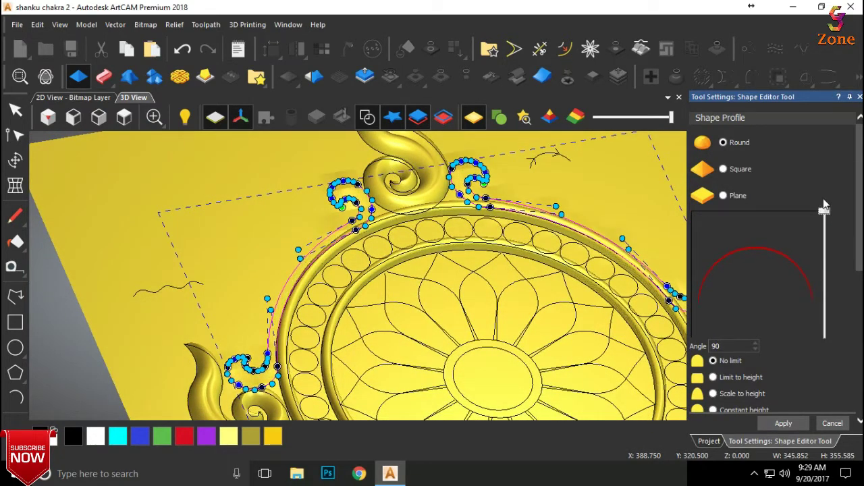
scroll(345, 263, "up", 2)
scroll(343, 283, "up", 1)
scroll(342, 304, "up", 1)
Inspect the trial scroll relief, discard it, and make Relief Layer the working layer
mouse_move(342, 305)
left_mouse_down()
mouse_move(348, 286)
mouse_move(322, 271)
mouse_move(293, 280)
mouse_move(284, 307)
mouse_move(450, 328)
mouse_move(409, 318)
left_mouse_up()
scroll(755, 340, "down", 3)
scroll(750, 334, "down", 1)
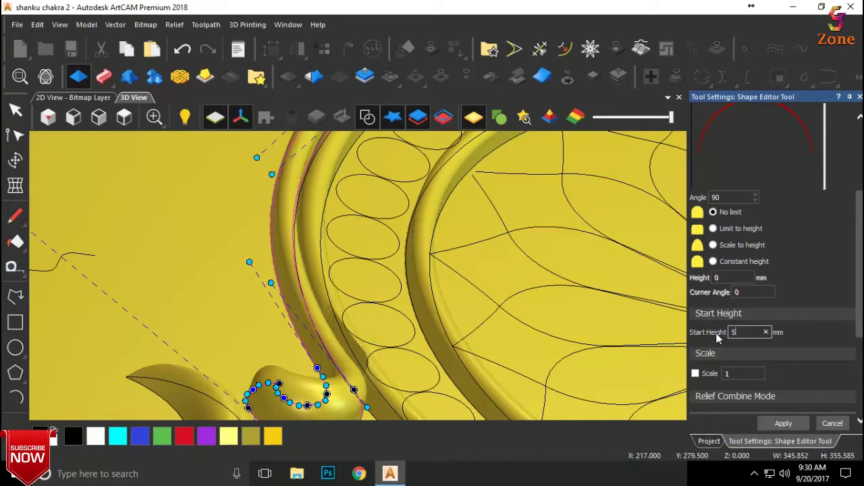
scroll(432, 338, "down", 3)
left_click_drag(405, 338, 299, 350)
scroll(300, 349, "up", 2)
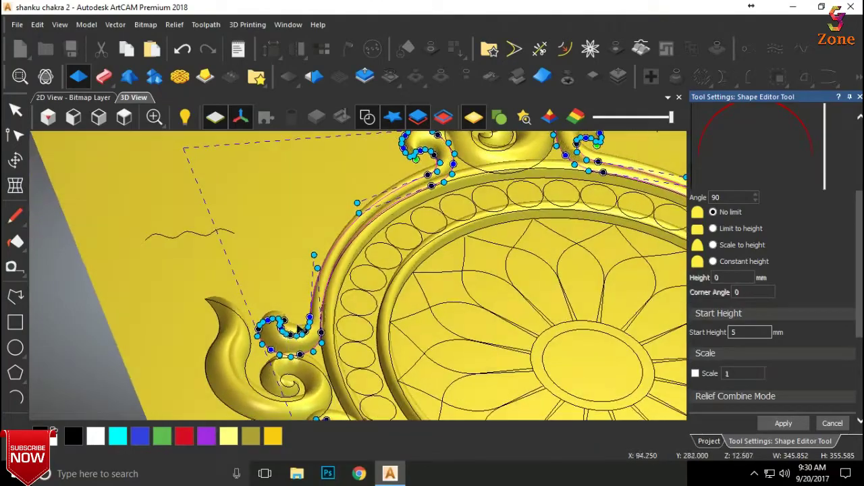
scroll(317, 324, "up", 3)
mouse_move(323, 318)
left_mouse_down()
mouse_move(259, 300)
mouse_move(247, 308)
mouse_move(338, 303)
left_mouse_up()
scroll(338, 303, "down", 3)
scroll(420, 299, "down", 1)
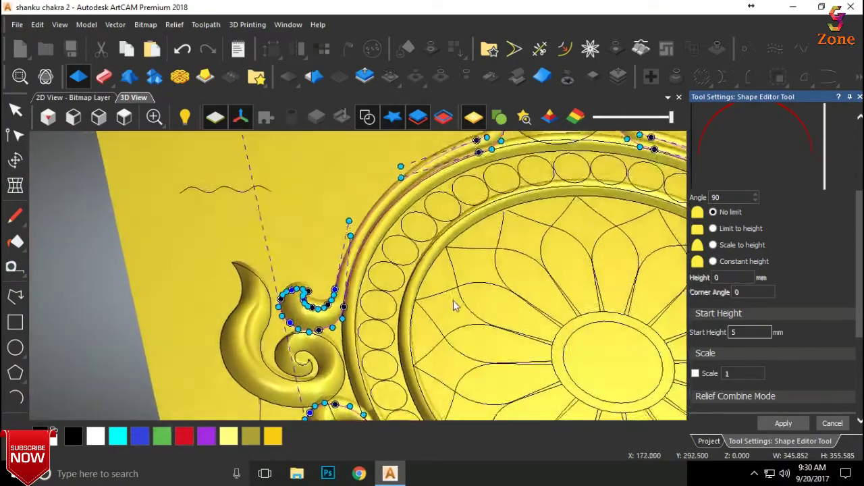
scroll(455, 305, "down", 1)
scroll(469, 328, "down", 1)
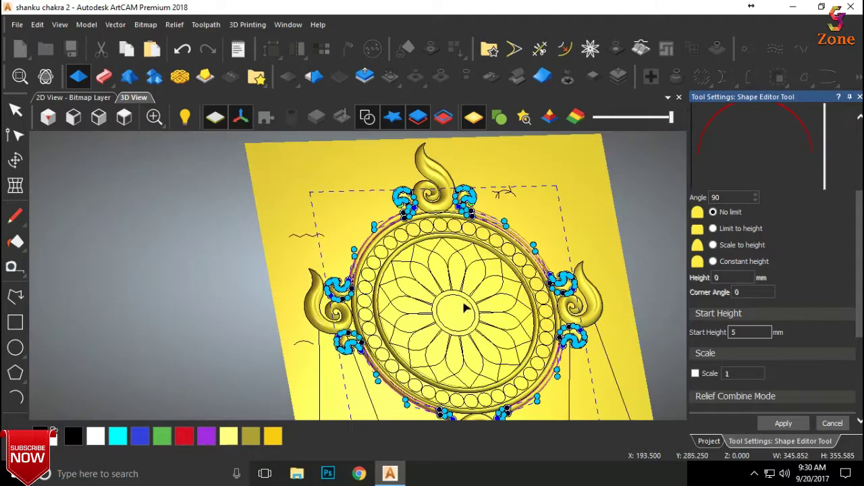
left_click(833, 423)
left_click(770, 173)
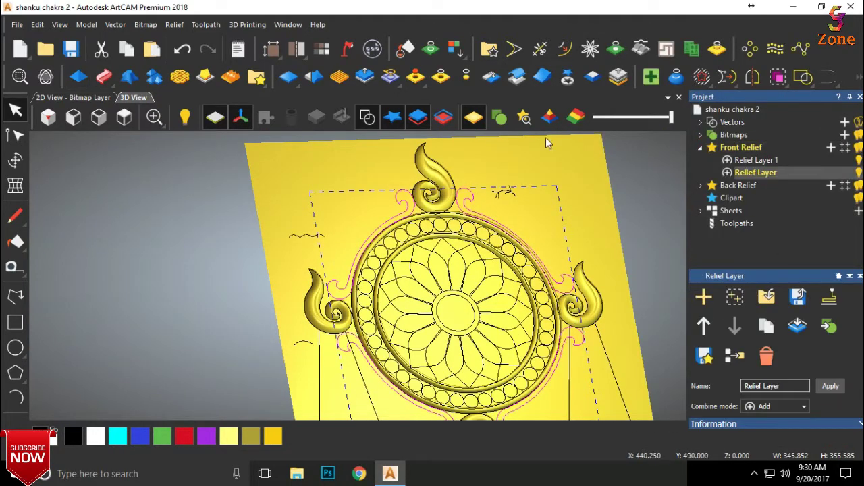
Reshape the scroll outlines with a Round profile, 90° angle and 3 mm start height
double_click(399, 240)
scroll(397, 241, "up", 2)
scroll(385, 286, "up", 1)
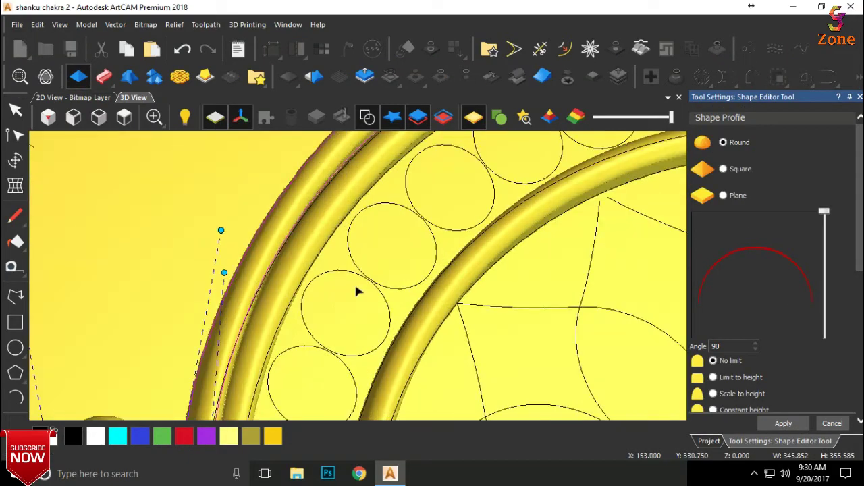
scroll(357, 294, "up", 1)
scroll(377, 252, "down", 3)
mouse_move(382, 235)
left_mouse_down()
mouse_move(374, 203)
mouse_move(325, 199)
mouse_move(293, 167)
mouse_move(253, 157)
mouse_move(248, 186)
mouse_move(334, 226)
mouse_move(350, 224)
mouse_move(337, 305)
left_mouse_up()
scroll(337, 311, "up", 1)
scroll(337, 318, "up", 2)
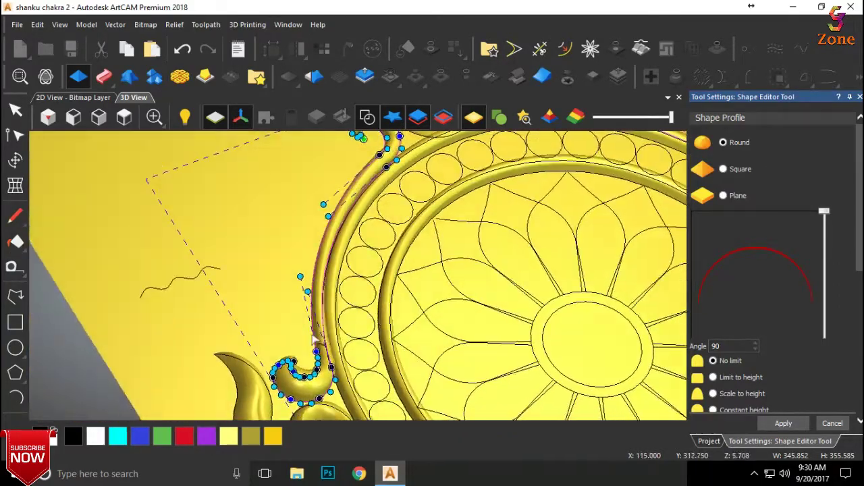
scroll(395, 367, "up", 3)
Check the scrolls from low angles, apply the rounded shape, and view from the top
left_click_drag(396, 367, 509, 307)
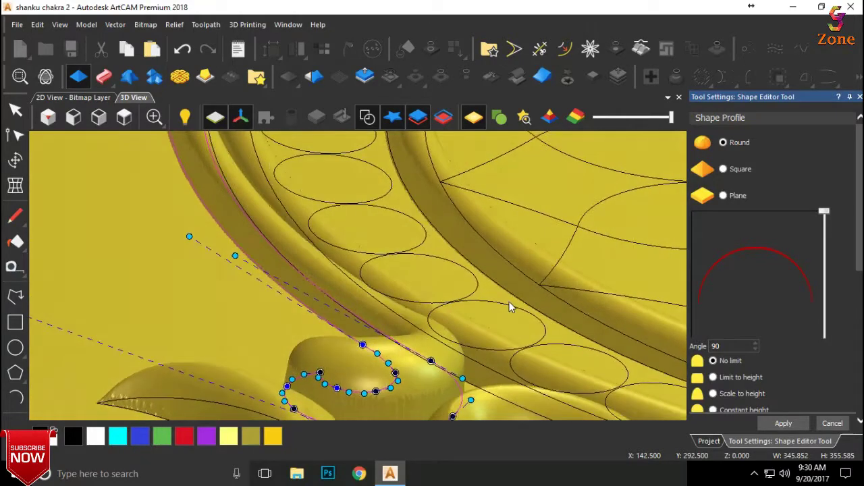
scroll(840, 328, "down", 3)
scroll(840, 328, "up", 3)
scroll(797, 331, "down", 3)
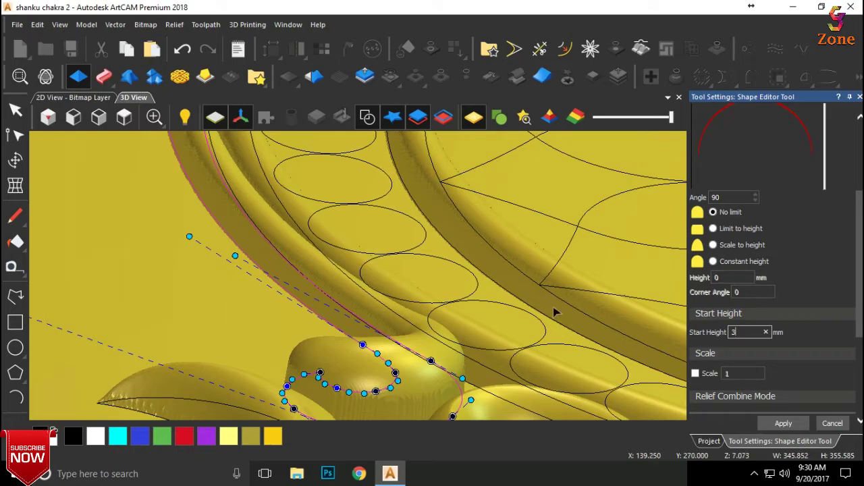
mouse_move(368, 303)
left_mouse_down()
mouse_move(321, 267)
mouse_move(368, 274)
mouse_move(308, 289)
mouse_move(338, 276)
mouse_move(407, 302)
mouse_move(304, 362)
left_mouse_up()
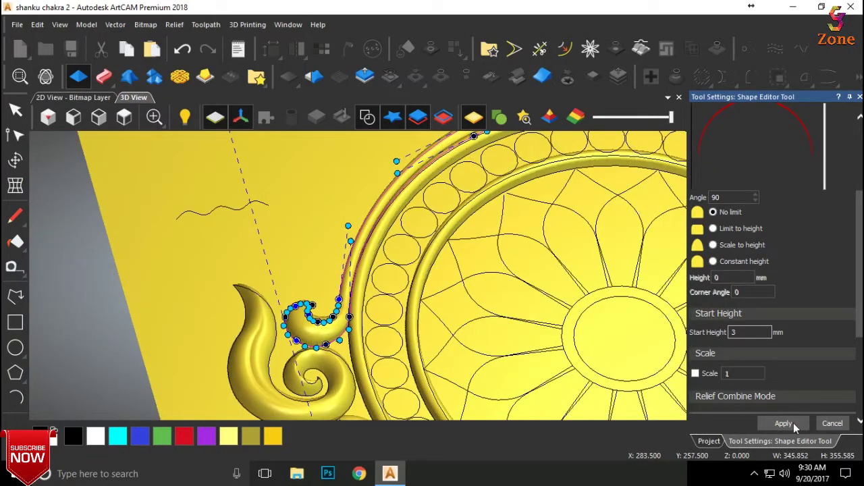
left_click(825, 423)
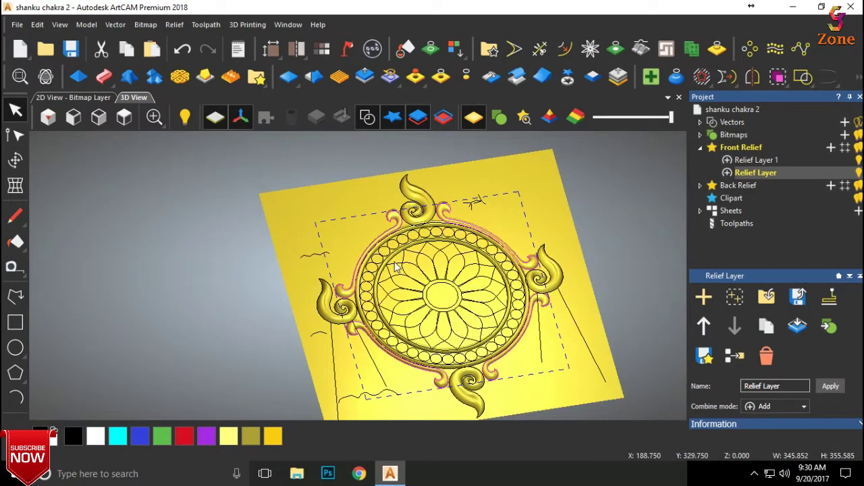
left_click(124, 117)
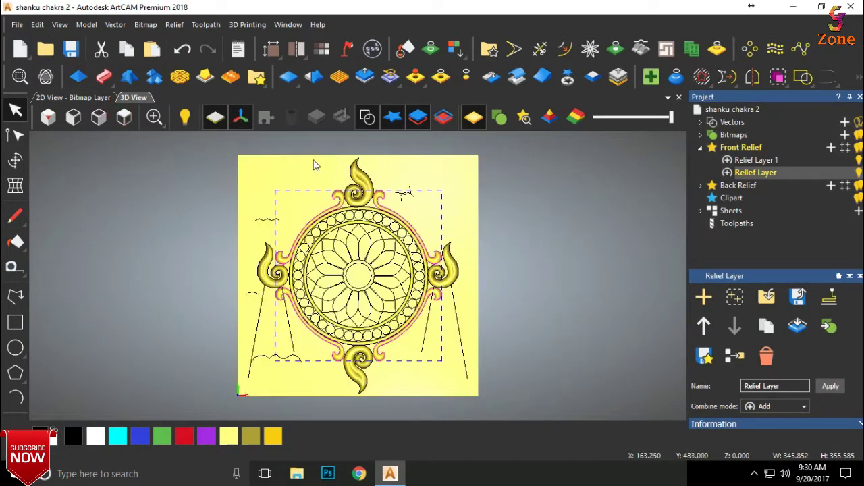
left_click(368, 117)
scroll(323, 196, "up", 3)
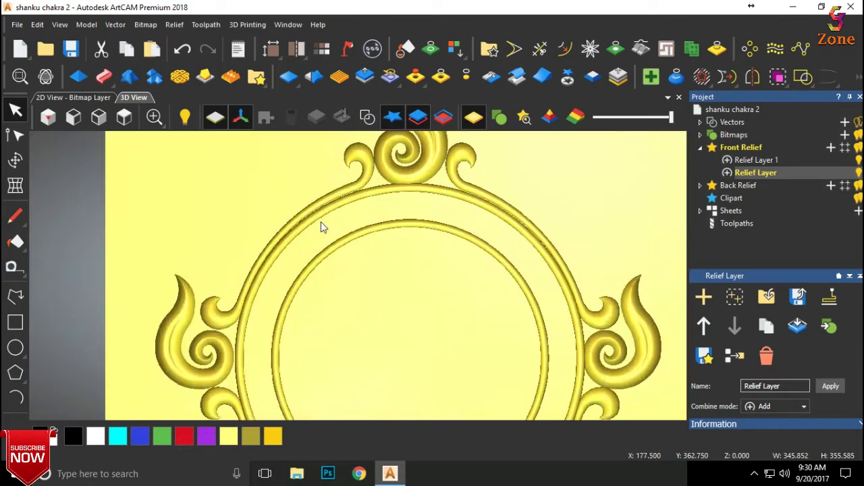
scroll(320, 223, "down", 1)
scroll(324, 233, "down", 1)
scroll(344, 237, "down", 1)
scroll(380, 251, "down", 1)
scroll(399, 316, "up", 1)
scroll(401, 320, "down", 2)
scroll(401, 321, "up", 2)
mouse_move(403, 319)
left_mouse_down()
mouse_move(488, 197)
mouse_move(419, 231)
mouse_move(386, 274)
left_mouse_up()
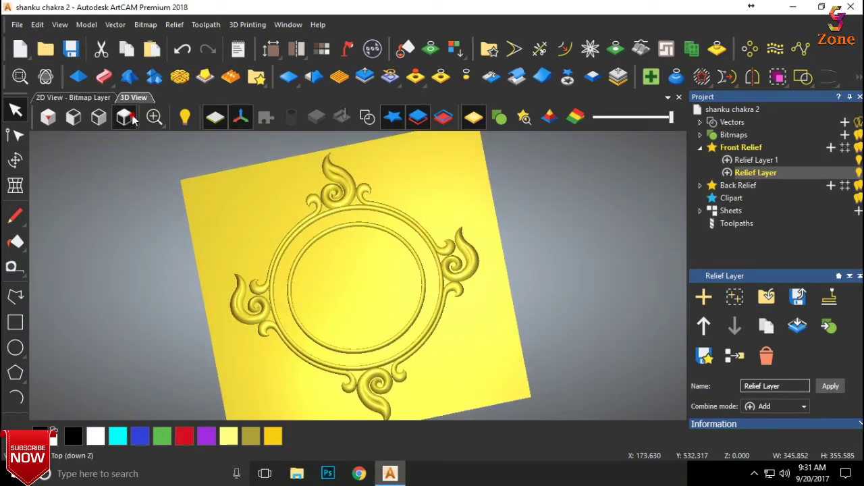
left_click(132, 118)
scroll(347, 215, "up", 1)
scroll(347, 215, "up", 1)
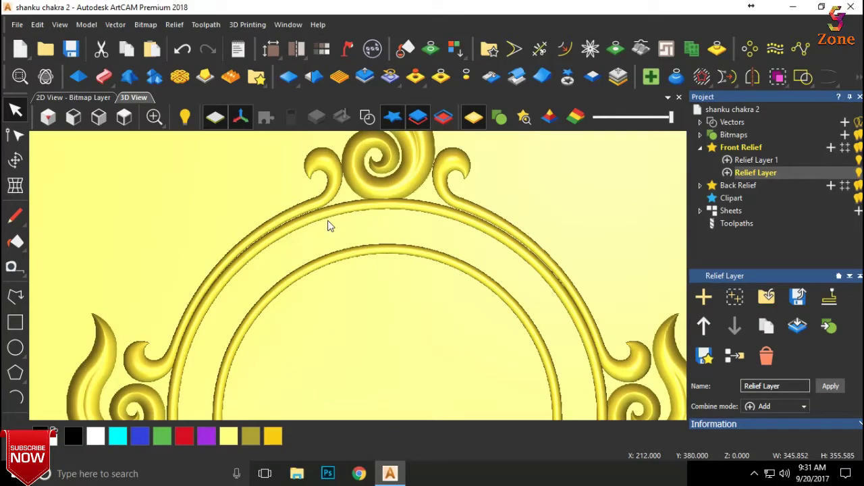
left_click(367, 118)
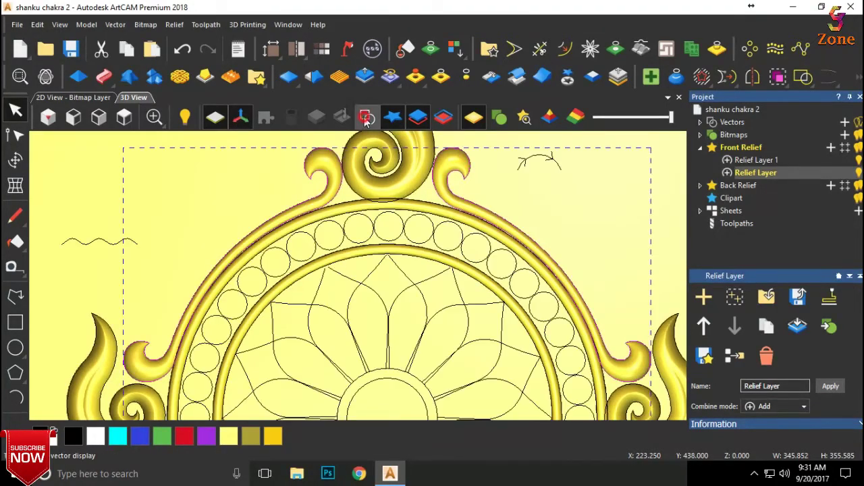
Select the left and right bands' inner-edge vectors and make Relief Layer 1 the working layer
scroll(307, 294, "up", 2)
scroll(307, 294, "up", 2)
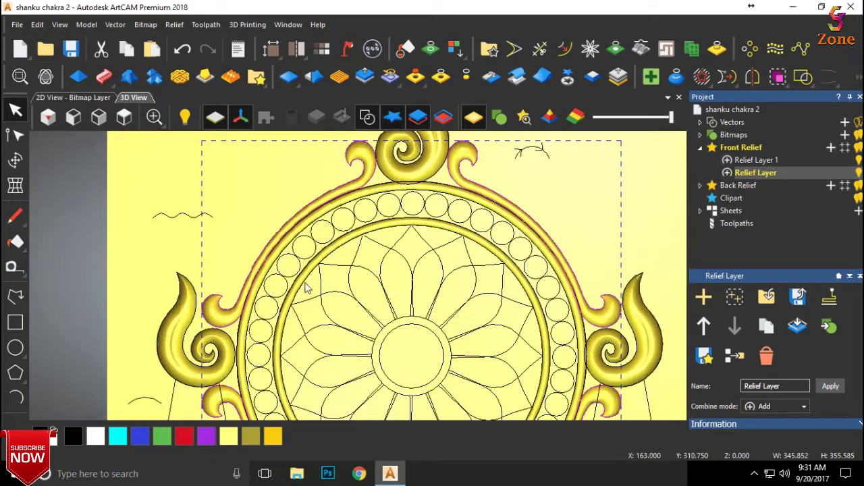
scroll(307, 294, "up", 2)
left_click(313, 295)
scroll(244, 276, "up", 2)
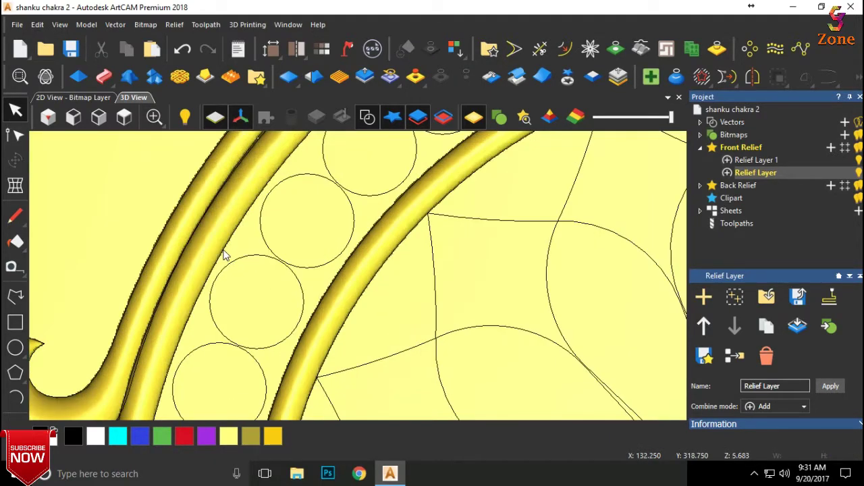
left_click(225, 255)
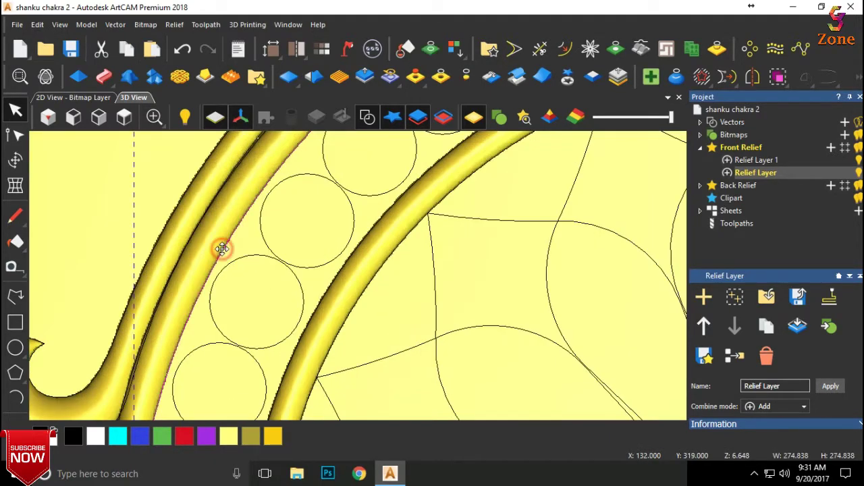
left_click(328, 286)
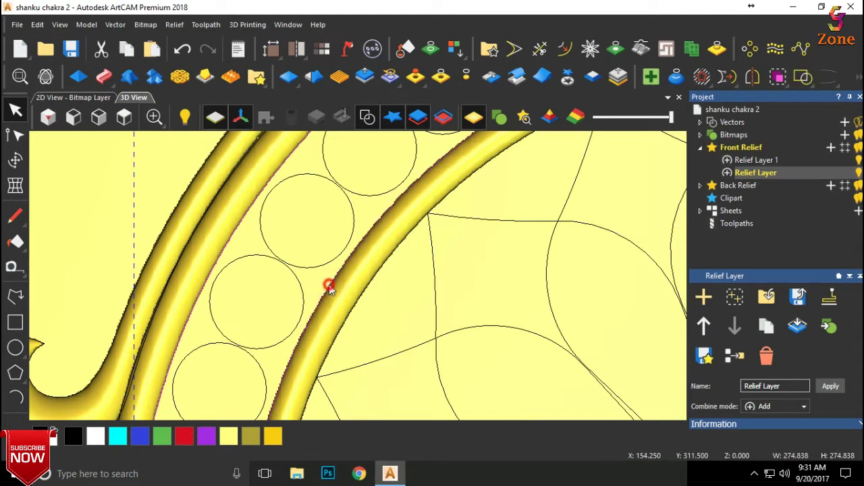
left_click(754, 162)
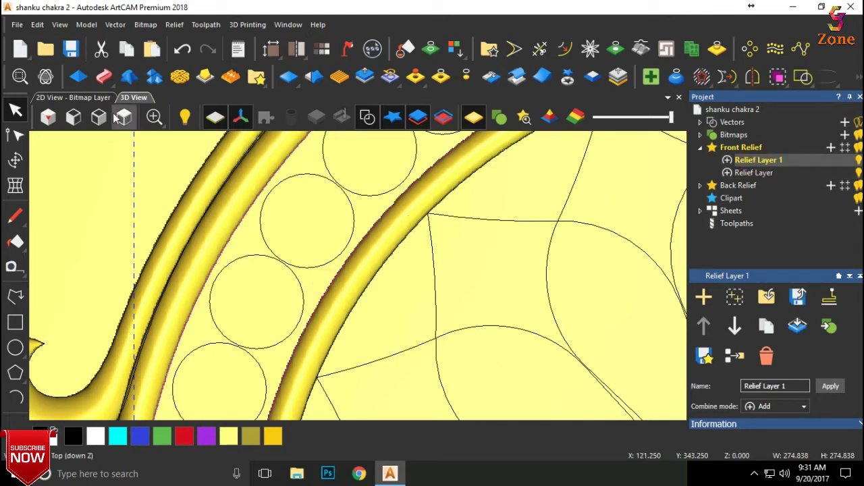
Shape the band with a Round profile at 5 mm start height and tilt to inspect its slope
left_click(83, 78)
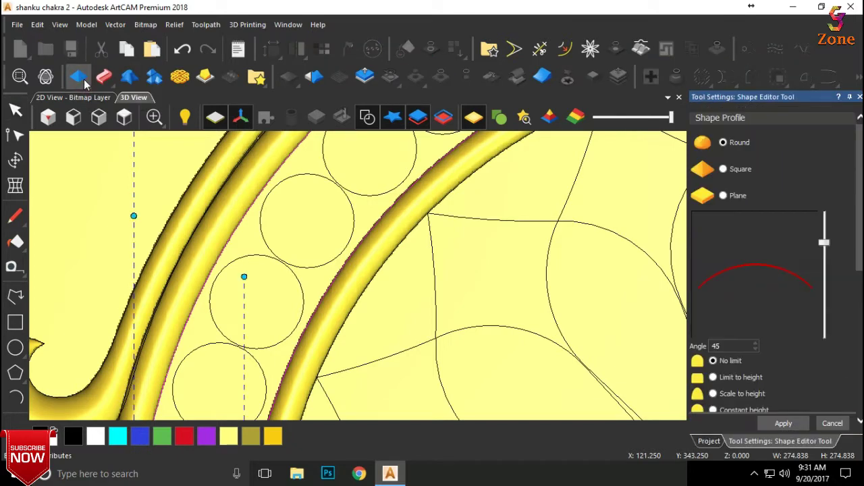
scroll(353, 247, "down", 1)
scroll(361, 245, "down", 1)
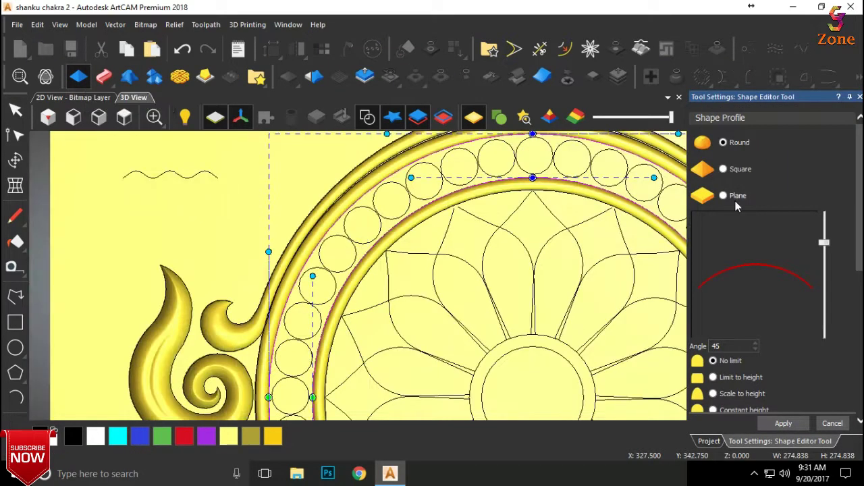
scroll(799, 288, "down", 1)
scroll(799, 288, "down", 2)
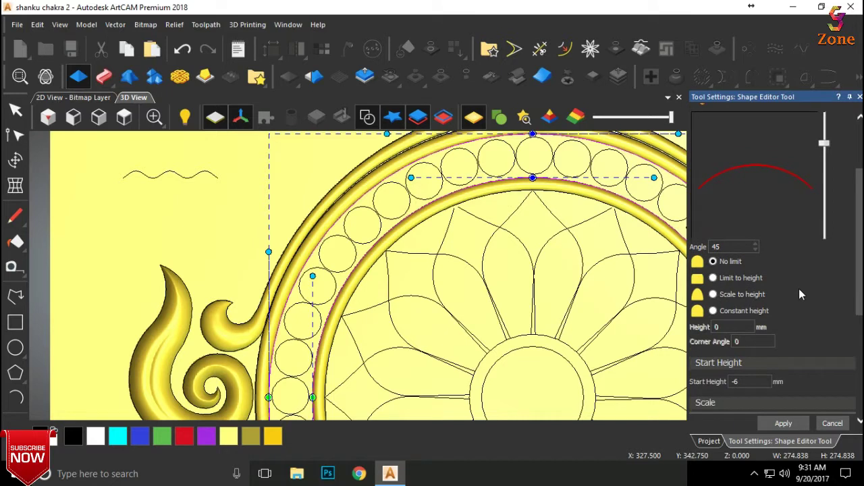
scroll(799, 288, "up", 3)
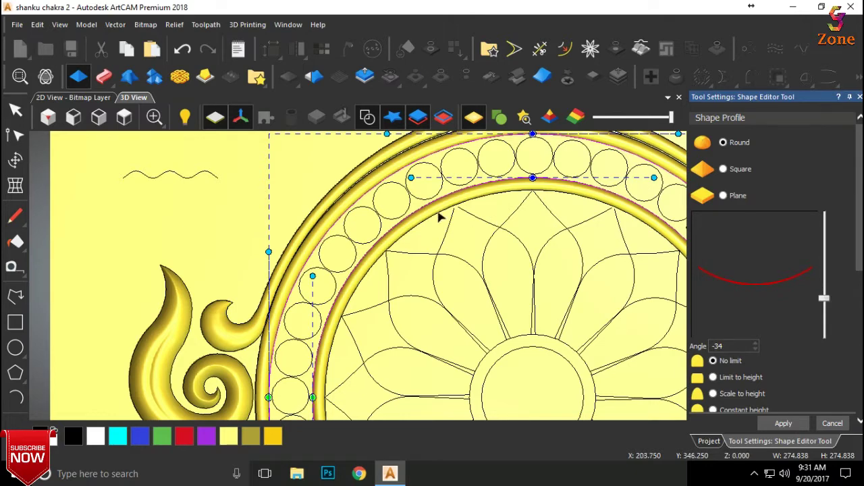
scroll(439, 216, "up", 2)
scroll(755, 348, "down", 3)
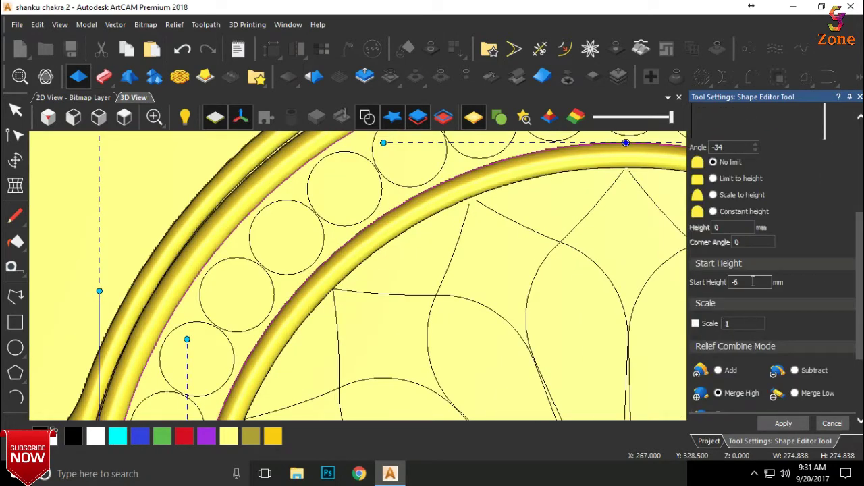
key("Return")
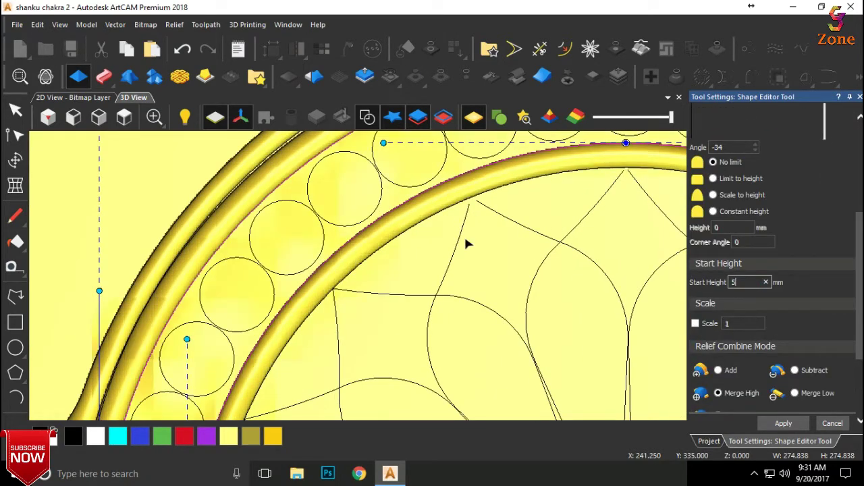
scroll(294, 235, "up", 1)
scroll(293, 235, "up", 1)
scroll(435, 181, "up", 2)
left_click_drag(436, 180, 490, 158)
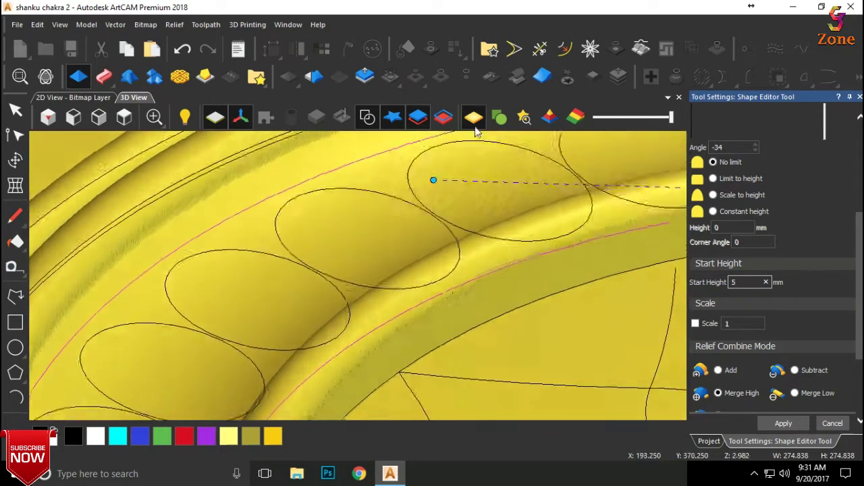
scroll(814, 228, "up", 2)
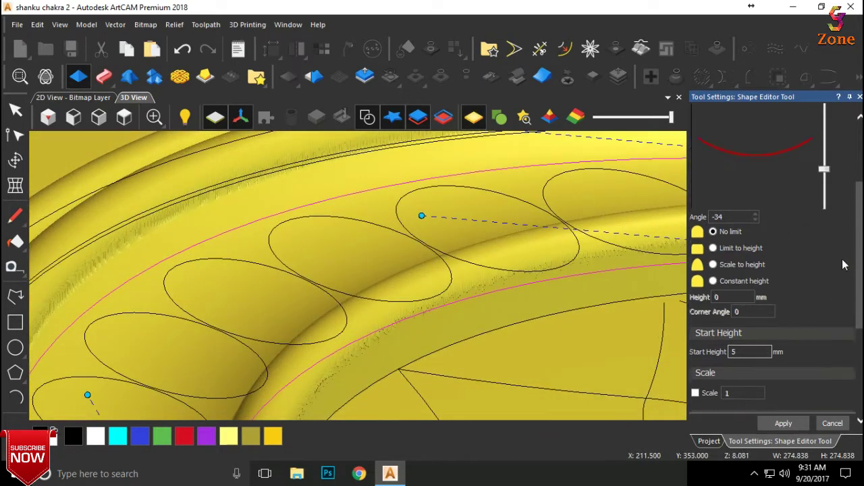
scroll(837, 256, "up", 2)
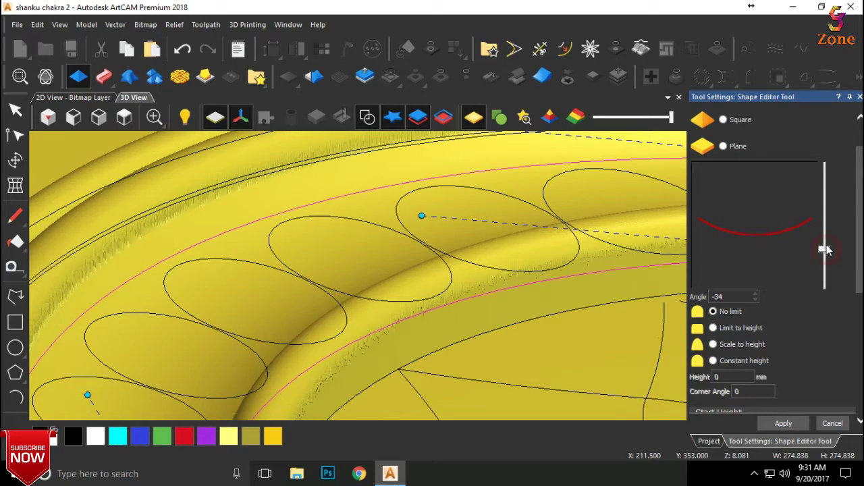
Change the profile to angle -30 and start height 6 mm, orbiting to preview the band
left_click_drag(827, 249, 827, 246)
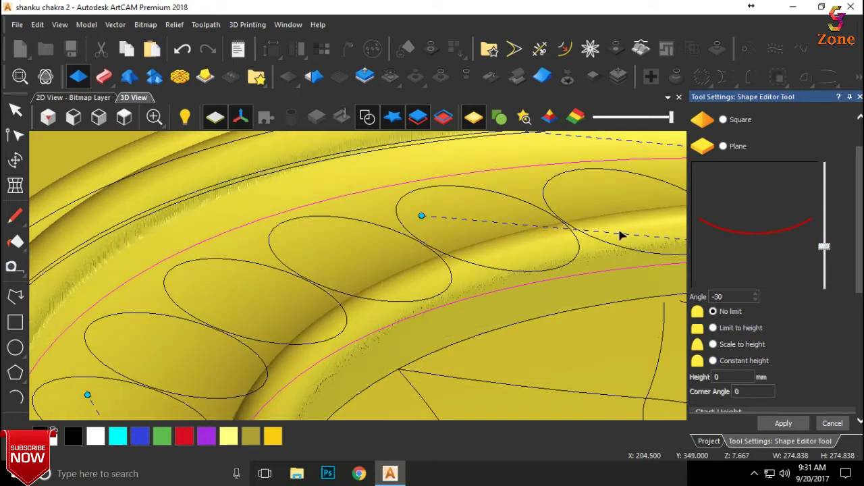
scroll(622, 233, "down", 3)
scroll(784, 371, "down", 1)
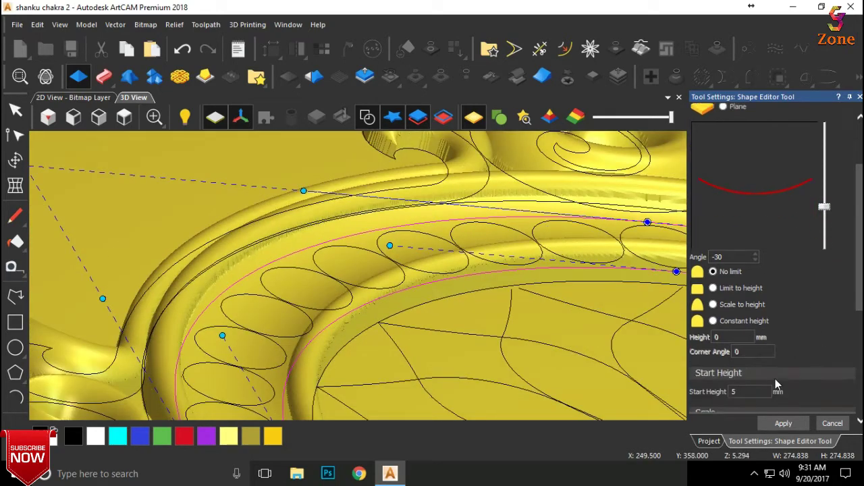
scroll(776, 379, "down", 2)
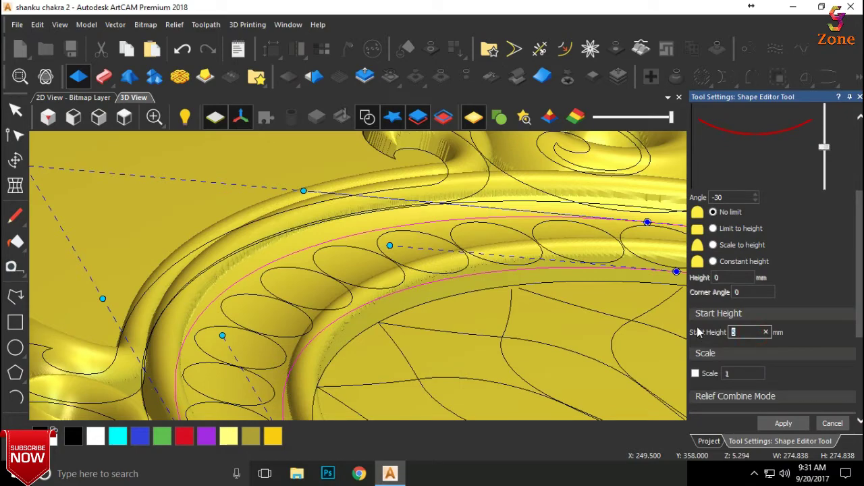
type("6")
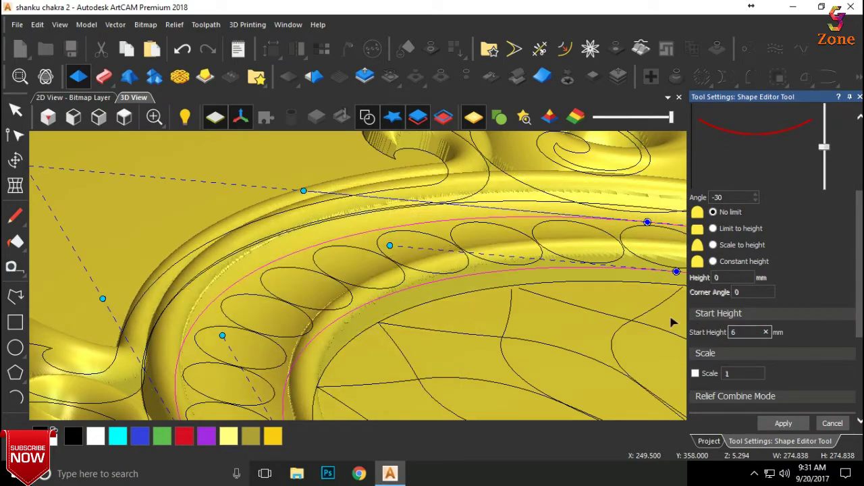
middle_click_drag(322, 293, 284, 286)
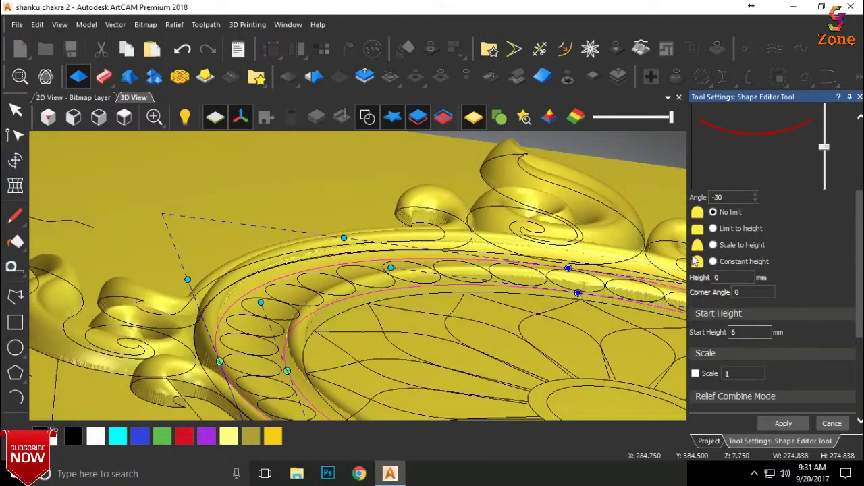
scroll(297, 291, "up", 2)
scroll(330, 280, "up", 1)
scroll(337, 290, "up", 2)
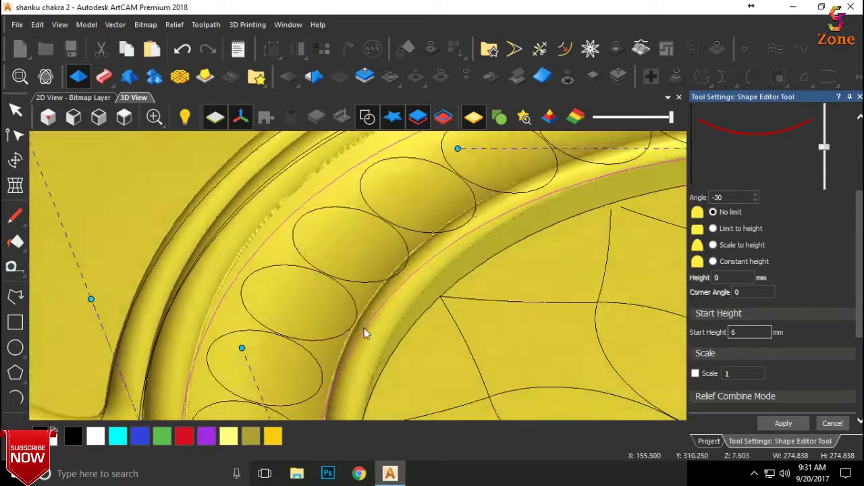
scroll(365, 331, "up", 2)
mouse_move(363, 375)
middle_mouse_down()
mouse_move(410, 328)
mouse_move(324, 390)
mouse_move(312, 334)
mouse_move(357, 252)
mouse_move(357, 280)
mouse_move(405, 297)
mouse_move(437, 290)
mouse_move(528, 297)
mouse_move(394, 285)
mouse_move(383, 346)
middle_mouse_up()
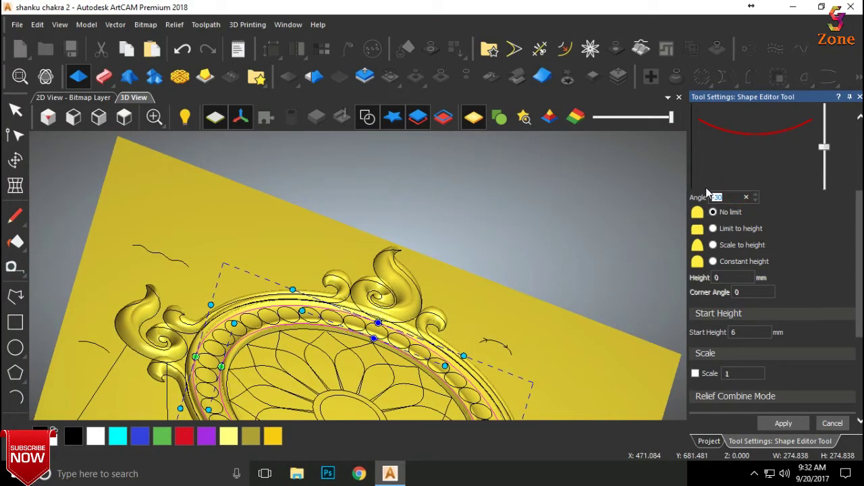
Change the band's angle to -20, check the slope from a low angle, and apply it
type("-20")
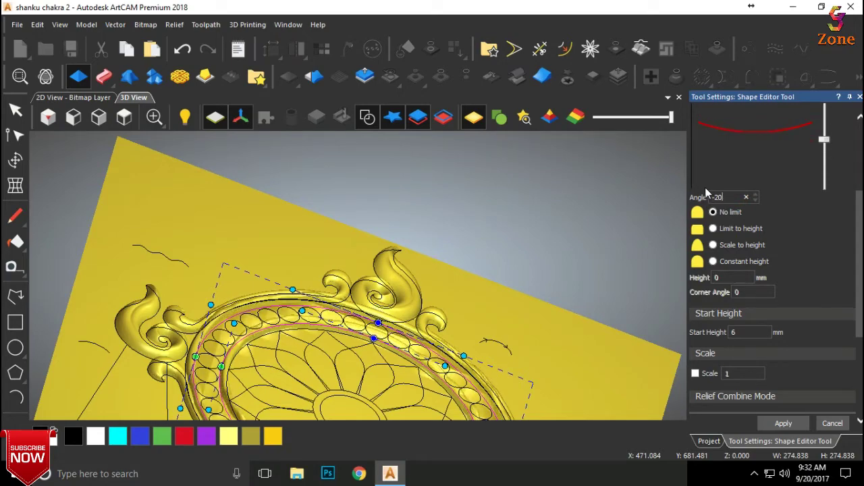
scroll(221, 357, "up", 3)
scroll(279, 309, "up", 3)
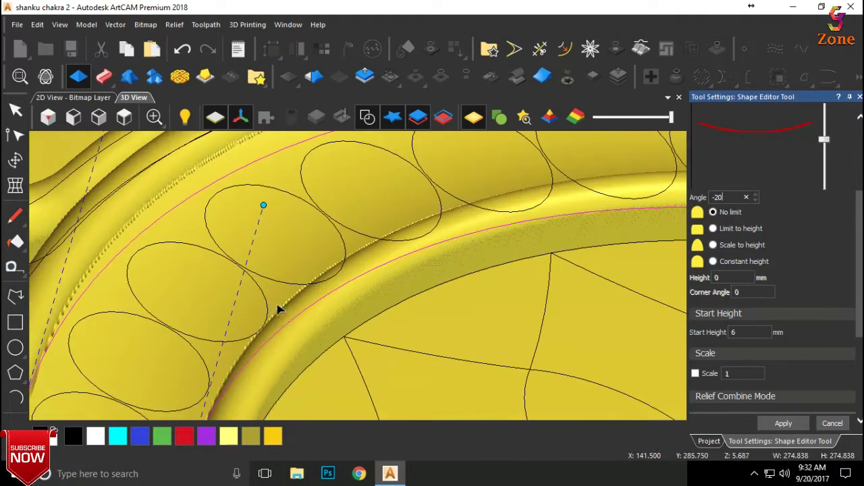
mouse_move(374, 338)
middle_mouse_down()
mouse_move(463, 311)
mouse_move(511, 284)
mouse_move(432, 295)
mouse_move(406, 265)
mouse_move(394, 287)
middle_mouse_up()
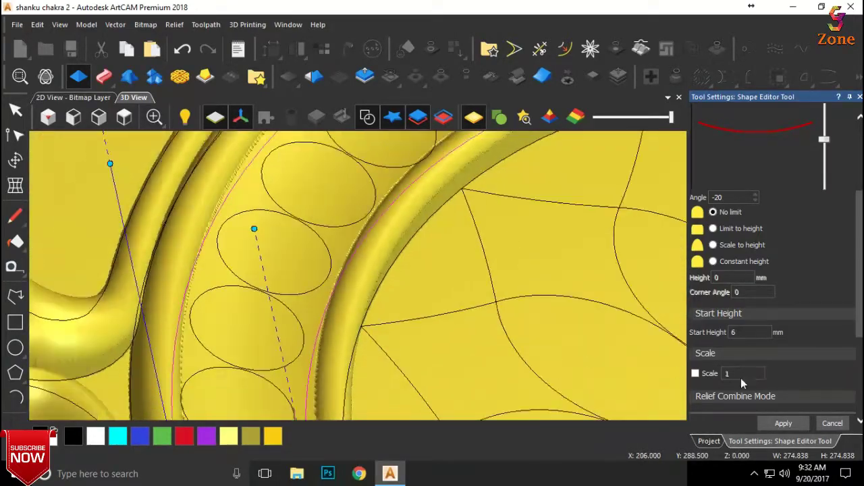
left_click(833, 423)
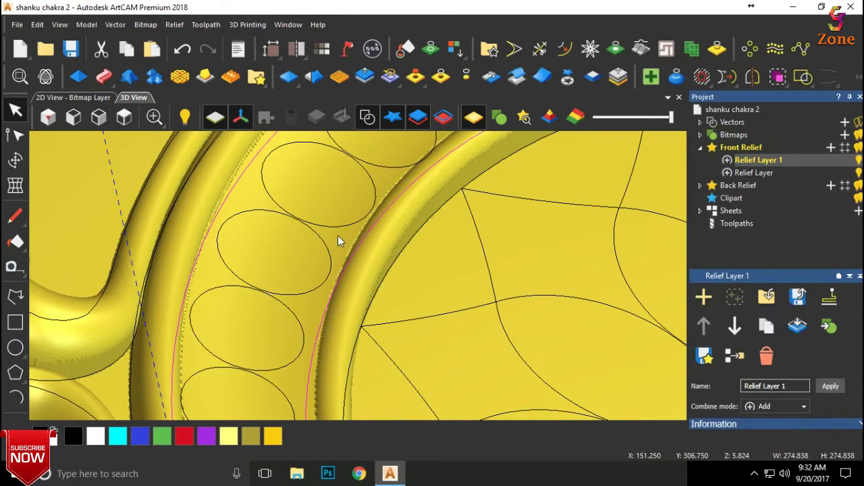
scroll(444, 272, "down", 2)
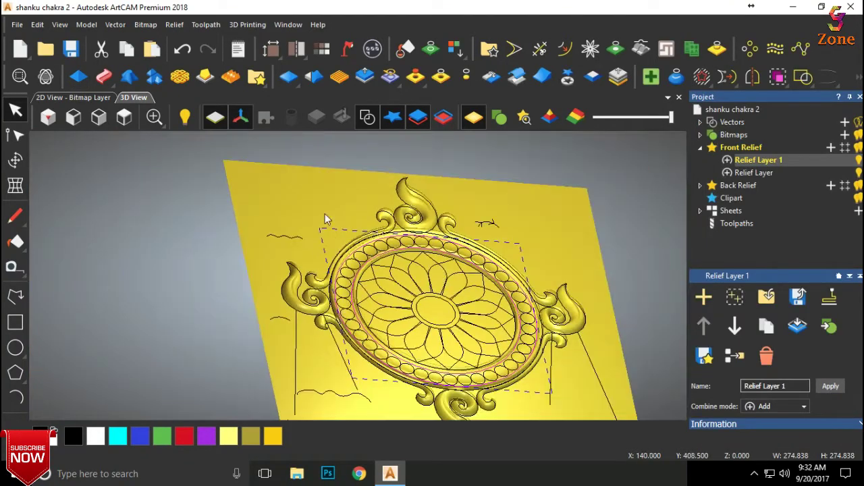
left_click(99, 119)
scroll(365, 211, "up", 3)
scroll(419, 237, "up", 2)
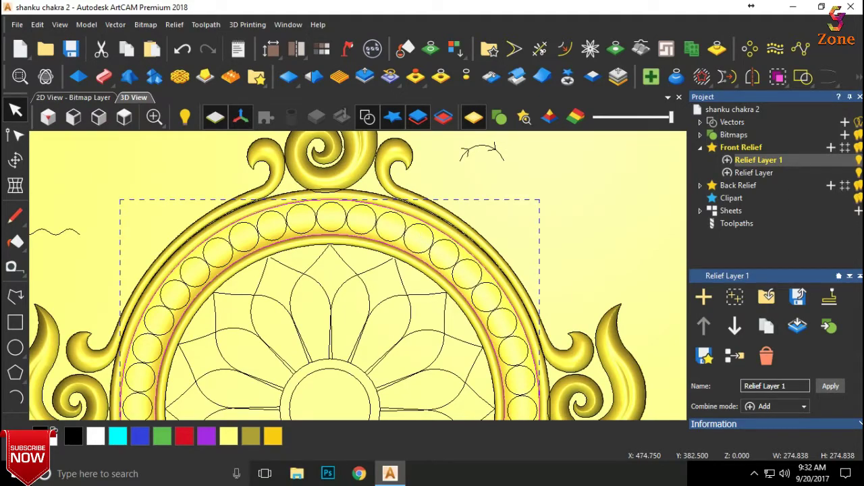
left_click(858, 161)
left_click(858, 161)
scroll(372, 261, "up", 3)
scroll(363, 277, "up", 1)
mouse_move(404, 177)
left_mouse_down()
mouse_move(399, 313)
mouse_move(409, 257)
mouse_move(427, 236)
left_mouse_up()
scroll(403, 280, "down", 2)
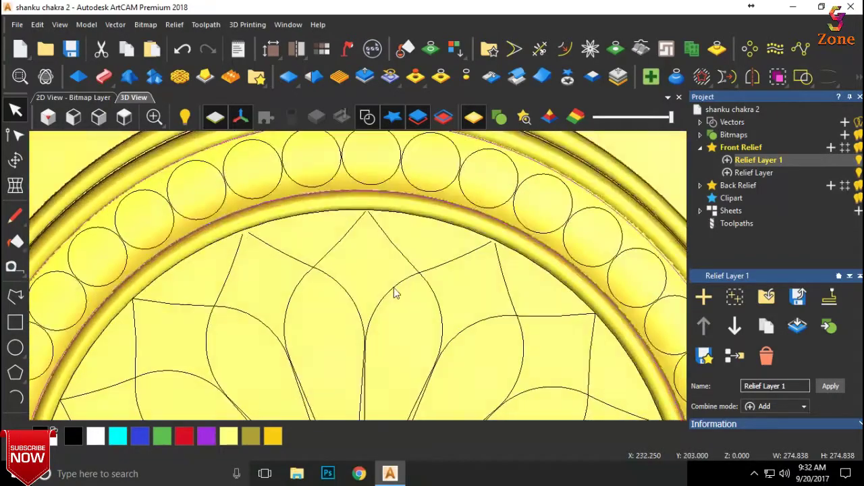
scroll(386, 208, "down", 1)
scroll(386, 211, "down", 3)
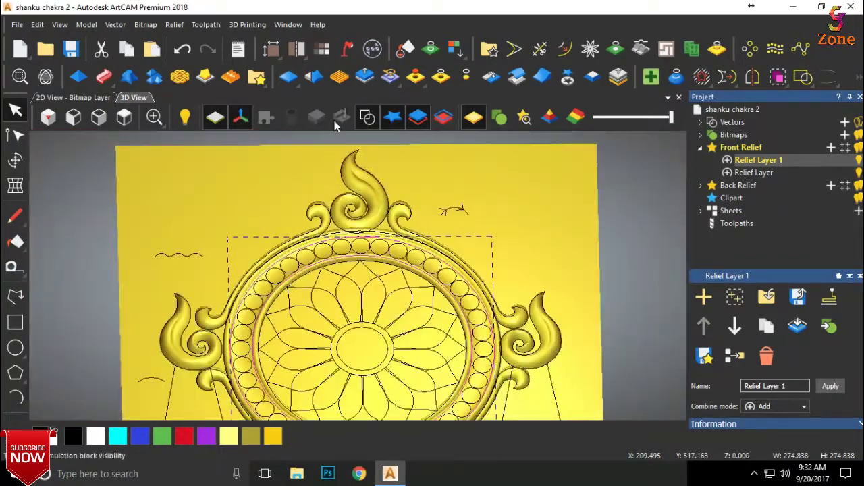
left_click(367, 117)
scroll(351, 270, "up", 3)
mouse_move(346, 284)
left_mouse_down()
mouse_move(428, 243)
mouse_move(511, 246)
mouse_move(340, 262)
left_mouse_up()
scroll(344, 258, "down", 1)
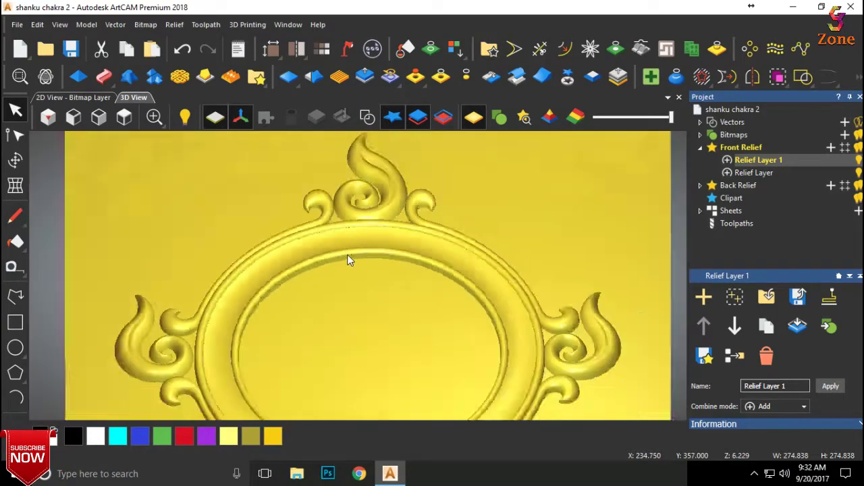
scroll(354, 303, "down", 3)
scroll(364, 354, "up", 4)
mouse_move(463, 327)
left_mouse_down()
mouse_move(521, 342)
mouse_move(421, 405)
mouse_move(397, 364)
mouse_move(399, 301)
mouse_move(415, 264)
mouse_move(383, 306)
left_mouse_up()
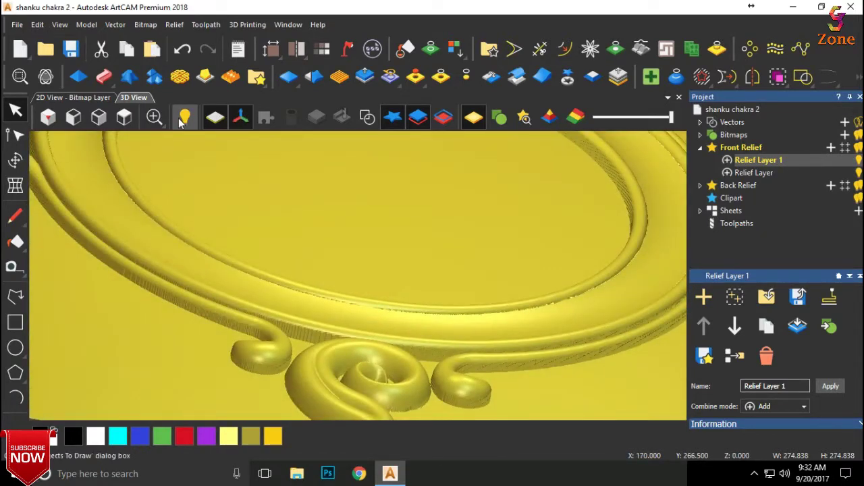
left_click(125, 118)
left_click(367, 118)
scroll(409, 204, "up", 2)
scroll(375, 208, "up", 2)
left_click(343, 211)
Select the bead circles along the top and right side of the ring
left_click(352, 191)
left_click_drag(378, 207, 270, 229)
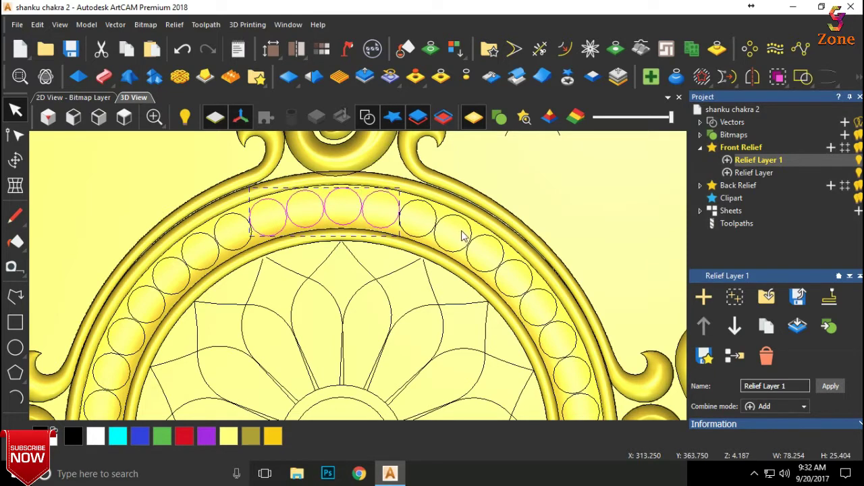
left_click_drag(495, 263, 453, 235, "shift")
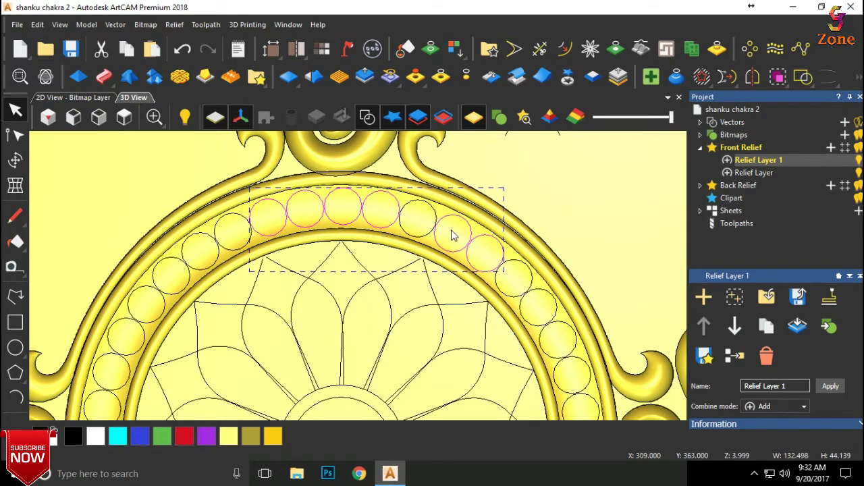
left_click(431, 214, "shift")
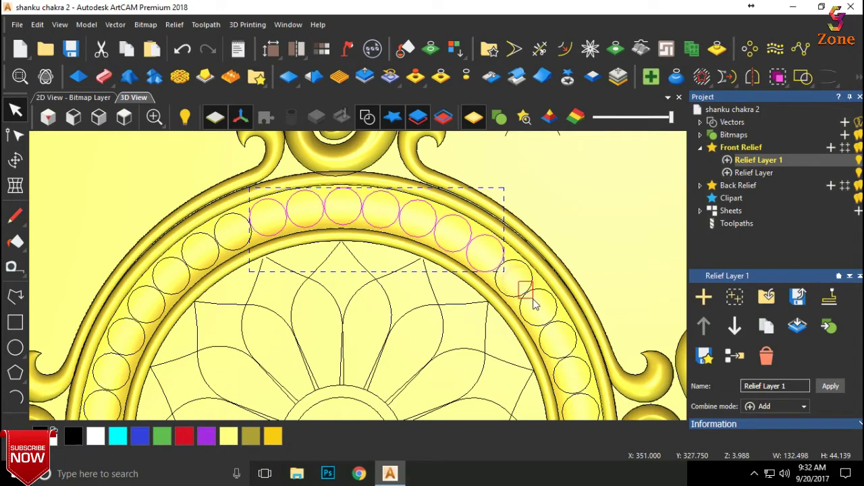
left_click_drag(534, 286, 550, 324, "shift")
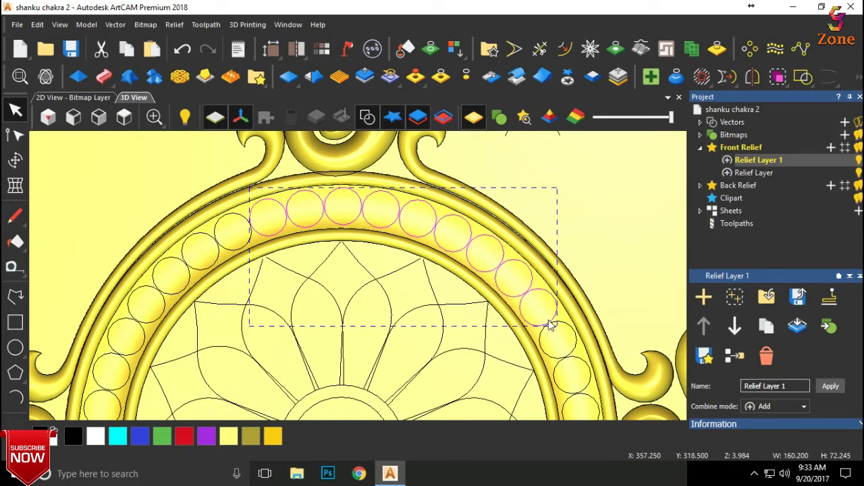
left_click_drag(569, 357, 549, 318, "shift")
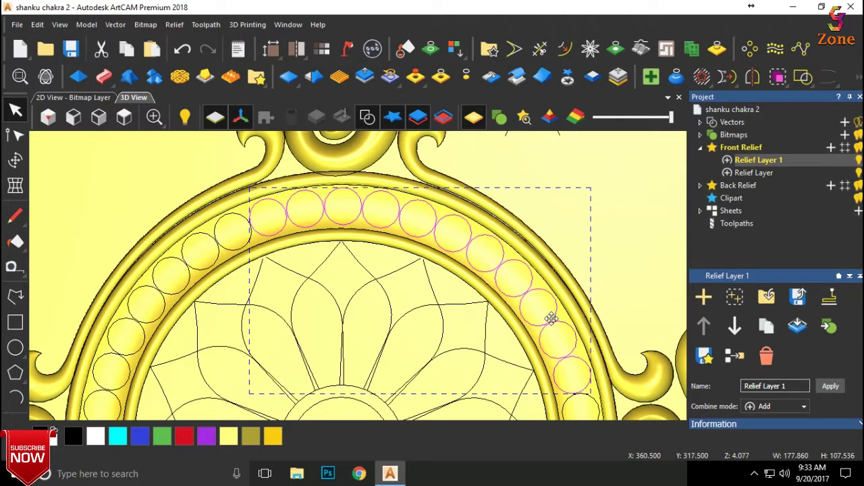
scroll(476, 365, "down", 2)
scroll(474, 384, "up", 2)
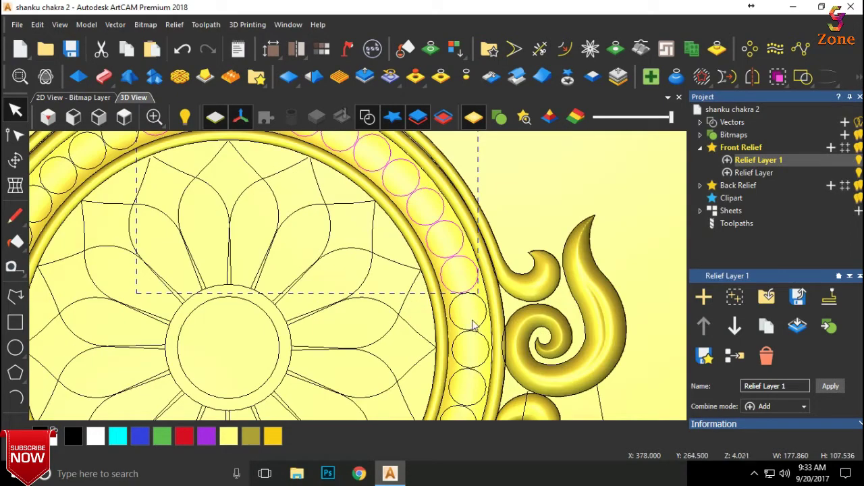
left_click_drag(482, 297, 446, 418, "shift")
scroll(389, 362, "down", 2)
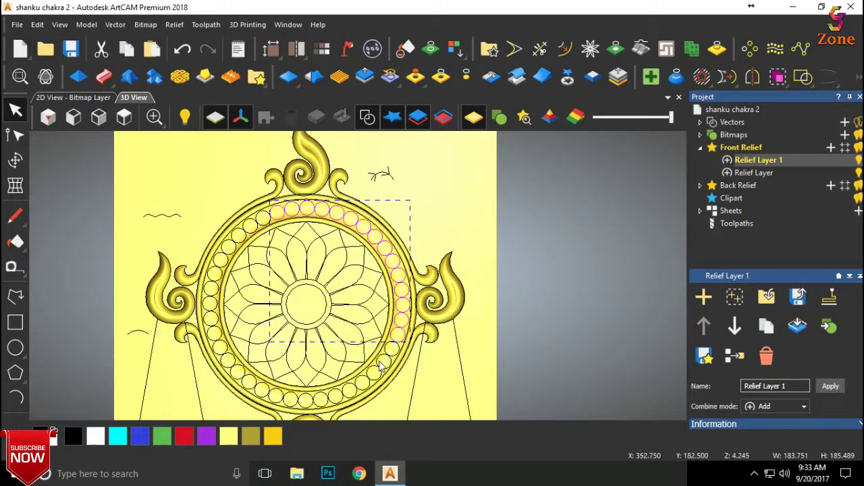
scroll(388, 361, "up", 2)
left_click_drag(413, 328, 396, 370, "shift")
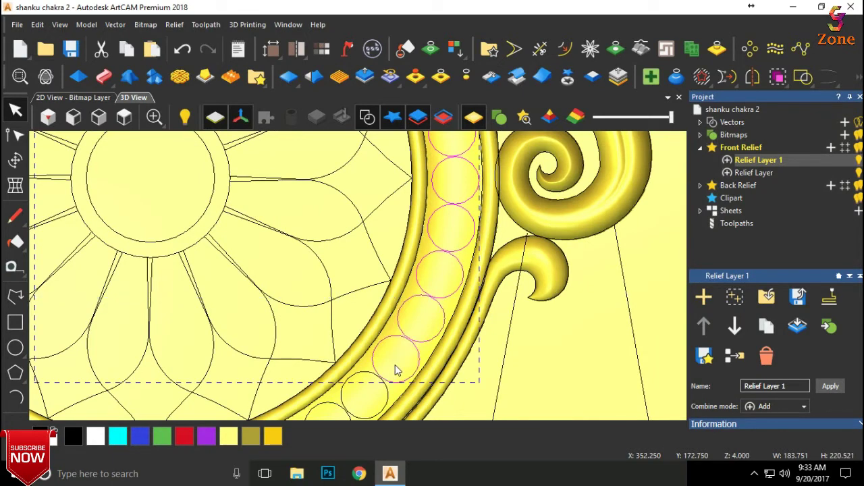
scroll(375, 380, "down", 1)
Add the bottom, lower-left and left bead circles to the selection
left_click(360, 363, "shift")
left_click(340, 370, "shift")
left_click(303, 391, "shift")
left_click(287, 404, "shift")
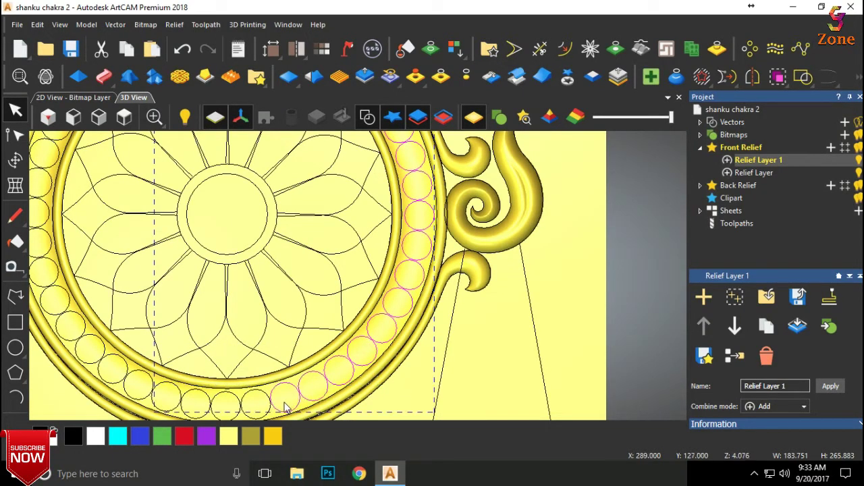
left_click(255, 405, "shift")
left_click(225, 405, "shift")
left_click(195, 404, "shift")
left_click(166, 403, "shift")
left_click(128, 383, "shift")
left_click(111, 371, "shift")
left_click(78, 340, "shift")
left_click(67, 324, "shift")
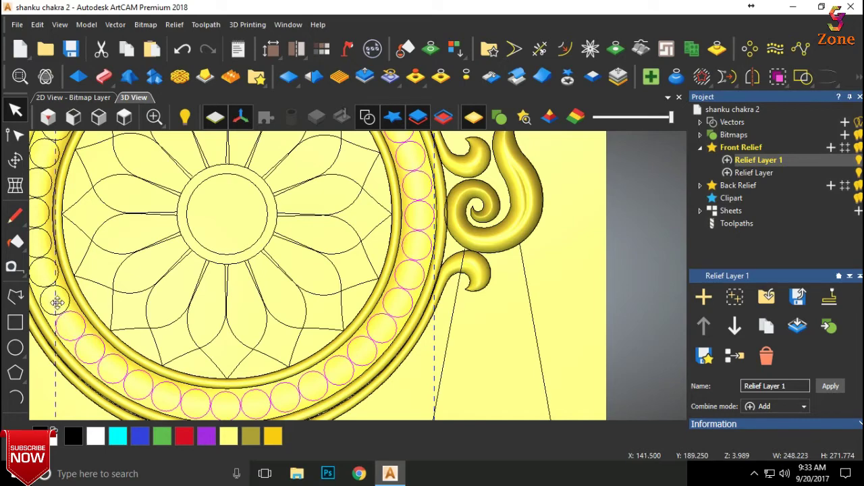
left_click(45, 274, "shift")
Add the remaining upper-left and top bead circles to complete the ring selection
scroll(73, 277, "down", 3)
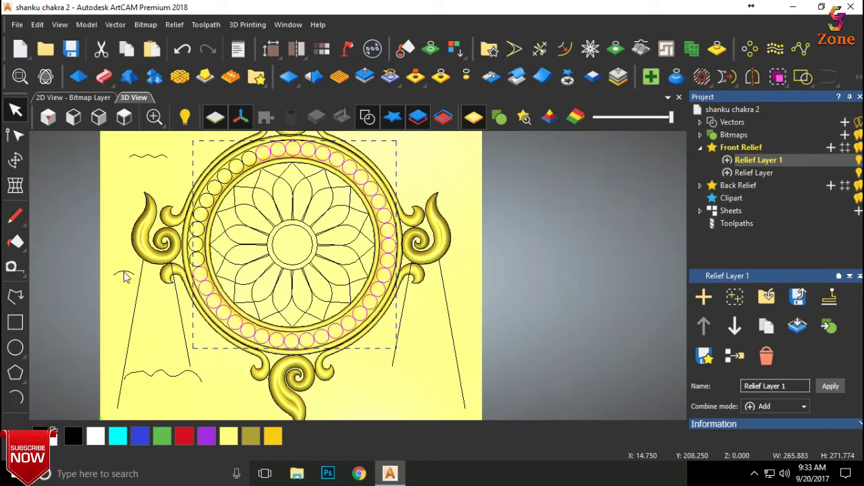
scroll(169, 264, "up", 3)
scroll(169, 263, "up", 1)
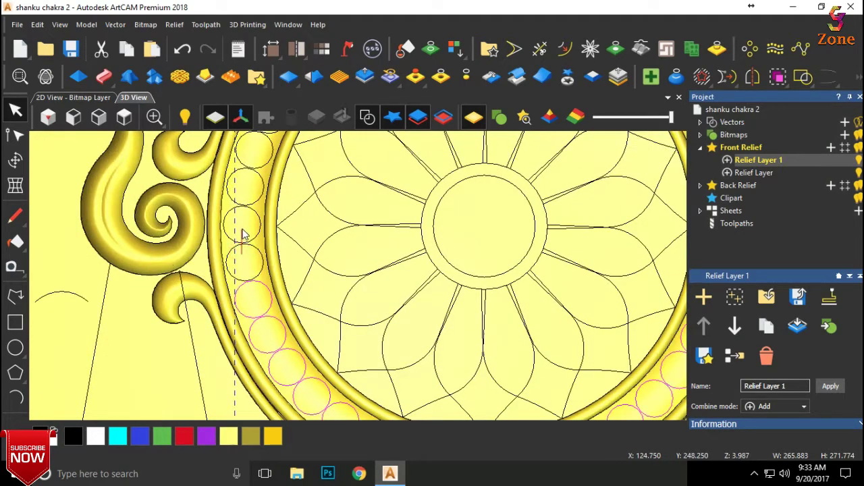
left_click(246, 259, "shift")
left_click(248, 226, "shift")
scroll(246, 236, "down", 3)
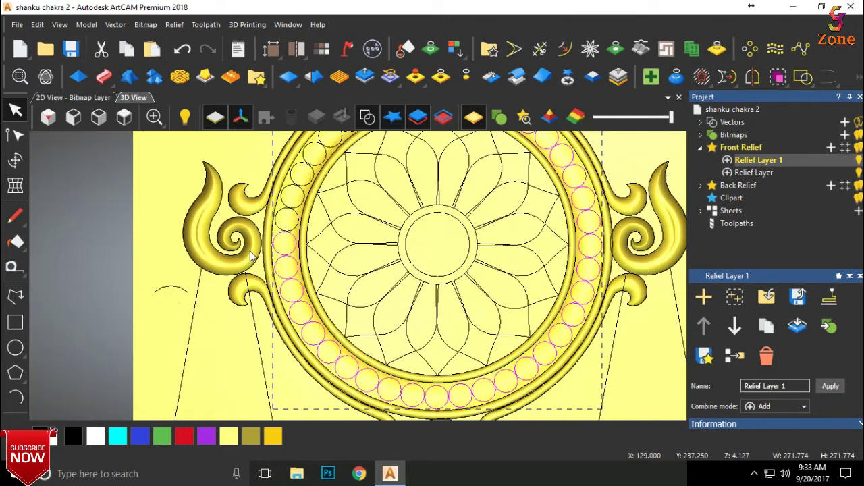
scroll(297, 196, "up", 3)
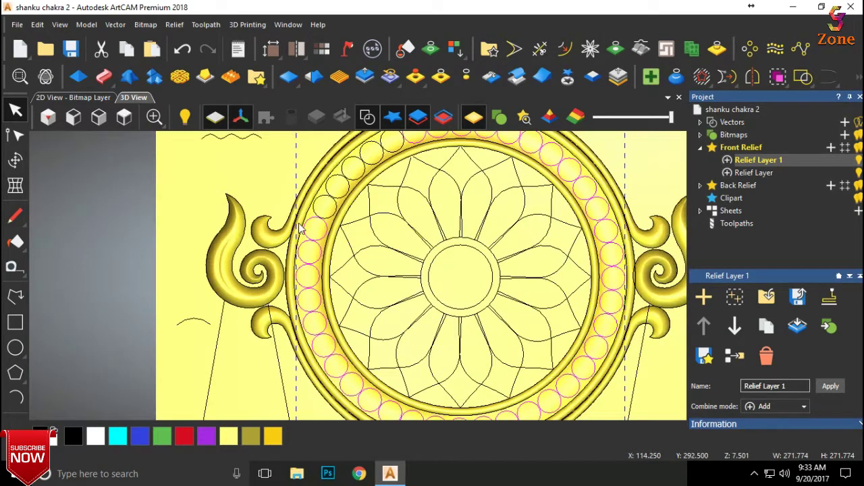
scroll(287, 233, "down", 3)
scroll(331, 203, "up", 4)
scroll(338, 202, "down", 3)
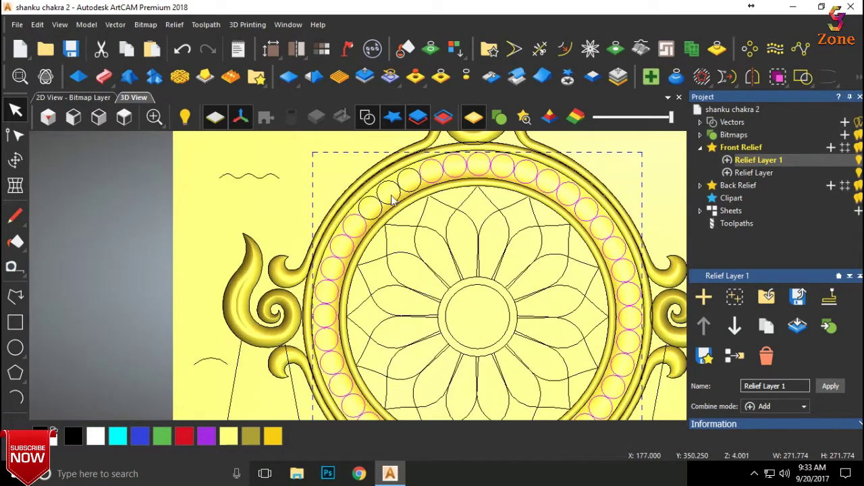
scroll(389, 199, "up", 3)
left_click(416, 187, "shift")
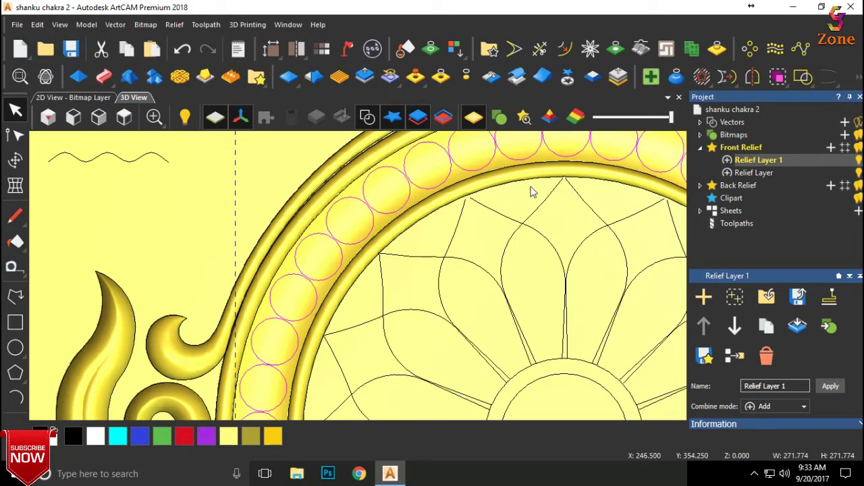
left_click(81, 78)
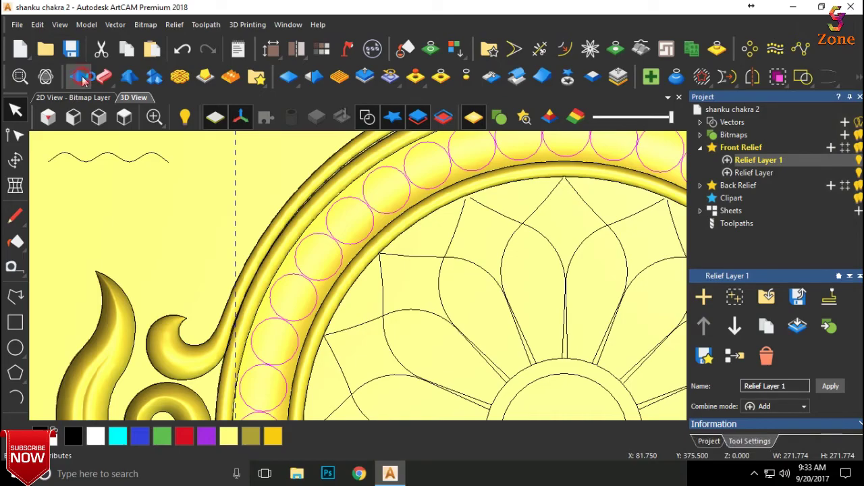
Orbit the view to inspect the rounded bead domes in perspective and from above
scroll(437, 206, "down", 2)
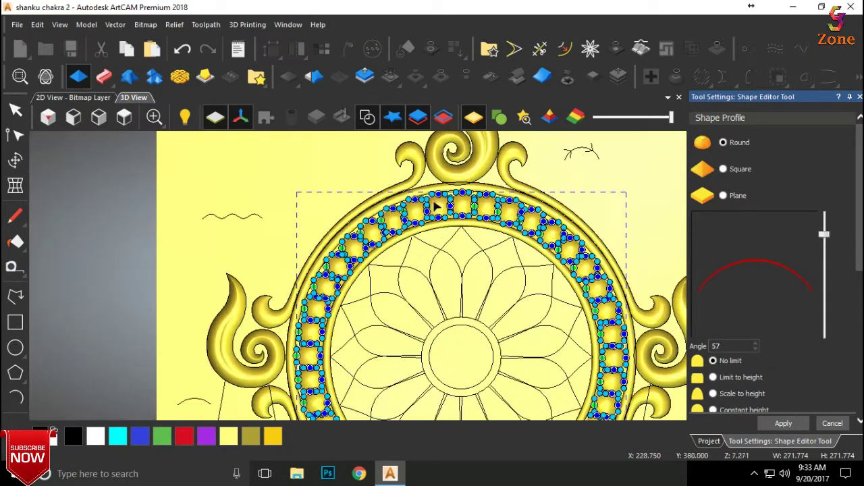
left_click_drag(490, 270, 569, 106)
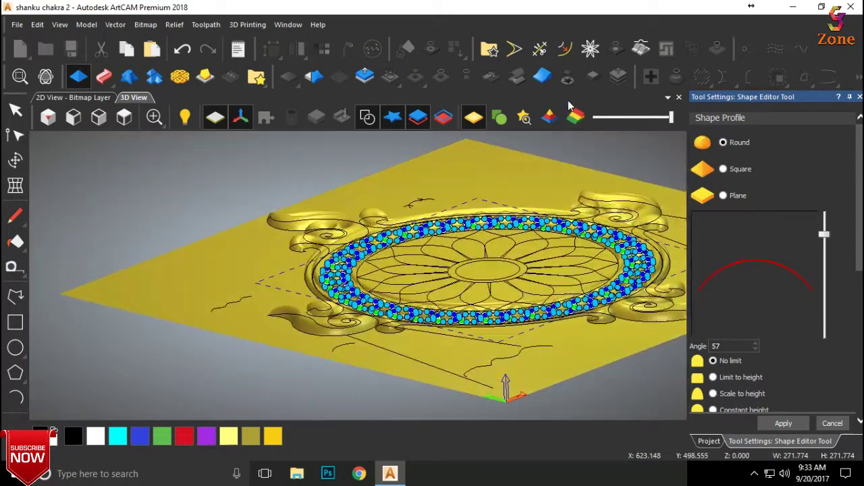
scroll(340, 278, "up", 2)
scroll(340, 278, "up", 2)
scroll(338, 277, "up", 2)
mouse_move(340, 251)
left_mouse_down()
mouse_move(353, 238)
mouse_move(341, 276)
mouse_move(322, 242)
mouse_move(309, 241)
mouse_move(352, 410)
left_mouse_up()
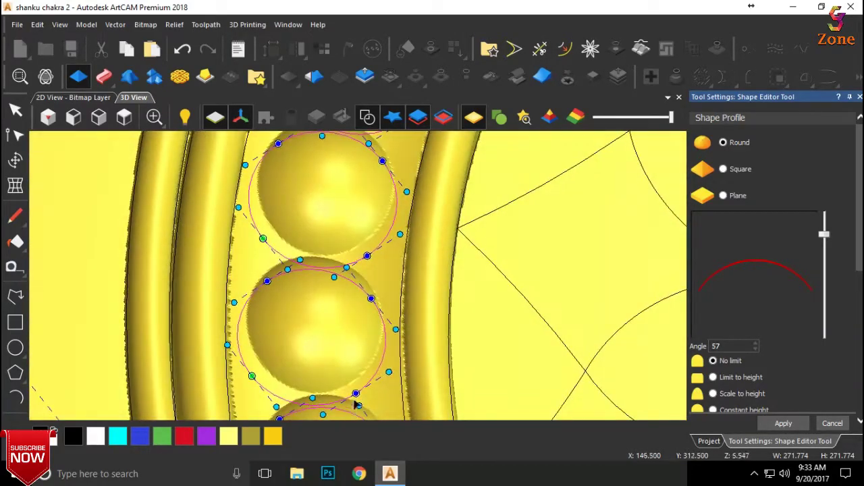
scroll(549, 312, "down", 2)
scroll(766, 349, "down", 3)
scroll(768, 350, "down", 1)
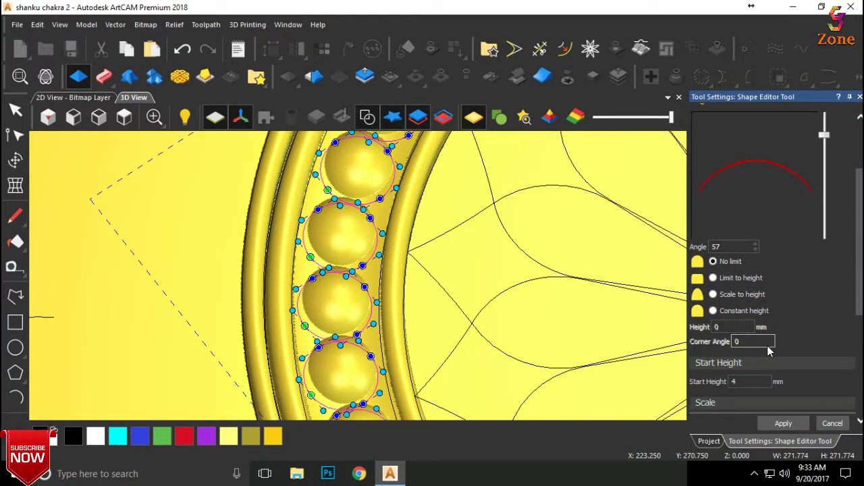
scroll(769, 350, "down", 2)
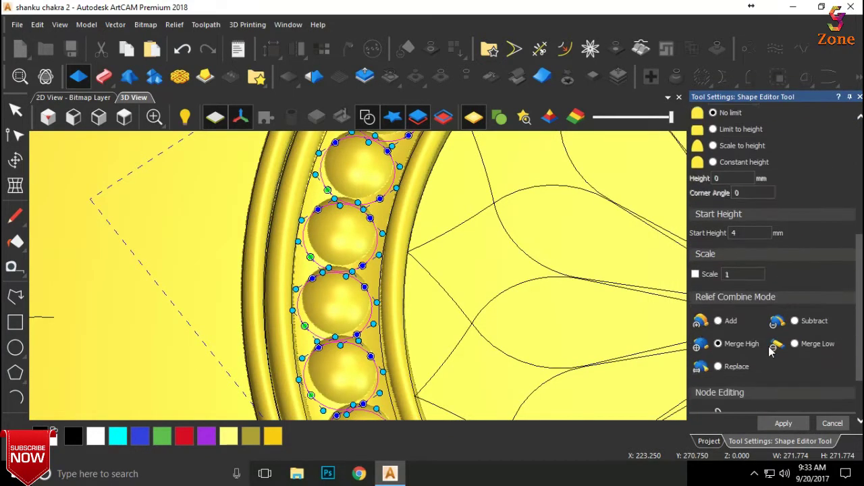
Close the shape settings, return to Top view, and hide the vector outlines
left_click(820, 424)
left_click(124, 117)
left_click(367, 121)
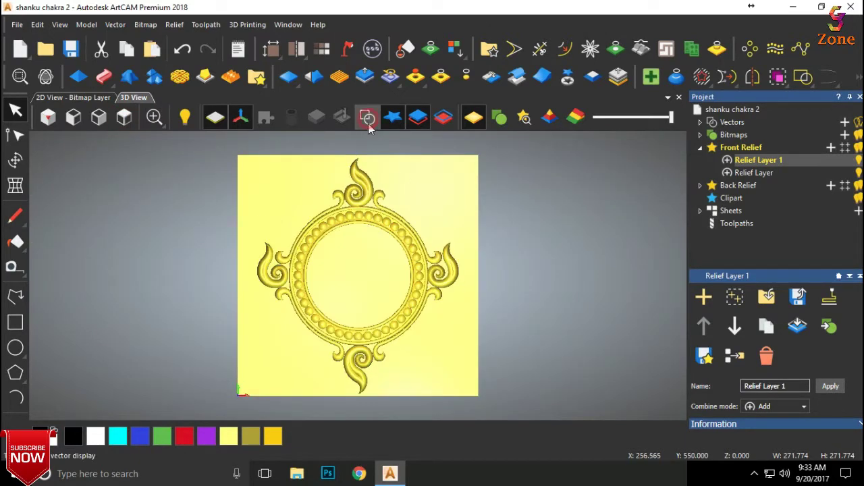
Add Relief Layer 2 under Front Relief and make it the working layer
scroll(362, 241, "up", 2)
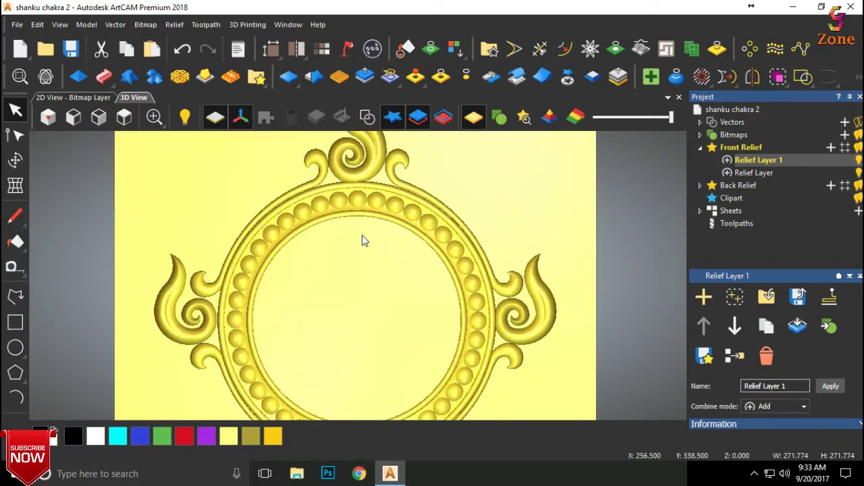
scroll(362, 241, "down", 1)
scroll(365, 240, "down", 2)
scroll(372, 319, "up", 2)
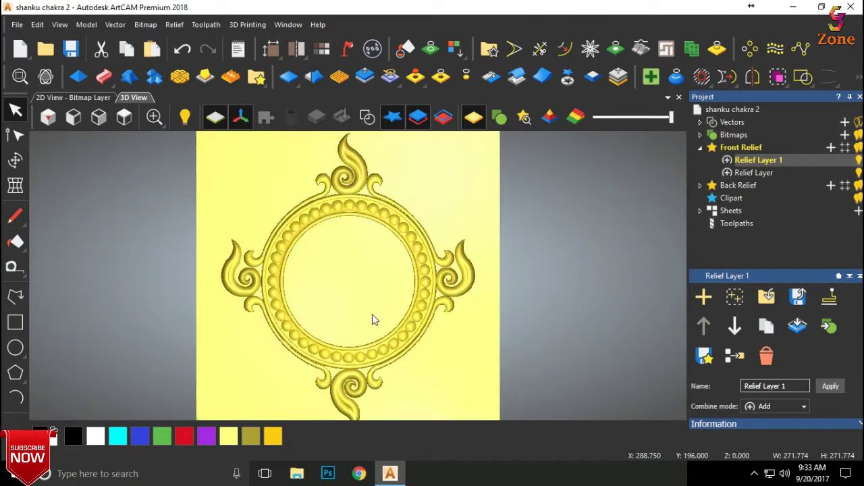
left_click(833, 147)
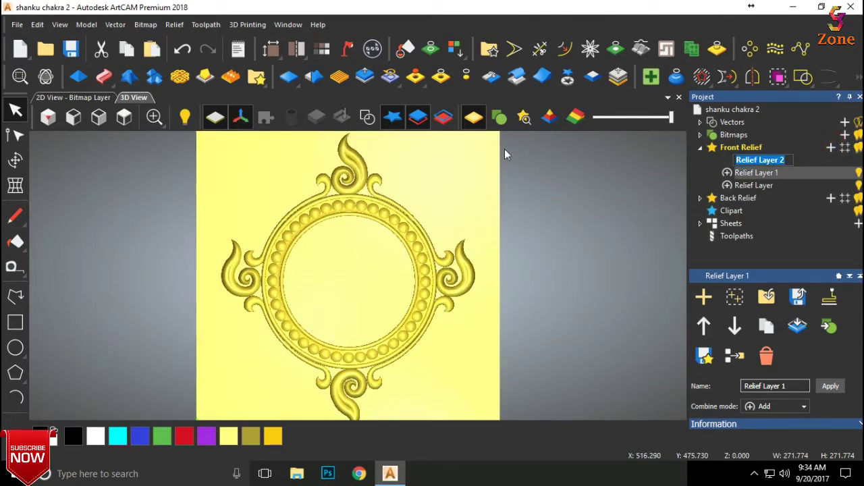
left_click(782, 229)
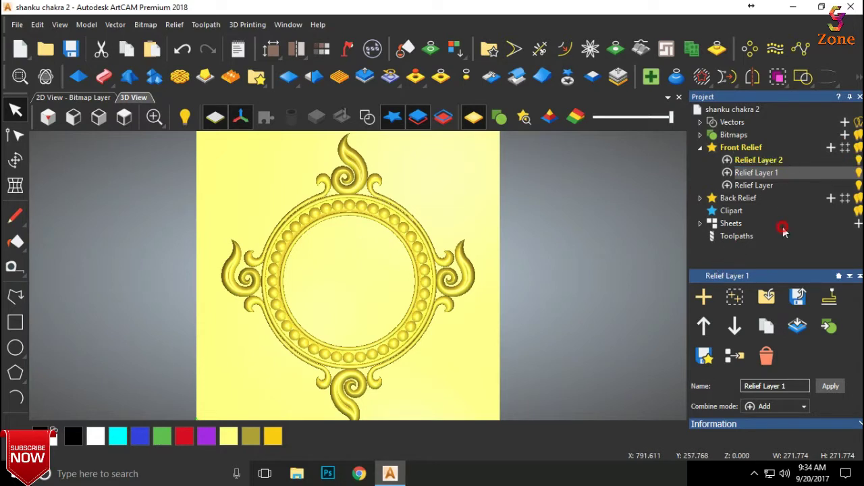
left_click(778, 161)
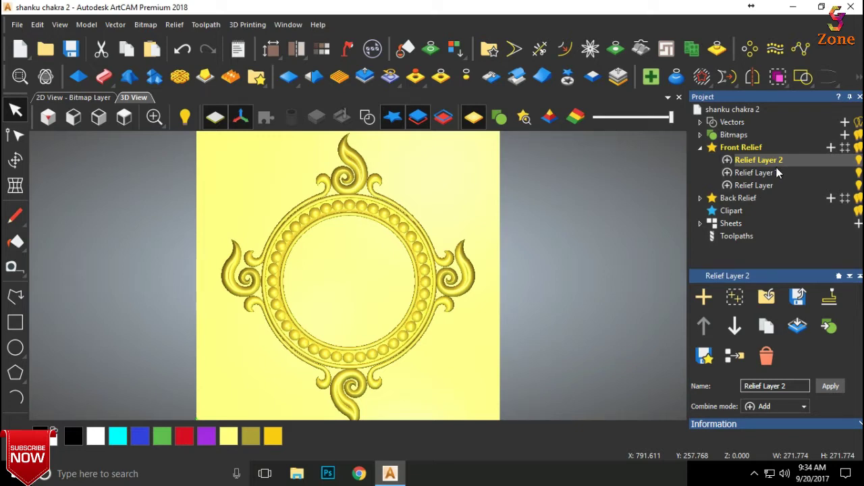
Turn the vector outlines back on and zoom in on the relief
scroll(354, 257, "down", 1)
scroll(355, 263, "up", 2)
scroll(389, 351, "down", 1)
scroll(401, 393, "up", 2)
left_click(367, 117)
scroll(309, 219, "down", 1)
scroll(313, 222, "up", 1)
scroll(315, 225, "up", 2)
scroll(270, 218, "up", 1)
scroll(231, 234, "down", 2)
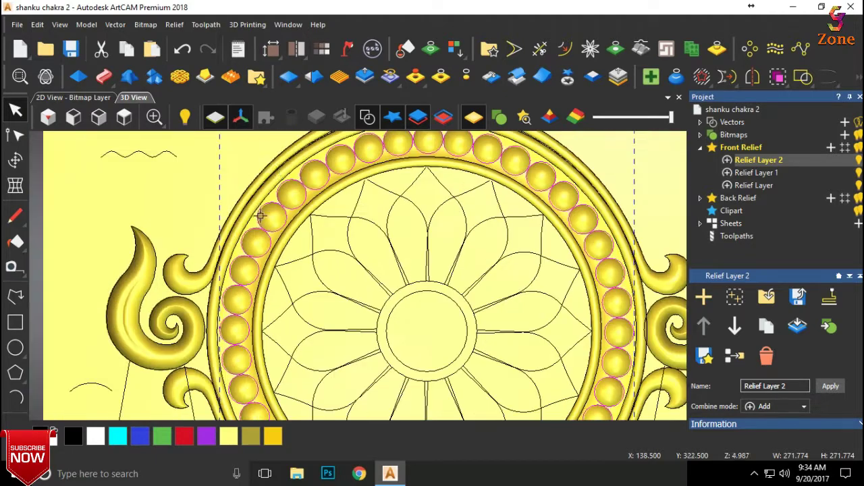
Switch to the isometric view and select the large circle around the centre disc
left_click(125, 118)
left_click(48, 118)
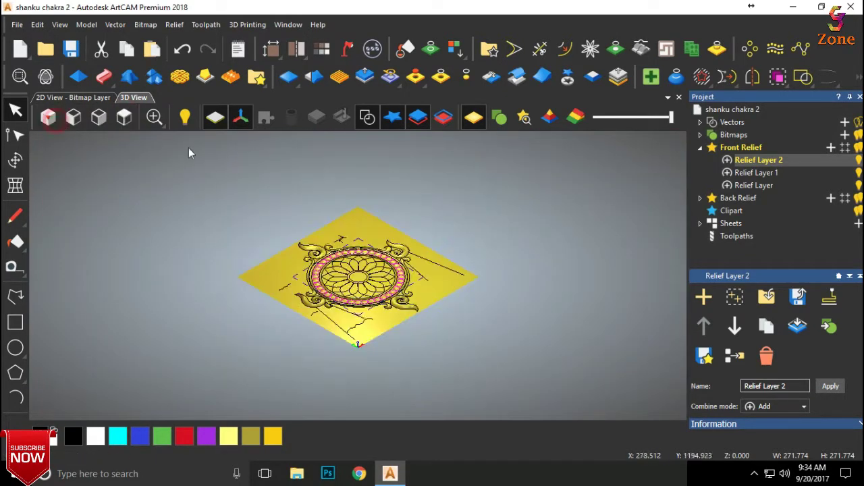
scroll(317, 319, "up", 2)
scroll(334, 259, "up", 2)
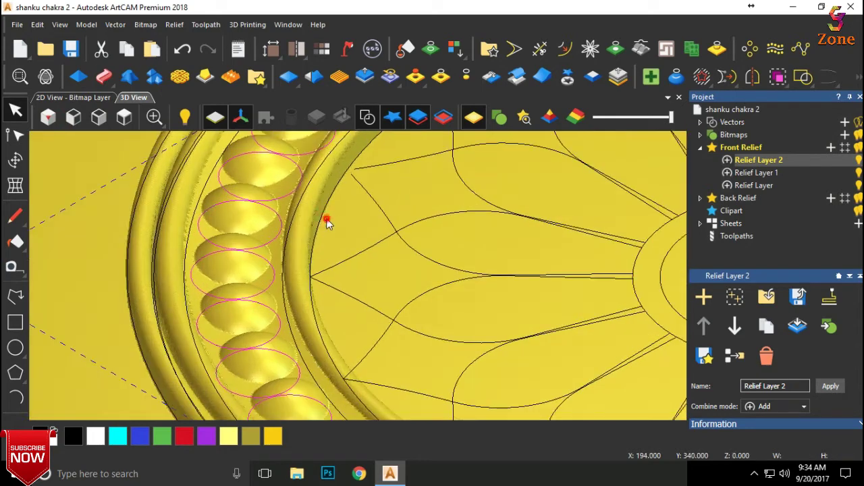
left_click(322, 215)
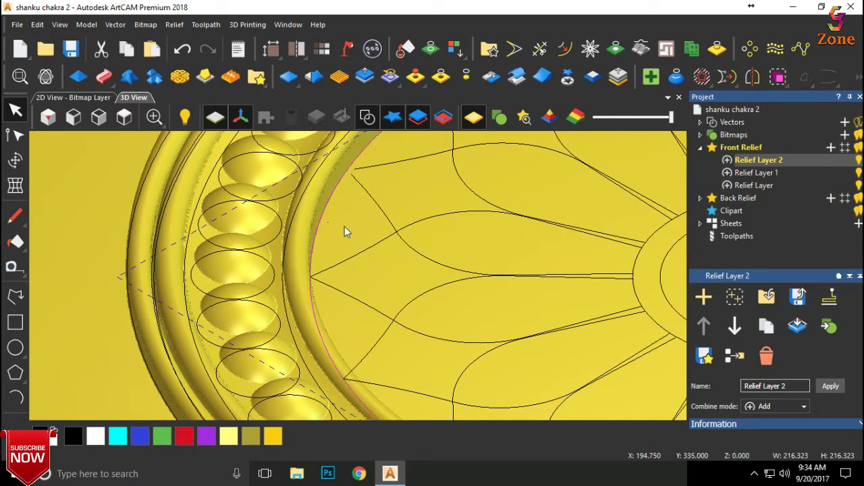
scroll(518, 226, "down", 1)
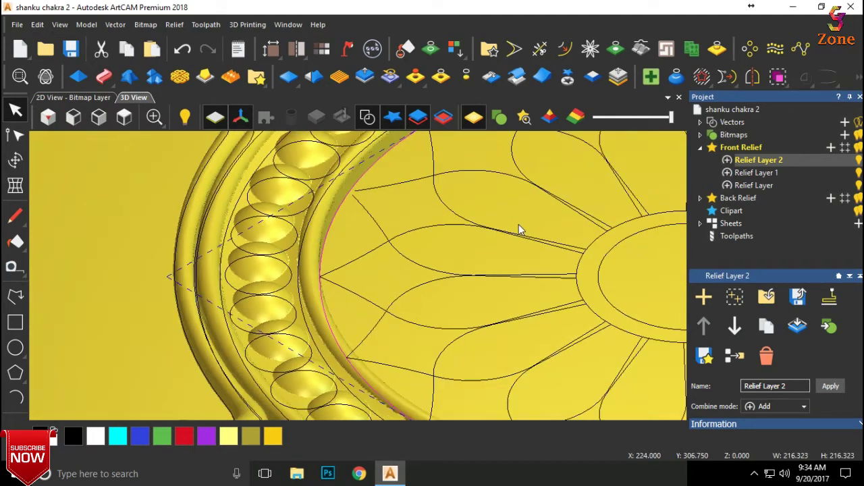
scroll(518, 225, "down", 1)
Give the circle a Round profile at angle -21 and select the start height value
left_click(78, 76)
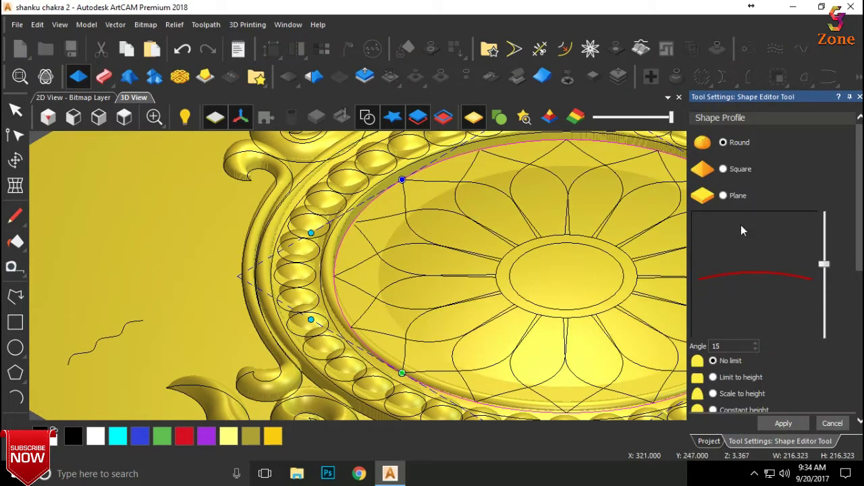
left_click_drag(824, 264, 823, 287)
scroll(779, 327, "down", 3)
scroll(782, 325, "down", 3)
double_click(746, 284)
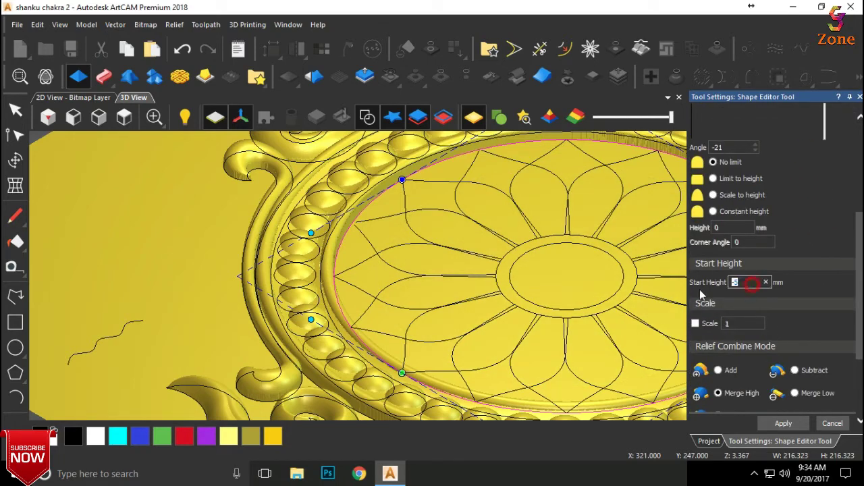
Enter a start height of 5 and orbit the preview to inspect the disc slope
type("5")
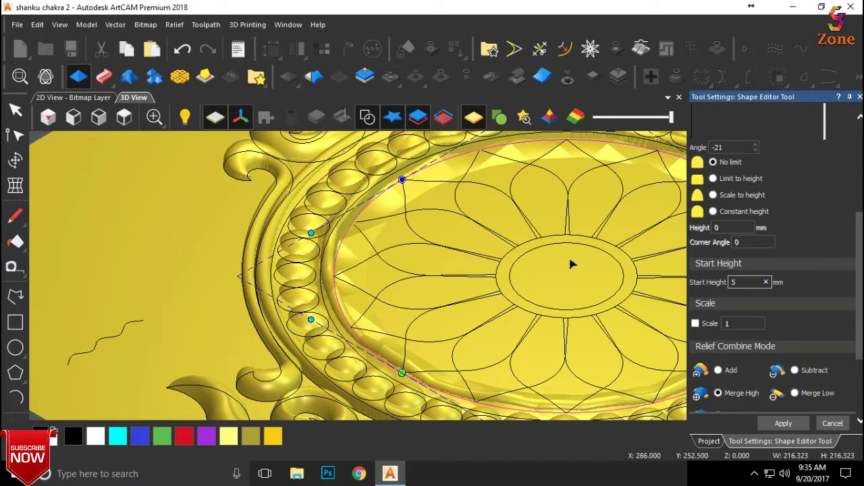
scroll(401, 249, "up", 2)
scroll(435, 254, "down", 1)
scroll(504, 256, "down", 3)
mouse_move(504, 257)
left_mouse_down()
mouse_move(529, 223)
mouse_move(501, 249)
left_mouse_up()
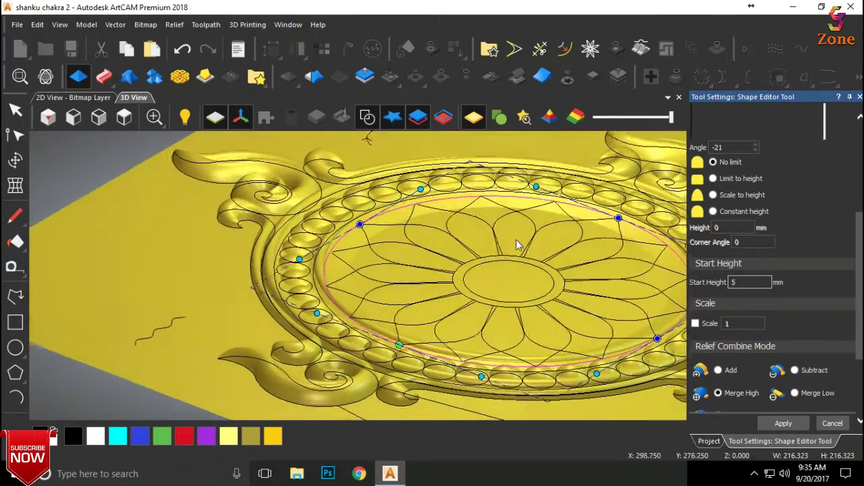
scroll(476, 253, "up", 2)
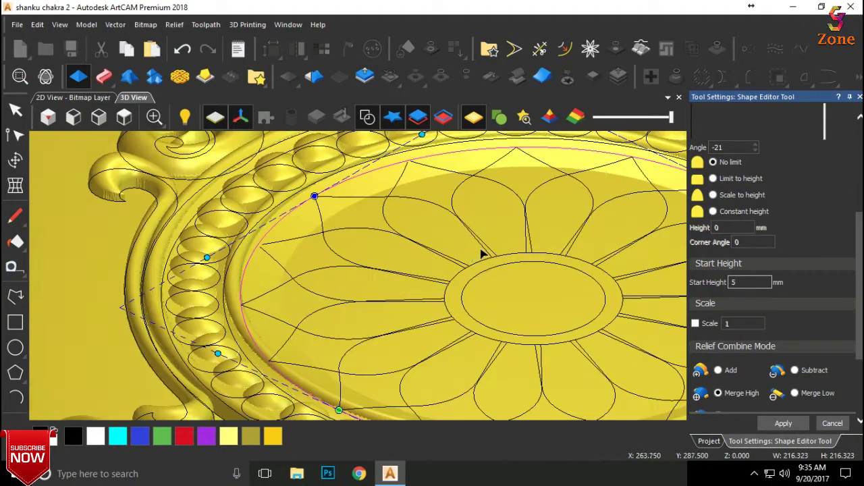
scroll(286, 247, "up", 2)
mouse_move(286, 247)
left_mouse_down()
mouse_move(309, 205)
mouse_move(313, 222)
left_mouse_up()
scroll(834, 218, "up", 2)
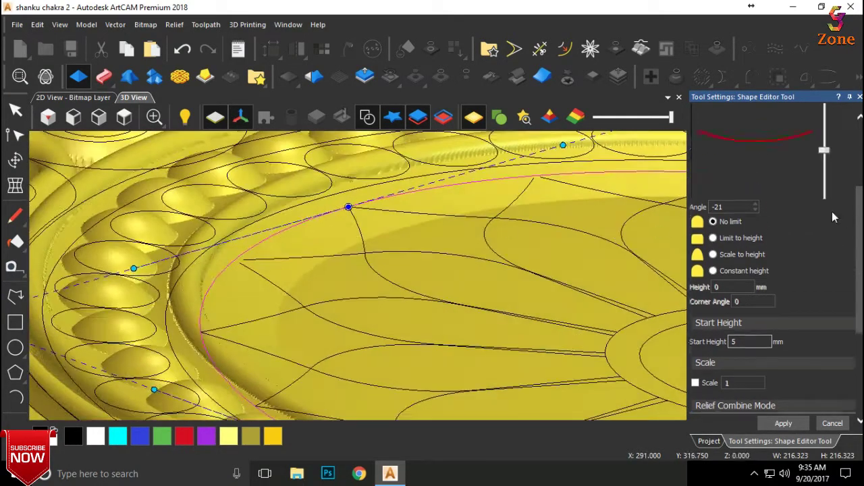
scroll(834, 218, "up", 3)
left_click_drag(824, 241, 824, 236)
Set the profile angle to 10
left_click(736, 295)
type("10")
key("Return")
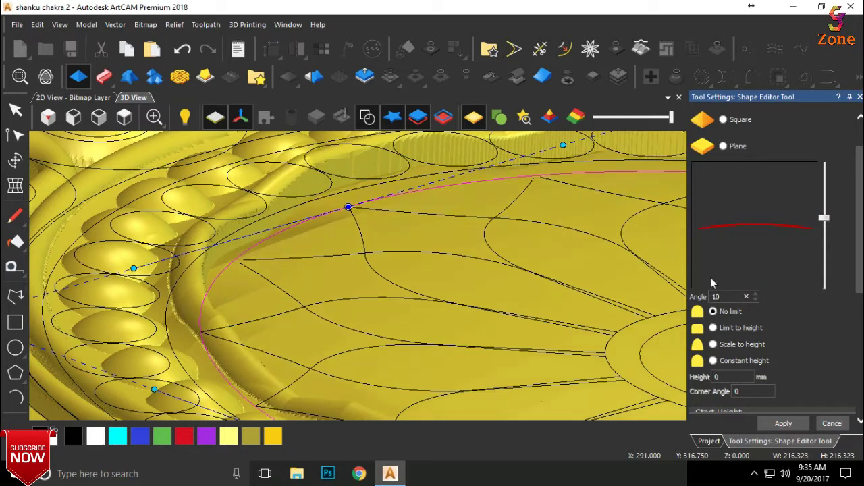
scroll(457, 266, "down", 2)
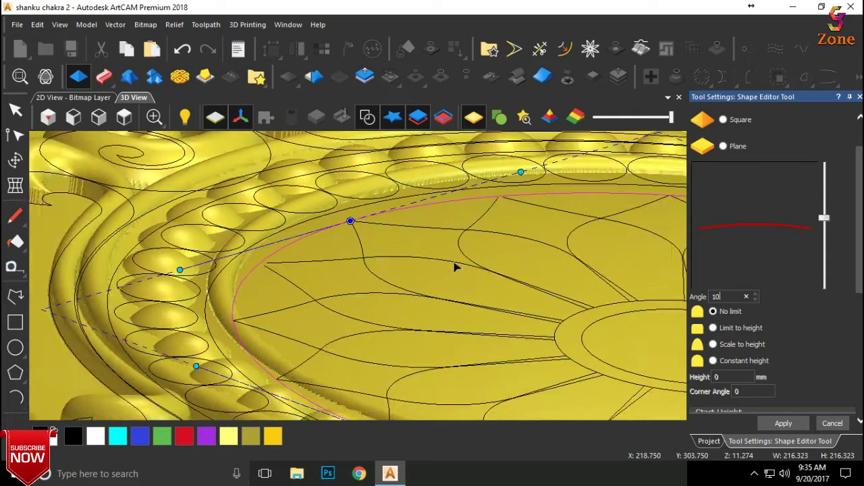
scroll(473, 271, "down", 1)
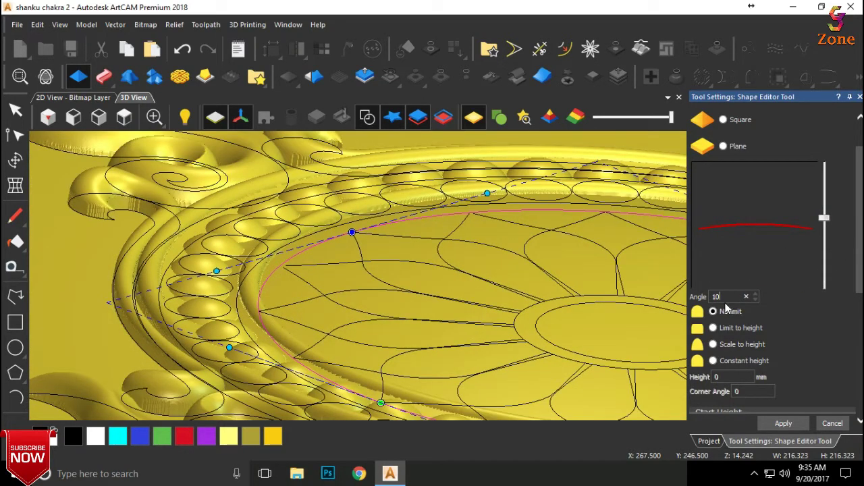
Change the angle to -10 and the start height to 6
double_click(714, 296)
type("10")
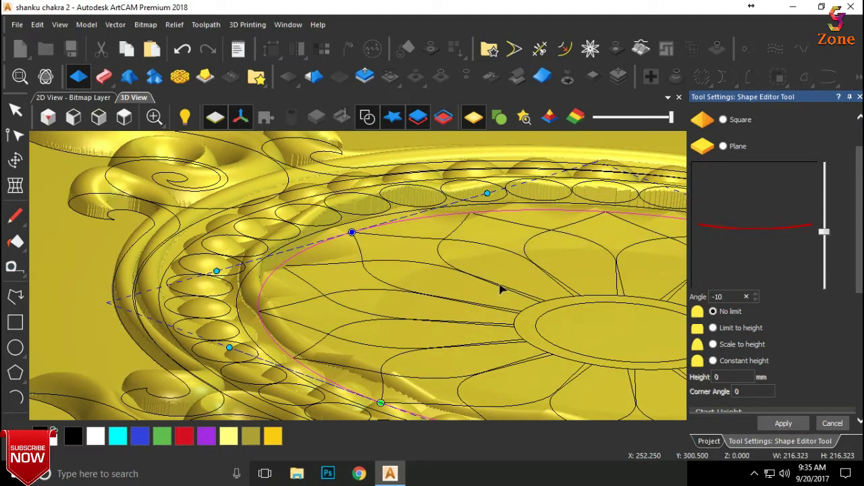
scroll(772, 345, "down", 1)
scroll(772, 345, "down", 2)
double_click(748, 332)
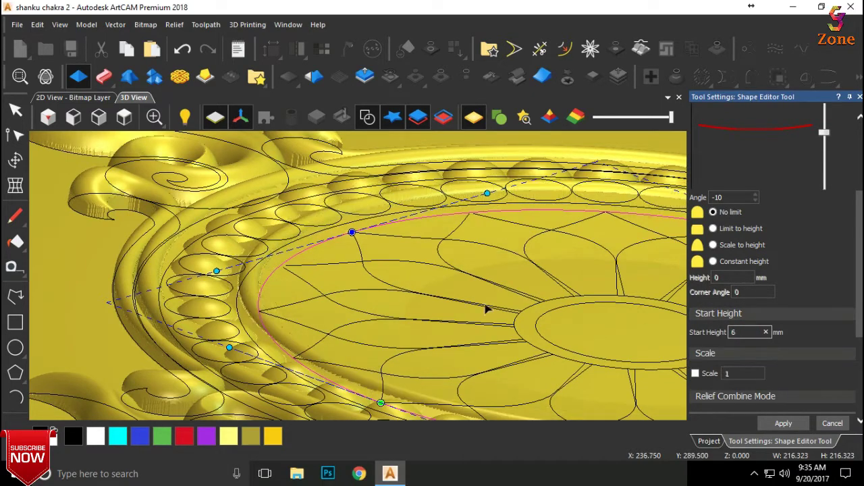
scroll(336, 243, "up", 2)
Orbit around the preview to inspect the -10° disc slope across the whole wheel
middle_click_drag(336, 243, 337, 262)
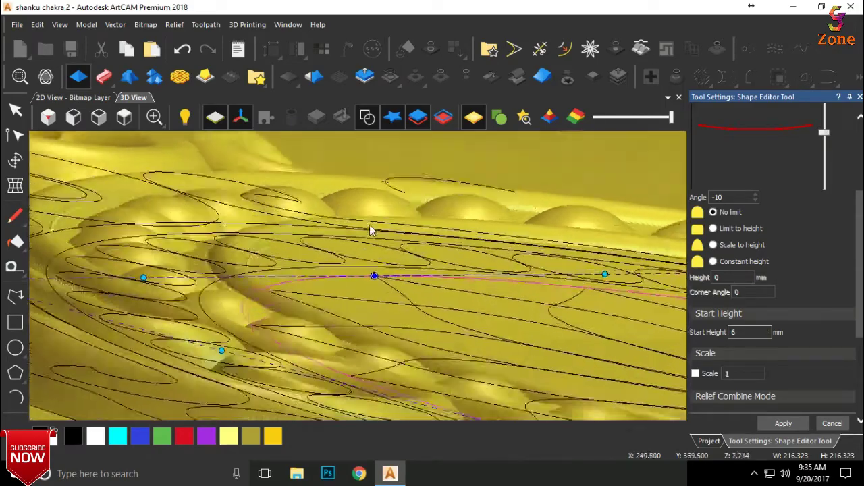
scroll(385, 247, "down", 3)
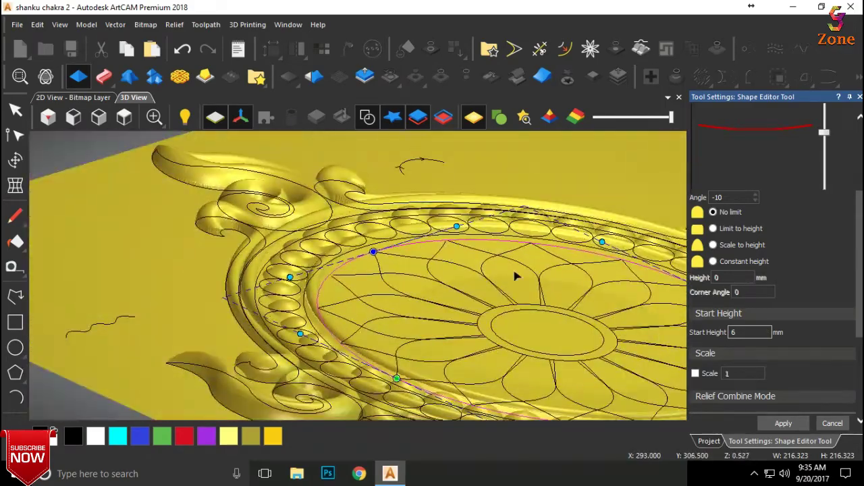
mouse_move(518, 276)
middle_mouse_down()
mouse_move(415, 303)
mouse_move(310, 361)
middle_mouse_up()
scroll(425, 295, "down", 2)
scroll(309, 361, "up", 3)
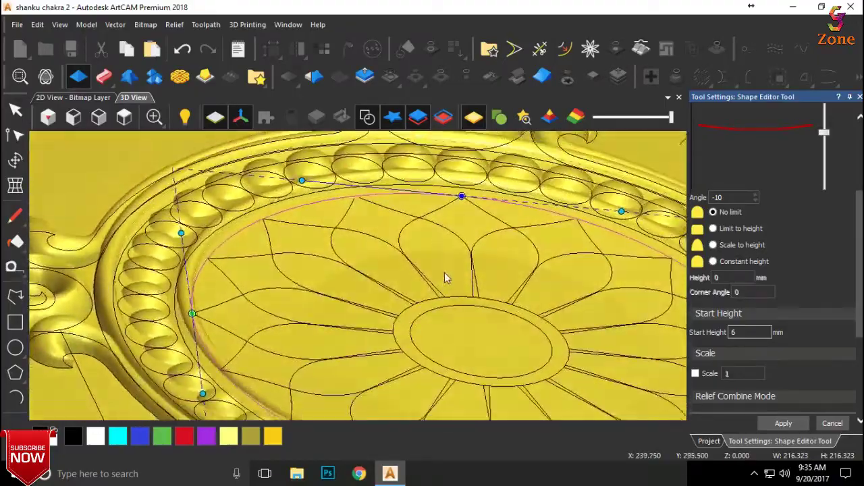
mouse_move(411, 328)
middle_mouse_down()
mouse_move(466, 248)
mouse_move(497, 227)
mouse_move(436, 294)
mouse_move(401, 314)
mouse_move(405, 366)
middle_mouse_up()
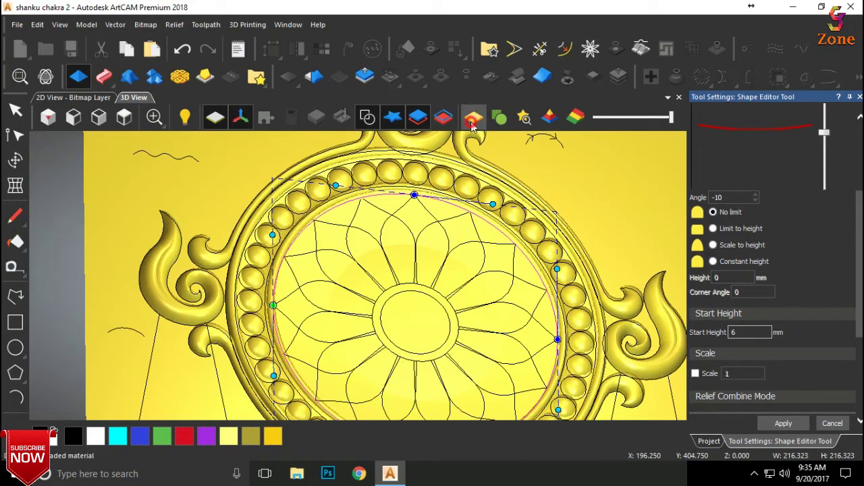
Tilt the disc preview nearly edge-on, then reset to a top-down view of the chakra
scroll(418, 283, "up", 2)
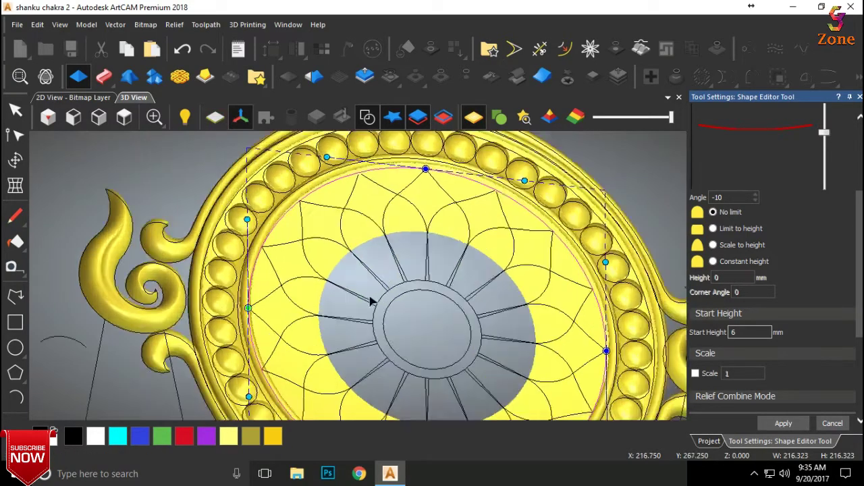
scroll(420, 284, "up", 3)
mouse_move(421, 284)
left_mouse_down()
mouse_move(519, 143)
mouse_move(391, 259)
left_mouse_up()
key("0")
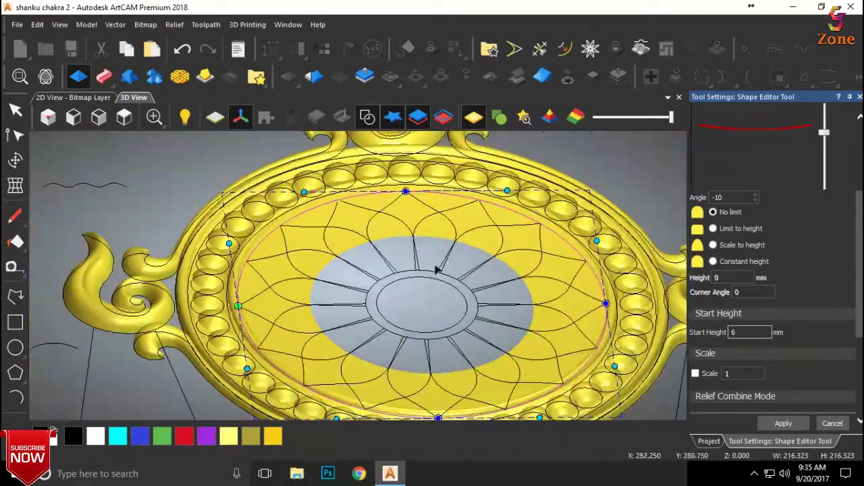
scroll(442, 273, "up", 1)
scroll(426, 324, "up", 2)
scroll(405, 324, "up", 2)
scroll(403, 322, "down", 2)
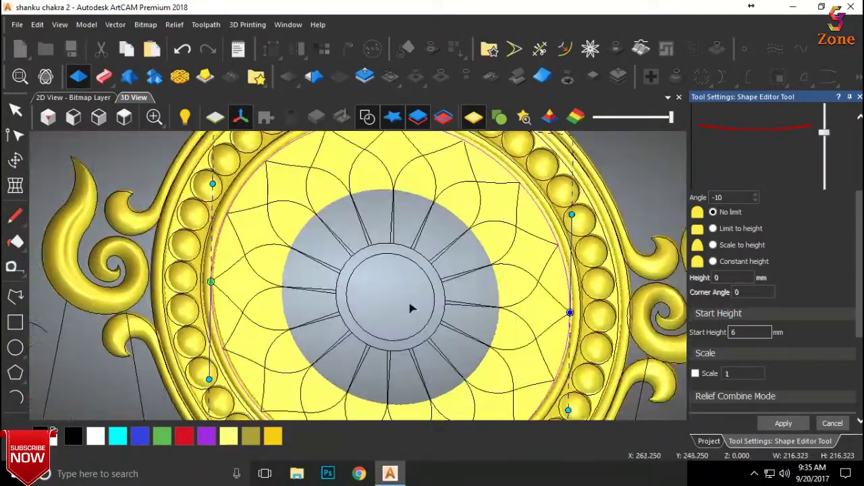
Check the centre depth edge-on, then apply the -10° sloped disc and close the Shape Editor
mouse_move(415, 293)
left_mouse_down()
mouse_move(318, 302)
mouse_move(332, 276)
mouse_move(446, 204)
mouse_move(453, 182)
mouse_move(409, 247)
mouse_move(427, 284)
mouse_move(366, 293)
mouse_move(268, 283)
mouse_move(148, 288)
left_mouse_up()
scroll(338, 276, "down", 2)
scroll(410, 245, "up", 2)
scroll(428, 284, "up", 1)
scroll(268, 283, "up", 2)
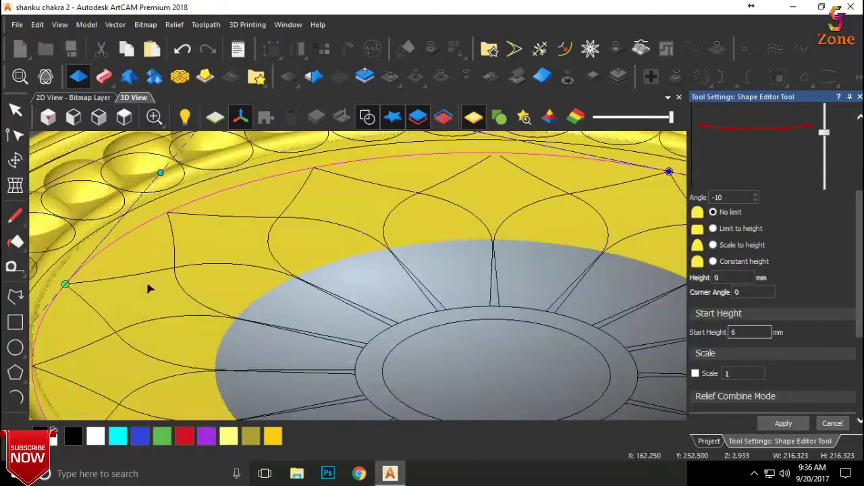
scroll(302, 297, "down", 3)
scroll(359, 329, "up", 2)
mouse_move(385, 376)
left_mouse_down()
mouse_move(490, 267)
mouse_move(433, 369)
left_mouse_up()
scroll(425, 344, "down", 2)
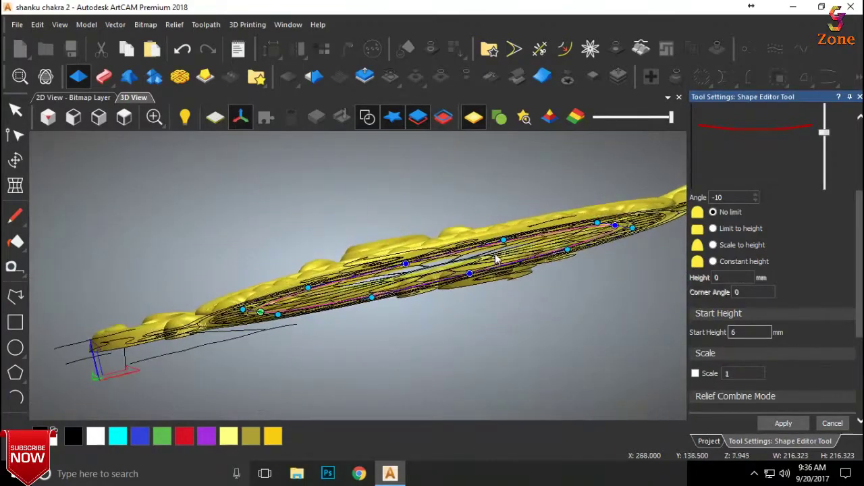
left_click(784, 424)
left_click(832, 423)
scroll(369, 362, "down", 3)
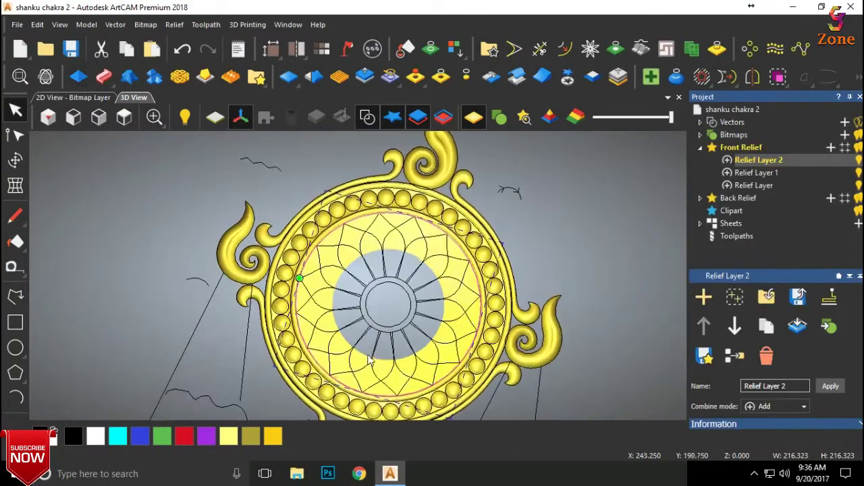
Hide the vector outlines, view the relief from the top, then show the vectors again
left_click(368, 118)
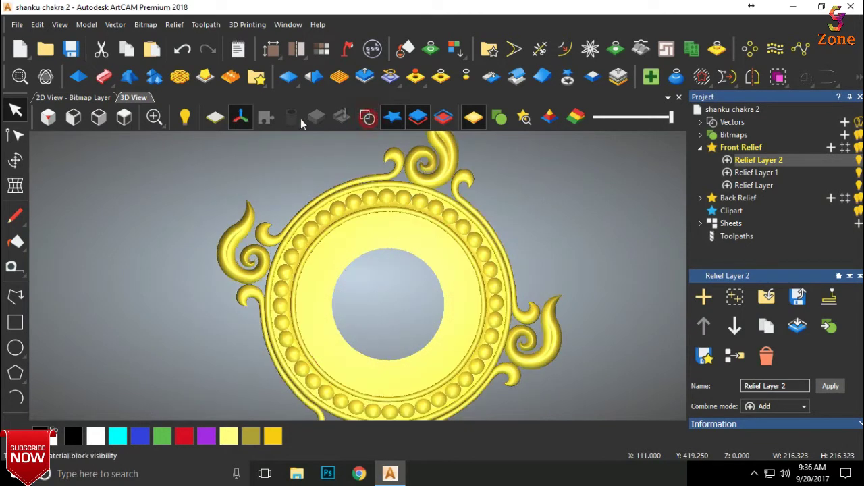
left_click(132, 119)
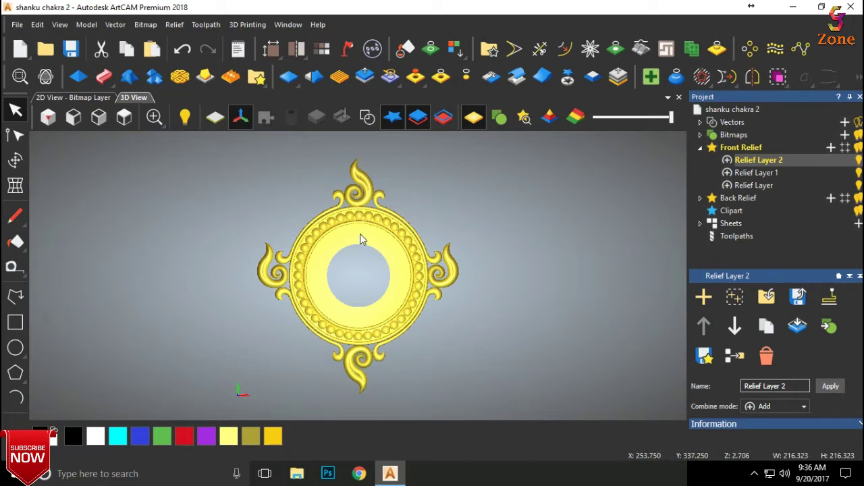
scroll(352, 293, "up", 2)
scroll(365, 274, "up", 1)
scroll(365, 274, "down", 3)
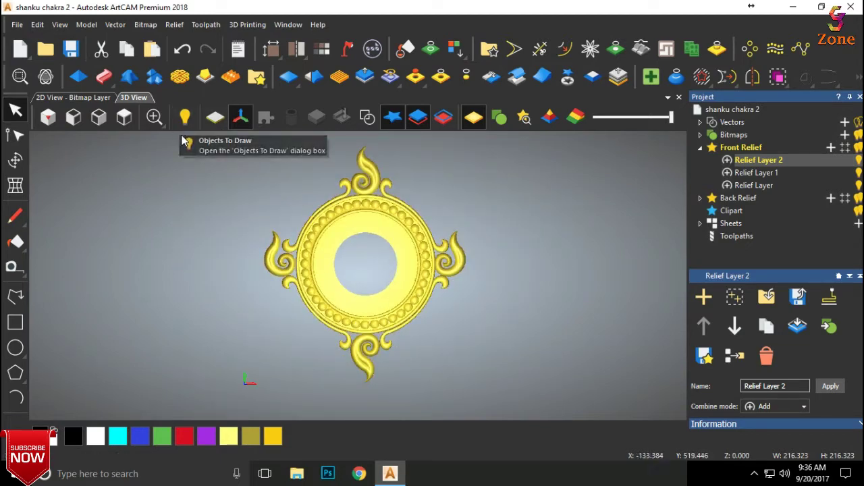
left_click(367, 117)
scroll(367, 276, "up", 3)
Show the zero plane and delete Relief Layer 2, removing the sloped disc
left_click_drag(367, 275, 405, 223)
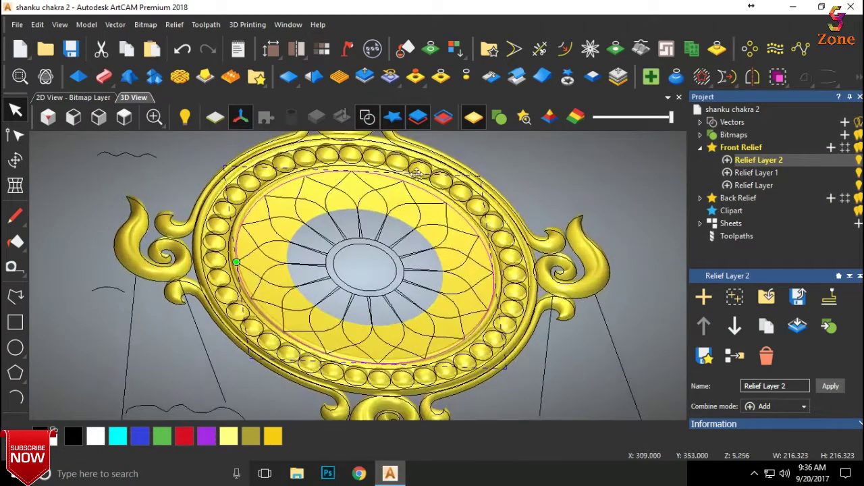
left_click(214, 117)
left_click_drag(390, 269, 380, 276)
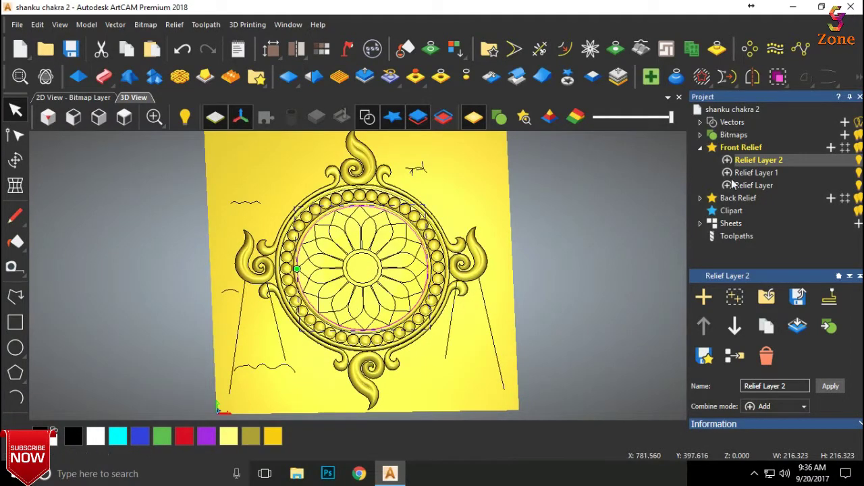
left_click(767, 356)
scroll(351, 255, "up", 2)
mouse_move(372, 251)
left_mouse_down()
mouse_move(388, 122)
mouse_move(350, 276)
left_mouse_up()
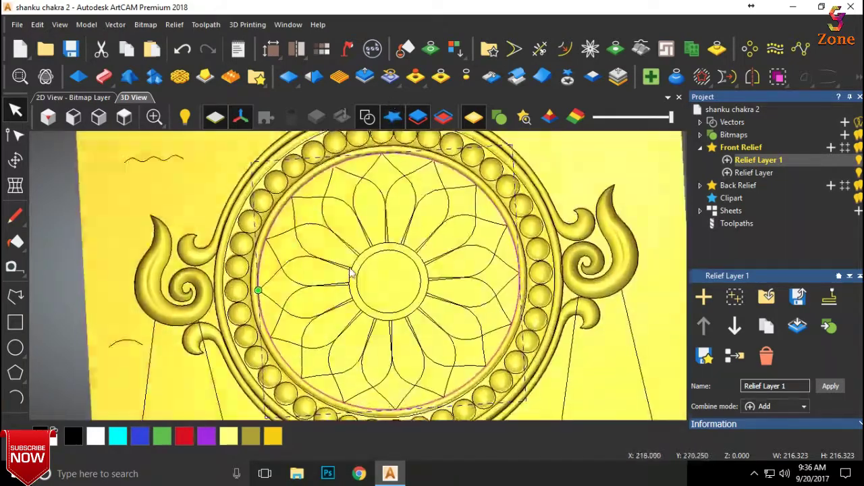
scroll(382, 228, "up", 1)
scroll(418, 216, "up", 1)
scroll(433, 206, "up", 1)
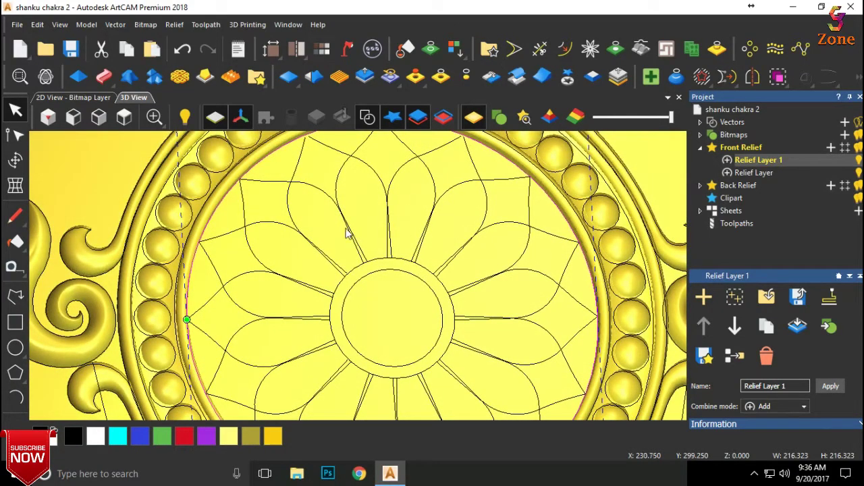
scroll(206, 263, "up", 2)
scroll(203, 265, "up", 1)
Add a new empty relief layer above Relief Layer 1 in Front Relief
mouse_move(200, 262)
left_mouse_down()
mouse_move(204, 208)
mouse_move(199, 219)
left_mouse_up()
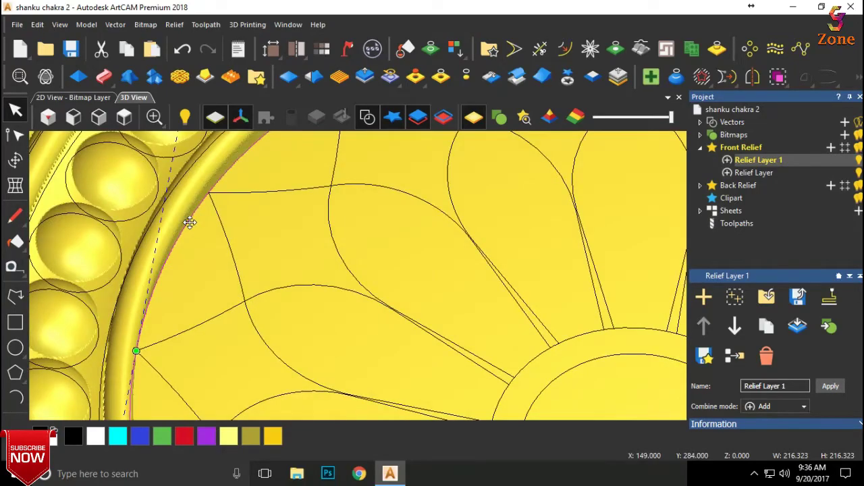
scroll(479, 309, "down", 5)
mouse_move(479, 309)
left_mouse_down()
mouse_move(507, 304)
mouse_move(559, 210)
mouse_move(512, 287)
left_mouse_up()
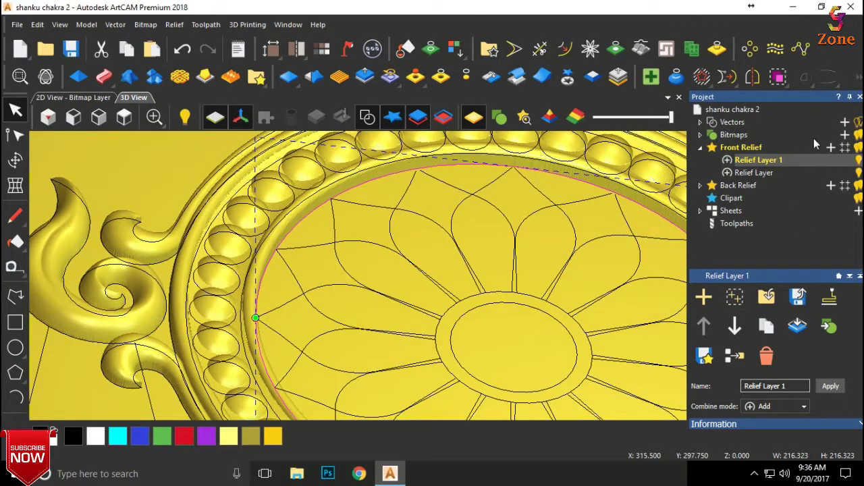
left_click(829, 148)
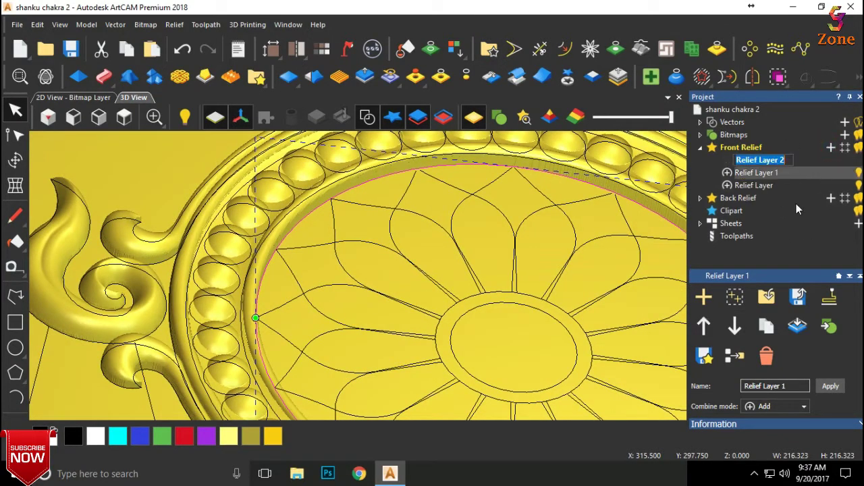
Make the new Relief Layer 2 active and open the Shape Editor on the centre vector
left_click(772, 160)
double_click(353, 214)
scroll(378, 284, "up", 2)
scroll(383, 253, "up", 2)
scroll(383, 253, "down", 1)
scroll(770, 270, "down", 3)
scroll(770, 270, "up", 2)
Set the profile angle to 5 and inspect the preview over the petals and bead ring
key("BackSpace")
key("BackSpace")
key("BackSpace")
type("5")
key("Return")
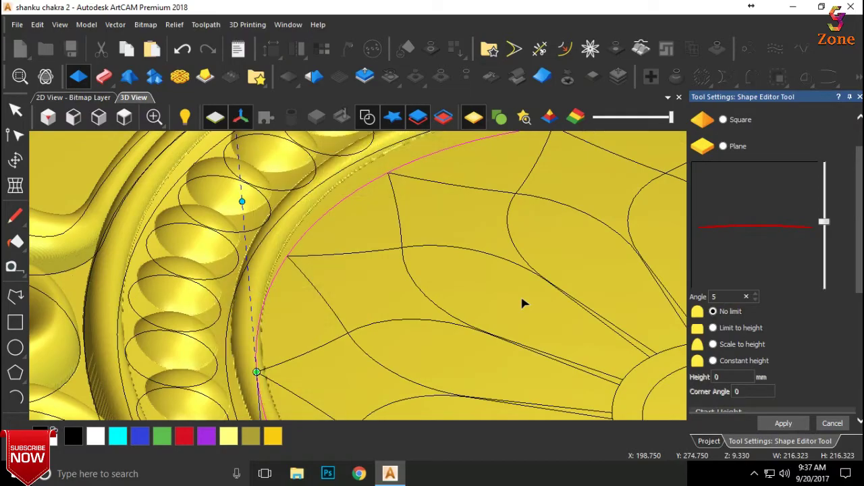
scroll(524, 303, "down", 2)
scroll(534, 328, "down", 1)
mouse_move(534, 328)
left_mouse_down()
mouse_move(595, 242)
mouse_move(540, 289)
left_mouse_up()
scroll(518, 303, "up", 1)
scroll(482, 356, "up", 1)
scroll(301, 274, "up", 1)
scroll(328, 270, "up", 2)
mouse_move(328, 270)
left_mouse_down()
mouse_move(295, 207)
mouse_move(303, 270)
left_mouse_up()
scroll(303, 270, "up", 1)
scroll(453, 248, "up", 1)
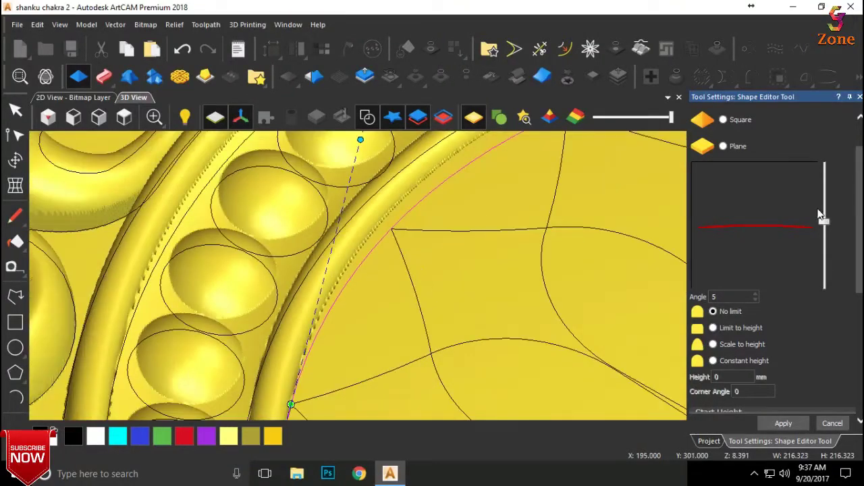
Preview an angle of -5 from a low view, then cancel without applying the shape
type("-5")
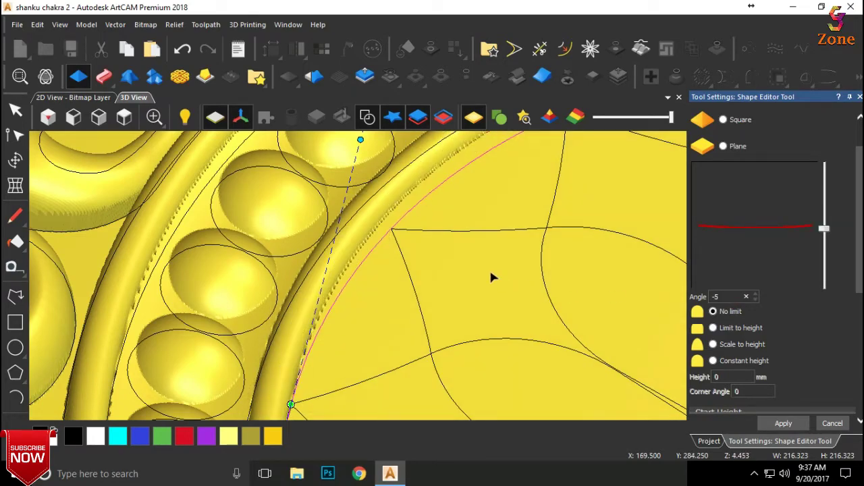
scroll(456, 268, "down", 3)
scroll(456, 268, "down", 2)
scroll(466, 271, "down", 1)
scroll(500, 277, "up", 3)
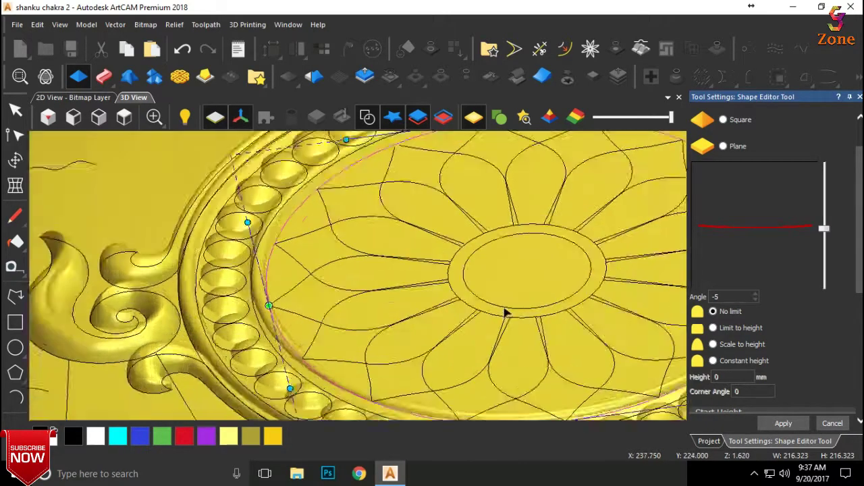
scroll(499, 270, "up", 2)
mouse_move(497, 267)
left_mouse_down()
mouse_move(599, 187)
mouse_move(600, 198)
mouse_move(525, 277)
left_mouse_up()
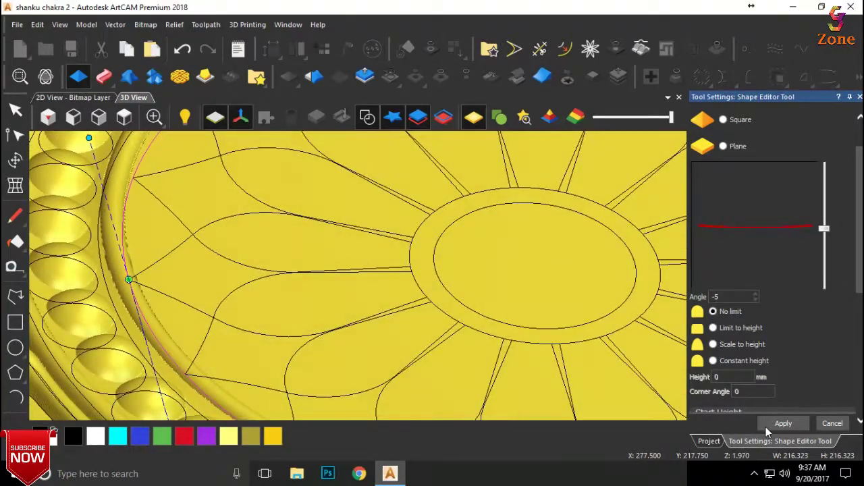
left_click(835, 423)
scroll(470, 259, "down", 5)
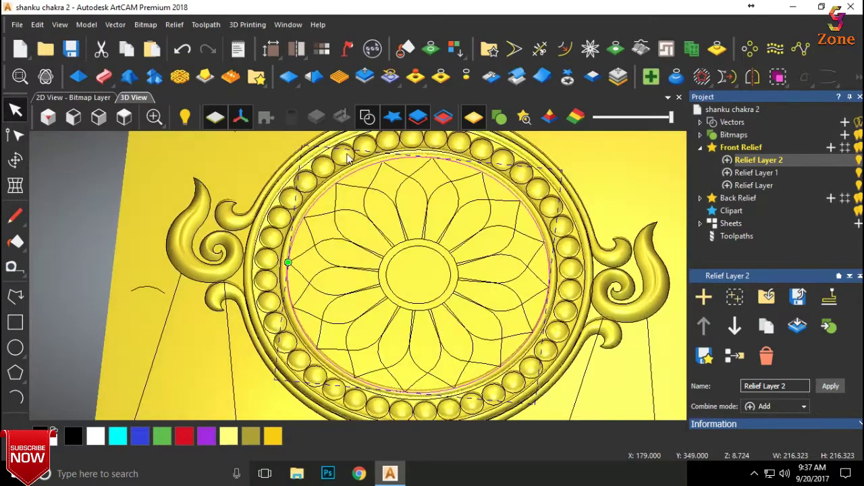
left_click(367, 117)
scroll(406, 199, "down", 5)
left_click_drag(357, 295, 450, 177)
scroll(363, 301, "up", 5)
mouse_move(366, 307)
left_mouse_down()
mouse_move(370, 317)
mouse_move(250, 253)
left_mouse_up()
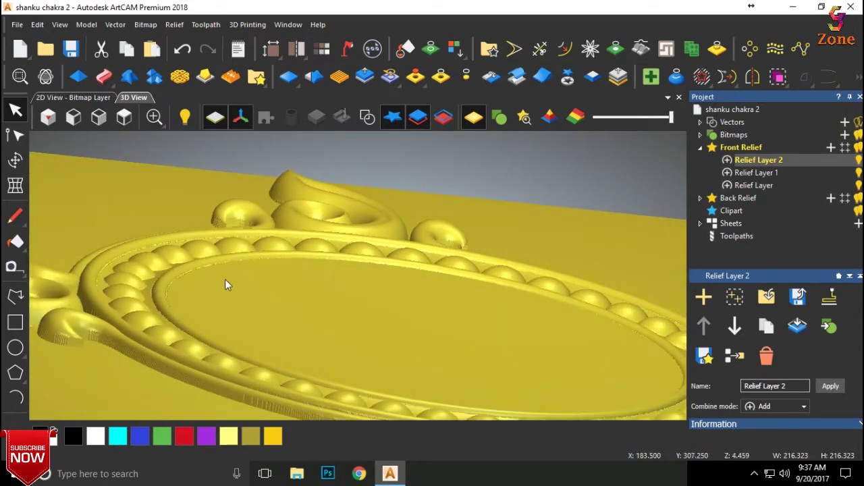
scroll(585, 335, "down", 5)
scroll(405, 386, "up", 5)
mouse_move(470, 286)
left_mouse_down()
mouse_move(406, 386)
mouse_move(338, 314)
left_mouse_up()
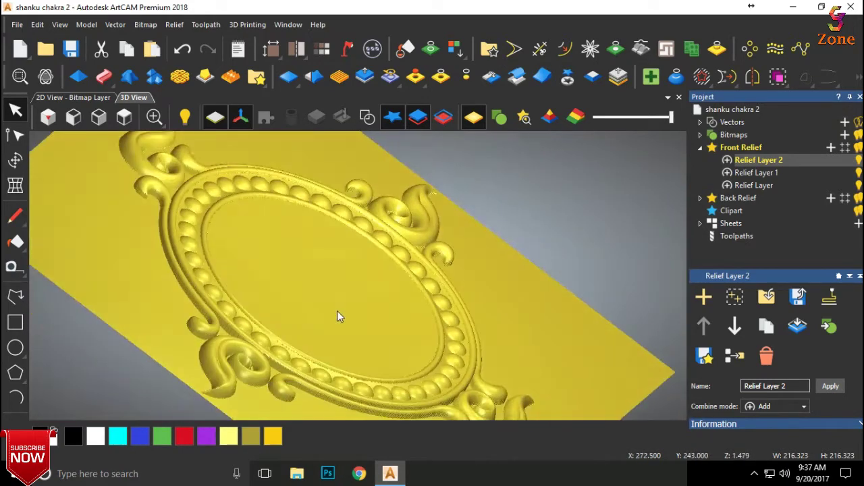
left_click(125, 117)
scroll(350, 241, "up", 3)
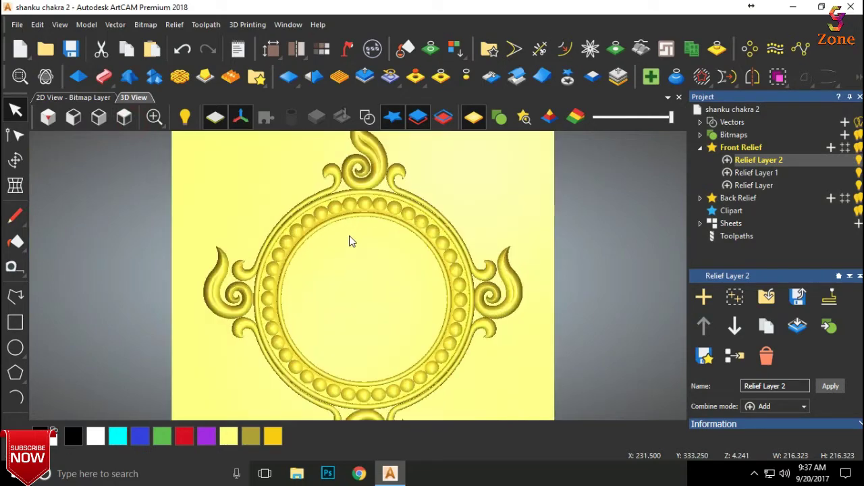
left_click(368, 117)
scroll(331, 248, "up", 3)
scroll(337, 250, "up", 2)
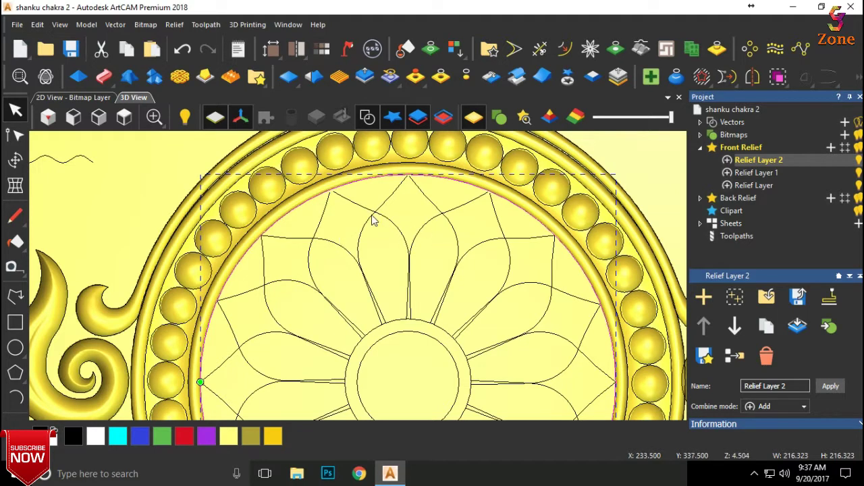
Select the top petal's two curves and preview a Two Rail Sweep with the wavy cross section
left_click(337, 223)
left_click(322, 218)
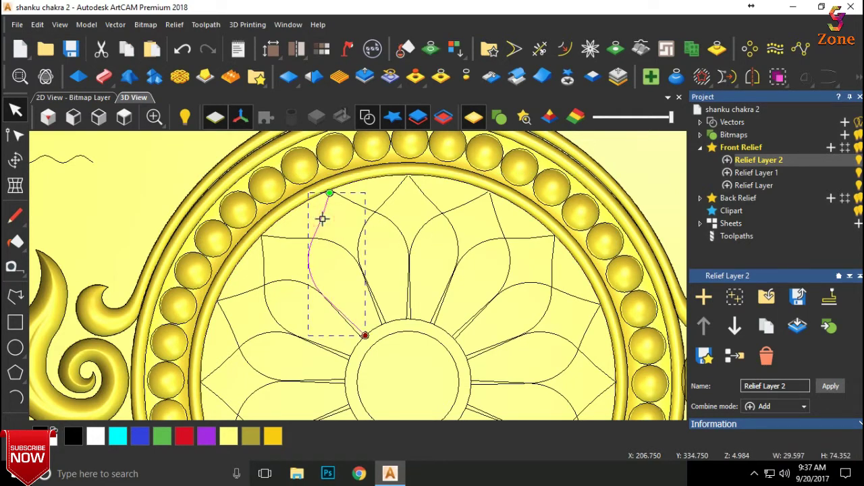
left_click(352, 207, "shift")
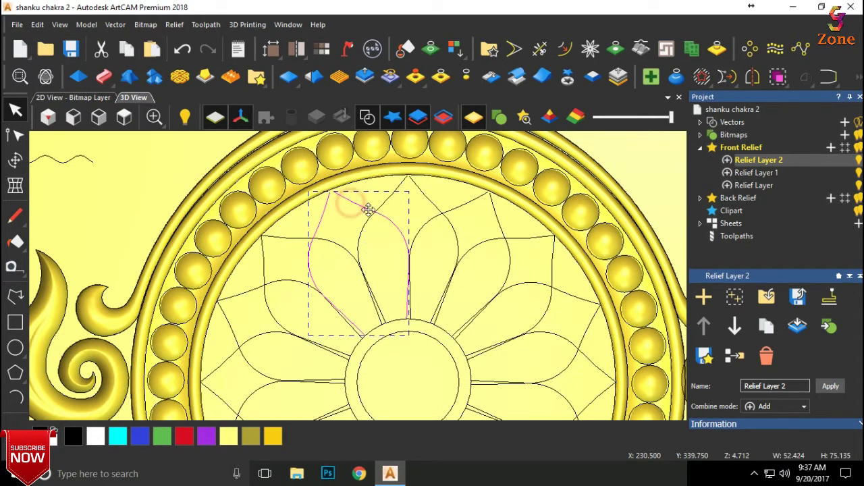
left_click(103, 76)
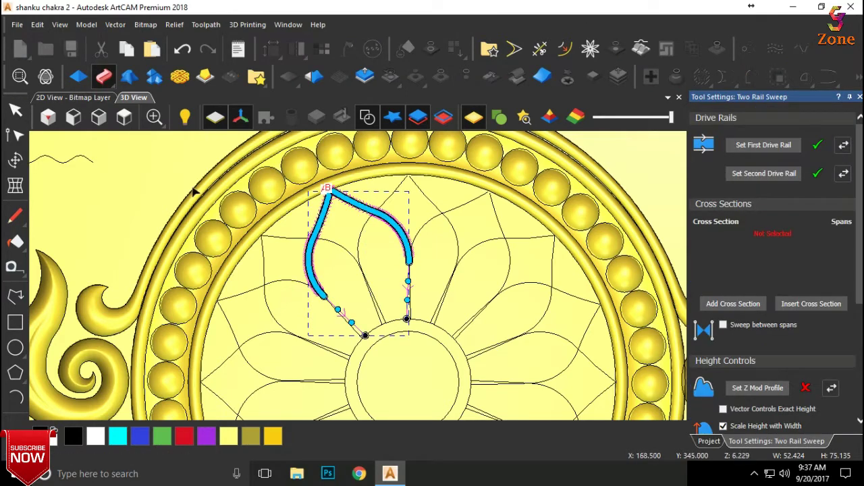
left_click(84, 161)
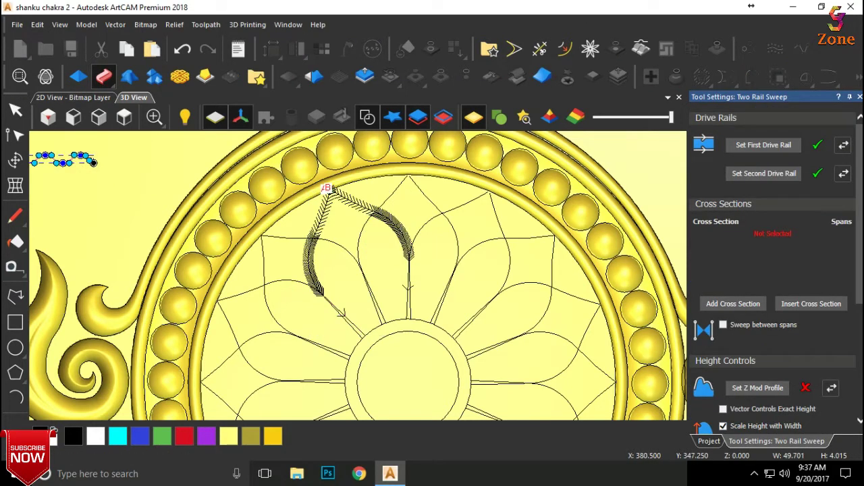
left_click(734, 306)
mouse_move(340, 245)
left_mouse_down()
mouse_move(392, 299)
mouse_move(540, 234)
mouse_move(594, 166)
left_mouse_up()
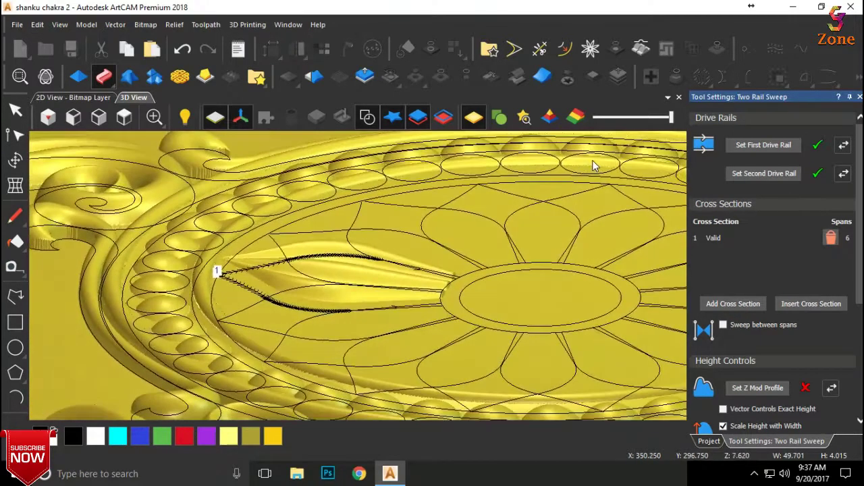
left_click_drag(331, 294, 379, 279)
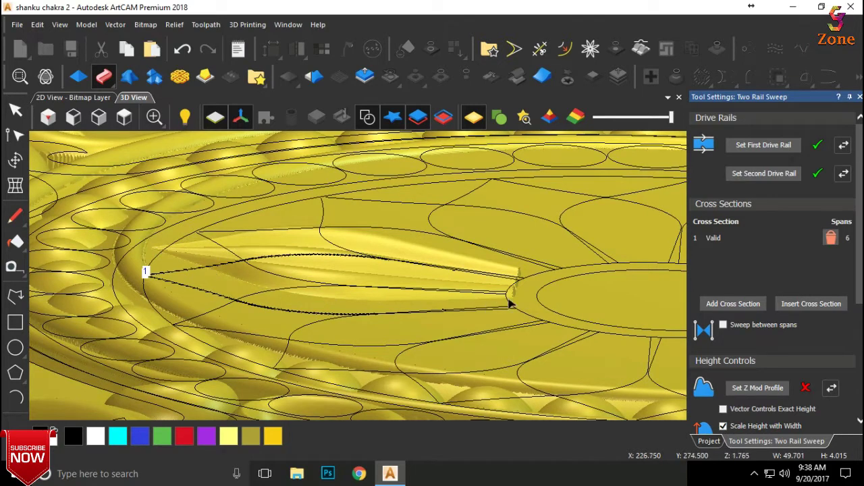
Set the sweep's start height to 2 mm and apply it to Relief Layer 2
scroll(724, 337, "down", 3)
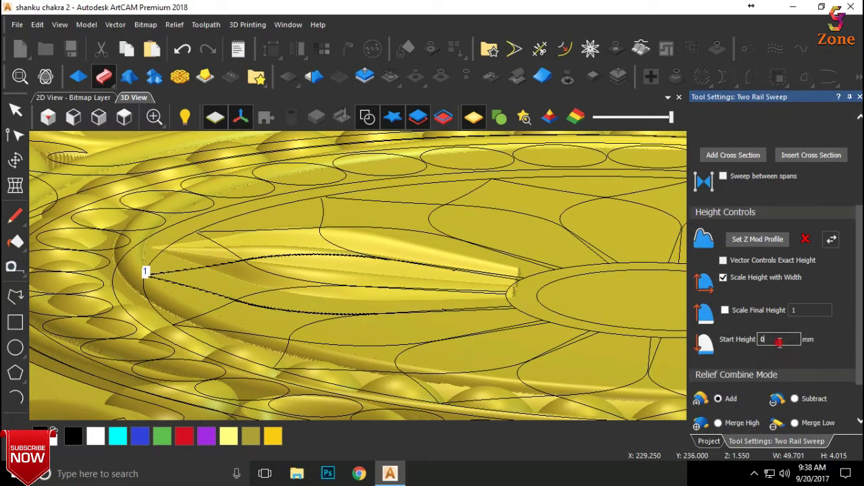
type("2")
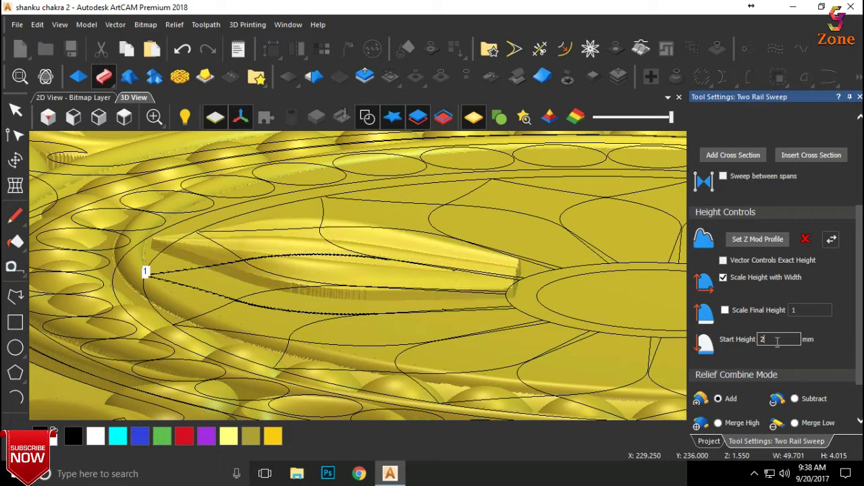
scroll(444, 299, "down", 5)
mouse_move(436, 305)
left_mouse_down()
mouse_move(422, 307)
mouse_move(426, 283)
mouse_move(364, 342)
left_mouse_up()
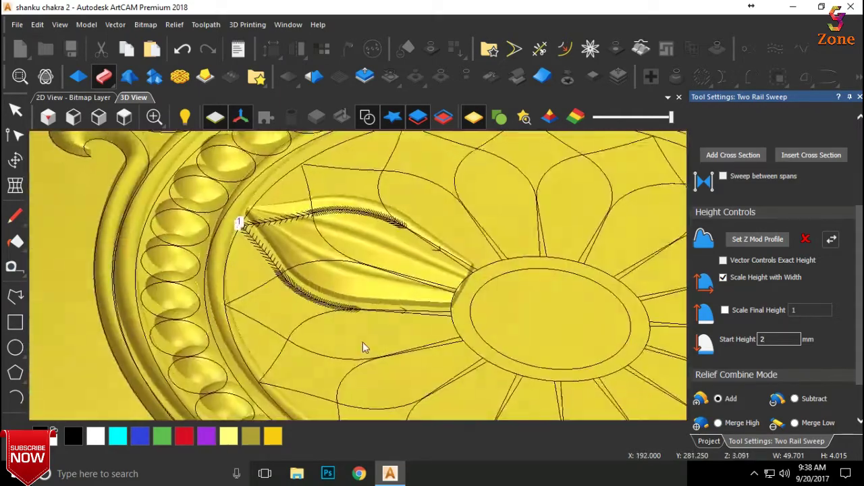
scroll(617, 330, "down", 5)
mouse_move(559, 315)
left_mouse_down()
mouse_move(421, 303)
mouse_move(565, 320)
left_mouse_up()
scroll(763, 351, "down", 2)
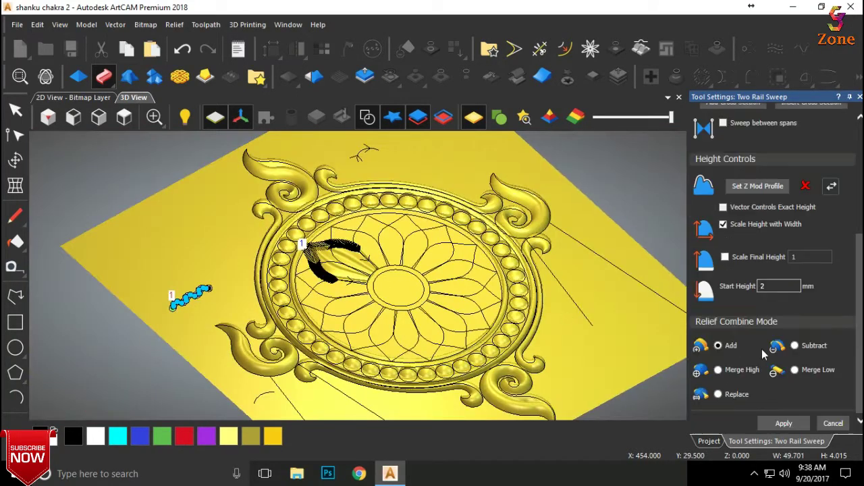
left_click(783, 423)
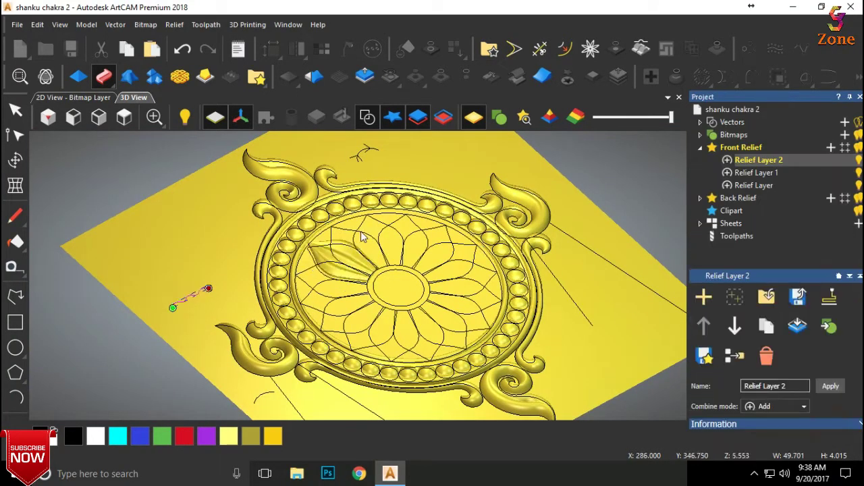
From the top view, toggle Relief Layer 2 off and on, then undo the petal sweep
left_click(124, 118)
scroll(344, 236, "up", 5)
scroll(363, 230, "up", 3)
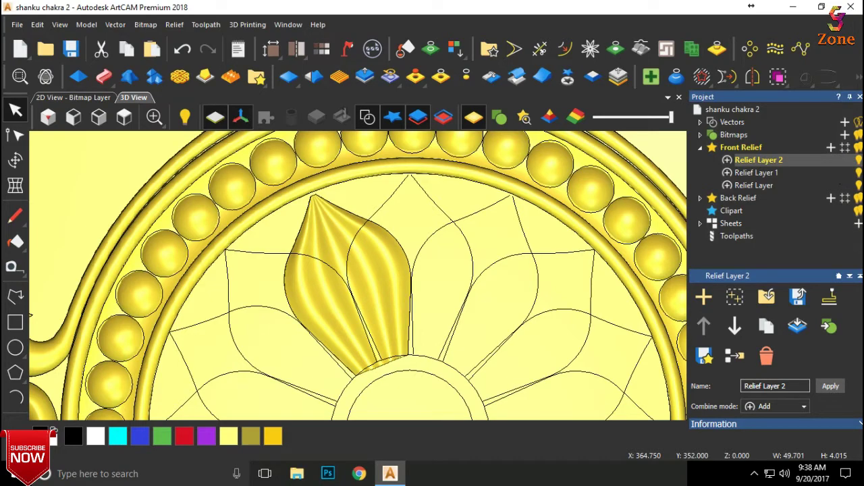
left_click(859, 160)
left_click(859, 160)
key("ctrl+z")
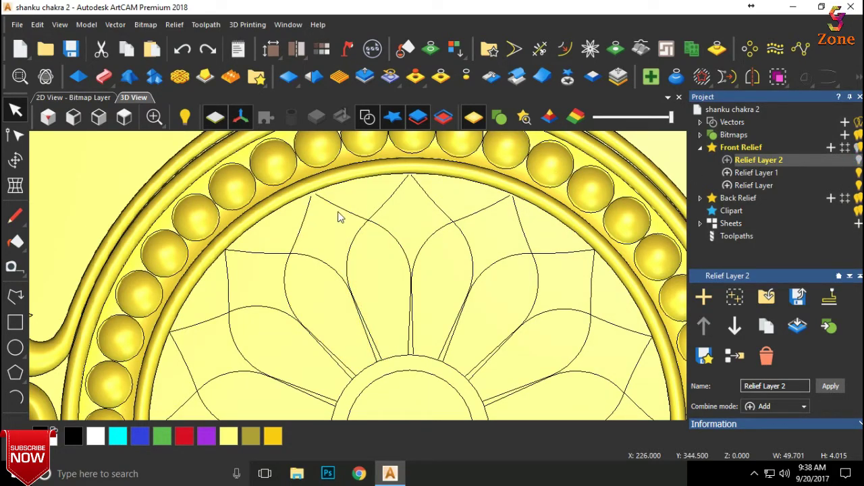
Add Relief Layer 3 to Front Relief, make it active, and select the top petal's outline
scroll(340, 216, "down", 5)
scroll(375, 263, "up", 3)
left_click(579, 204)
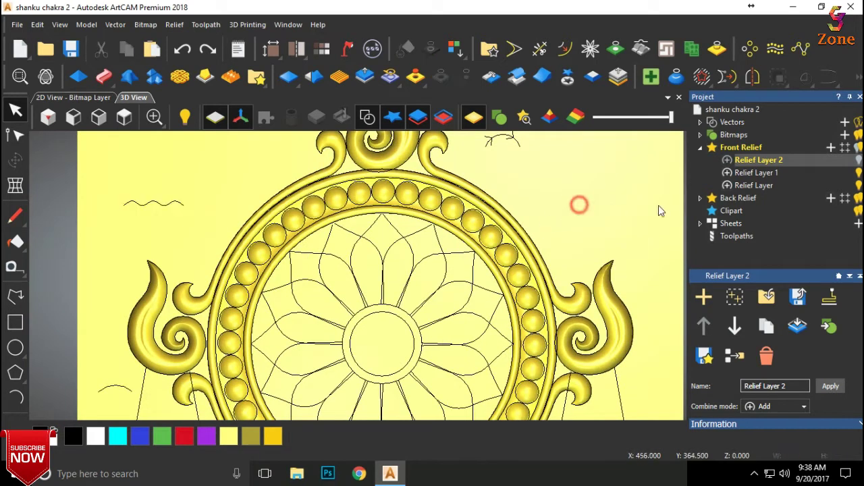
left_click(831, 147)
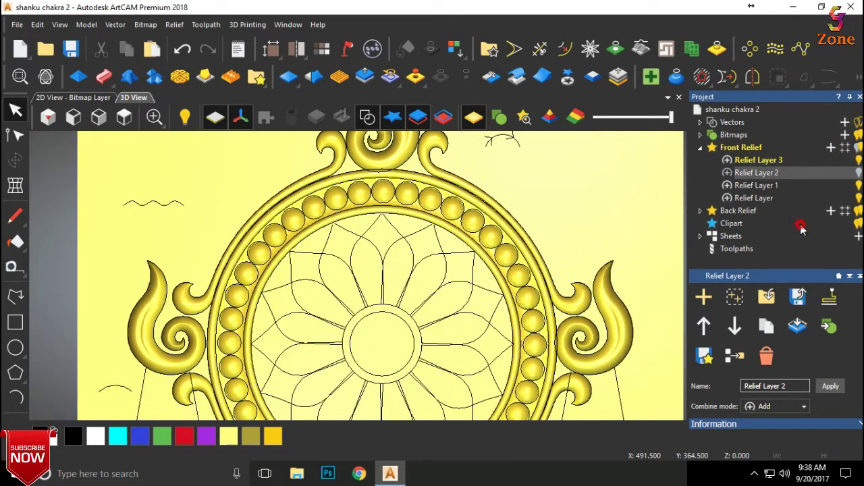
left_click(762, 159)
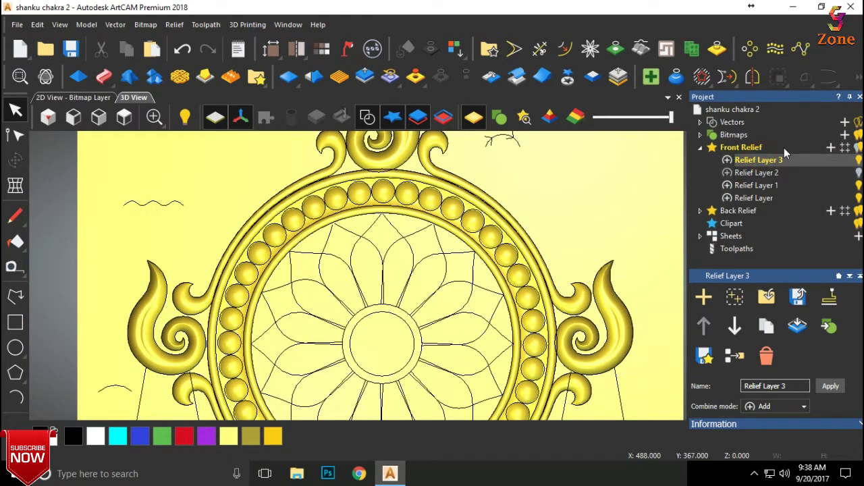
left_click(330, 239)
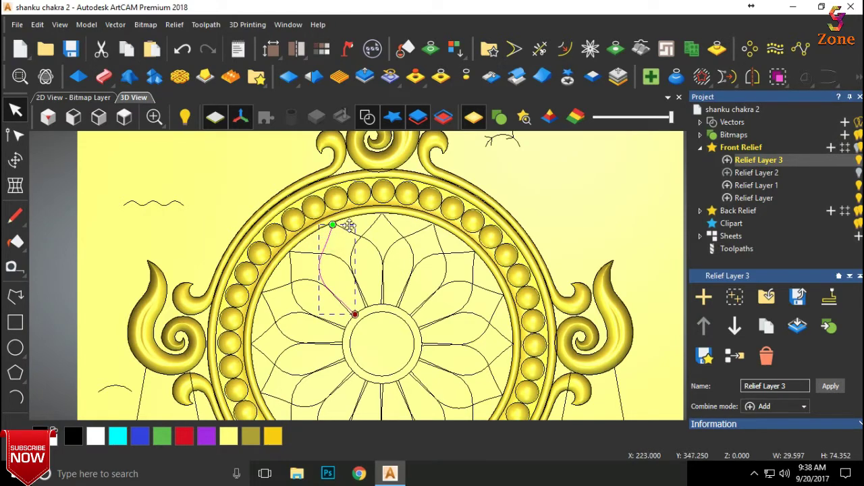
Preview a Two Rail Sweep of the top petal with the wavy vector as cross section
left_click(78, 76)
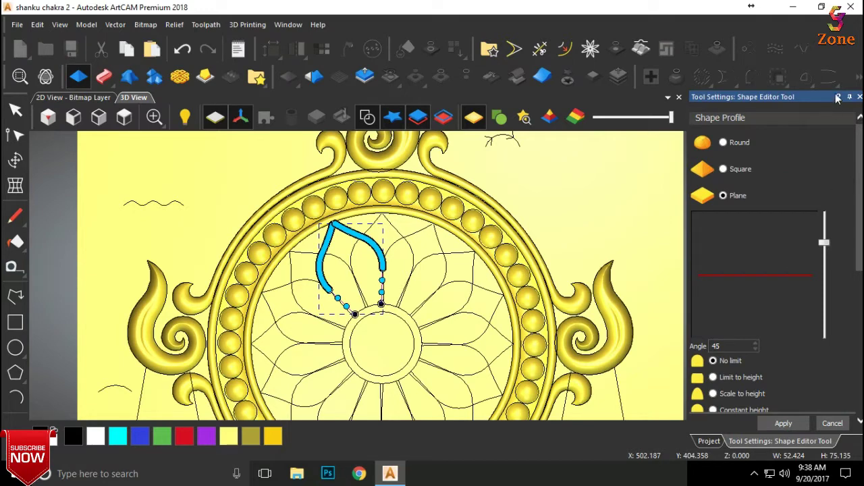
left_click(859, 99)
left_click(103, 76)
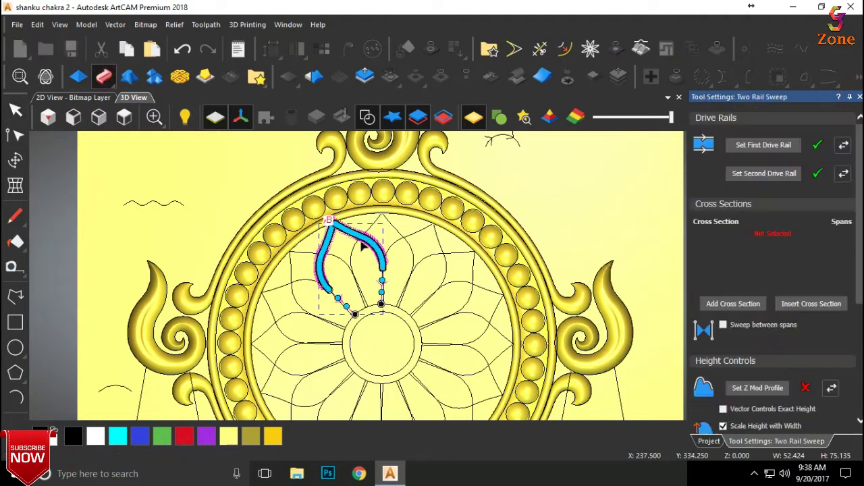
left_click(157, 205)
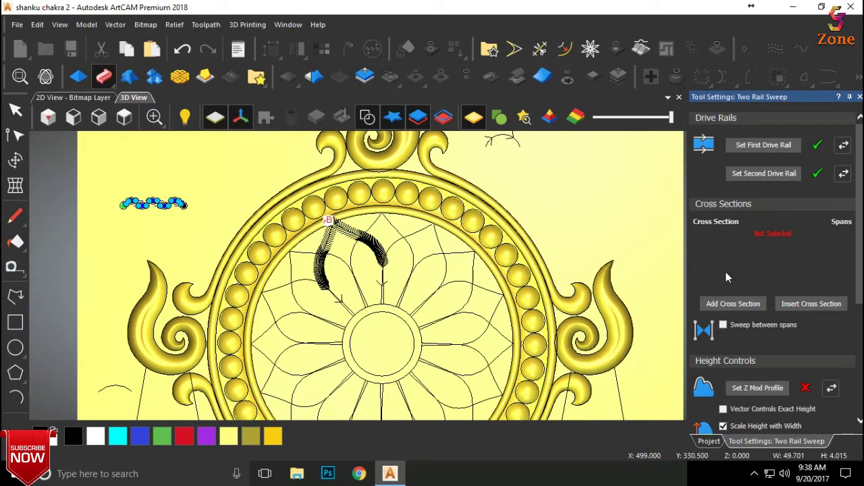
left_click(720, 304)
scroll(347, 270, "up", 3)
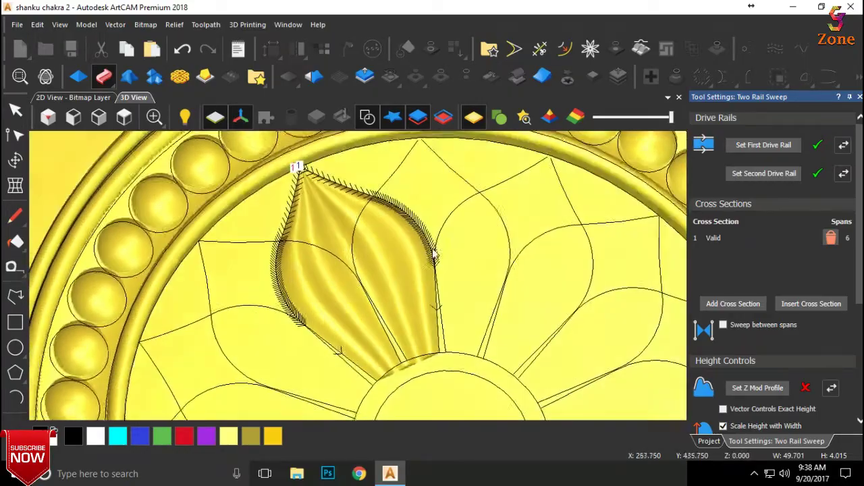
scroll(463, 168, "down", 3)
left_click_drag(463, 162, 464, 158)
scroll(424, 244, "up", 3)
mouse_move(425, 244)
left_mouse_down()
mouse_move(413, 280)
mouse_move(416, 321)
left_mouse_up()
scroll(822, 372, "down", 5)
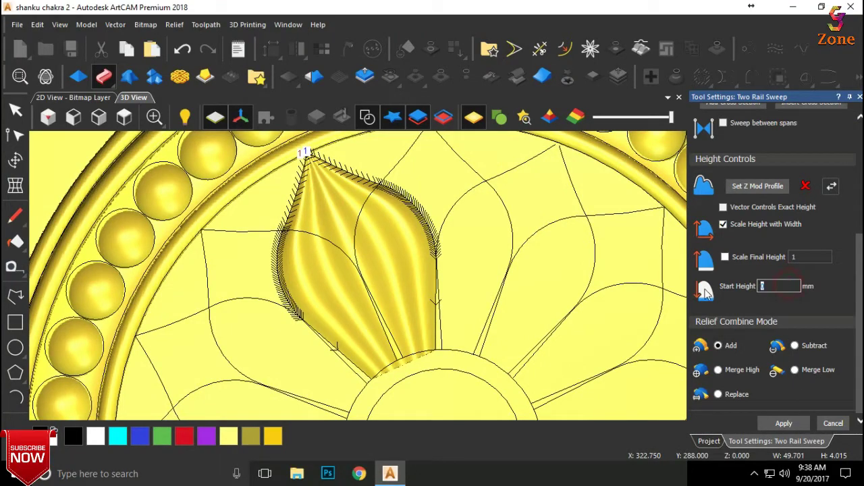
Inspect the petal sweep preview from low and high angles, then close Two Rail Sweep without applying
scroll(339, 315, "up", 2)
mouse_move(339, 315)
left_mouse_down()
mouse_move(540, 241)
mouse_move(577, 176)
left_mouse_up()
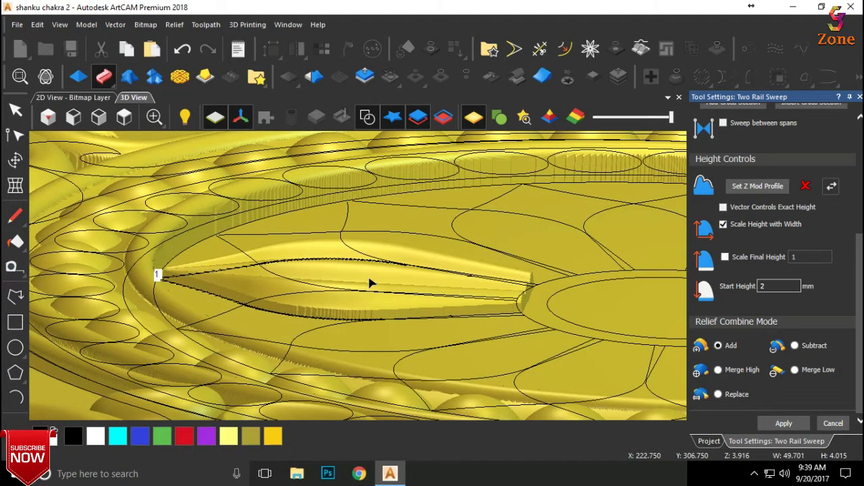
scroll(743, 302, "up", 3)
scroll(755, 302, "up", 1)
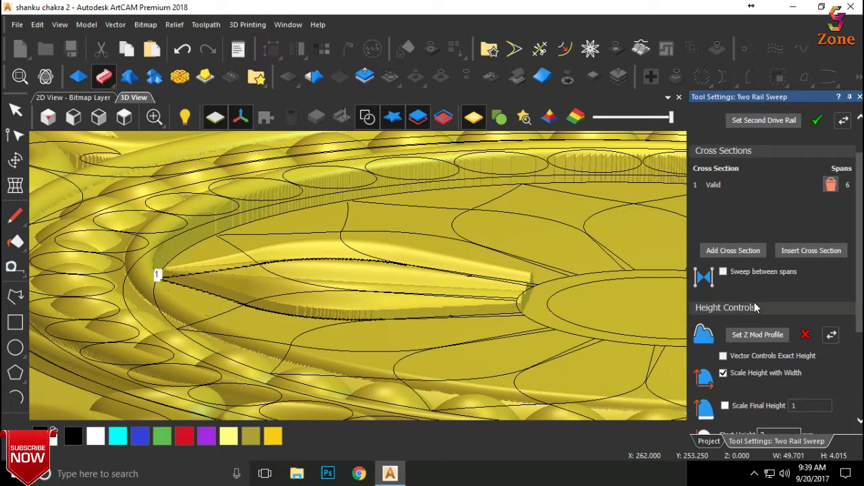
mouse_move(452, 299)
left_mouse_down()
mouse_move(463, 295)
mouse_move(463, 320)
mouse_move(391, 313)
left_mouse_up()
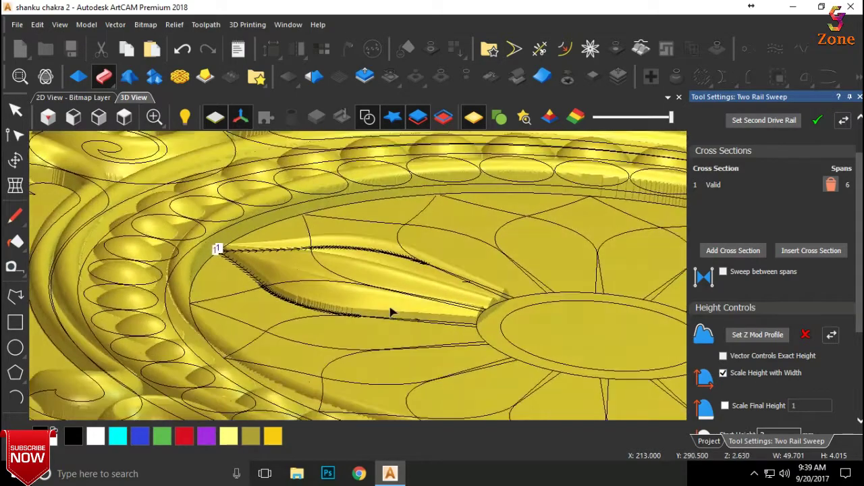
left_click(859, 97)
Turn Relief Layer 2's petal relief back on, checking it hidden and shown
left_click(764, 174)
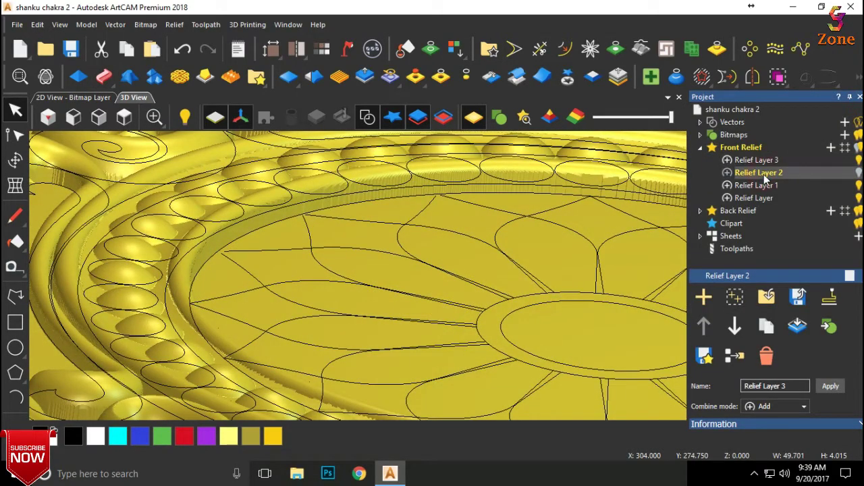
left_click(856, 173)
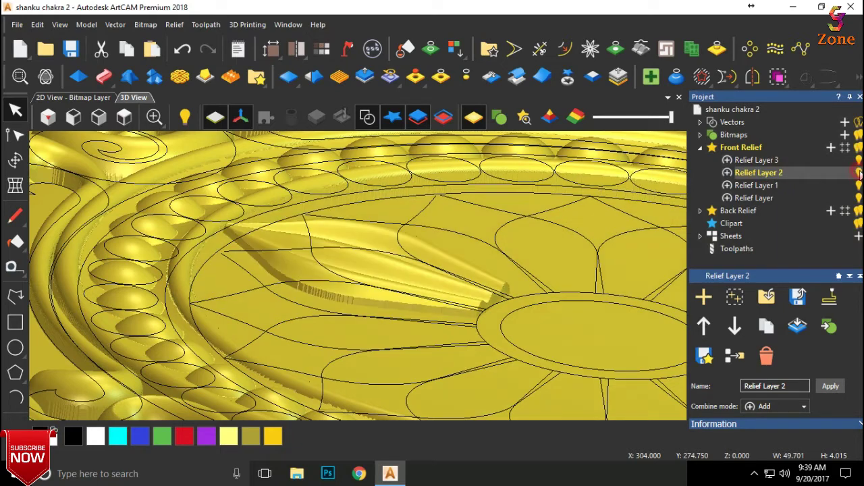
left_click(772, 160)
mouse_move(424, 255)
left_mouse_down()
mouse_move(419, 304)
mouse_move(457, 256)
mouse_move(473, 254)
left_mouse_up()
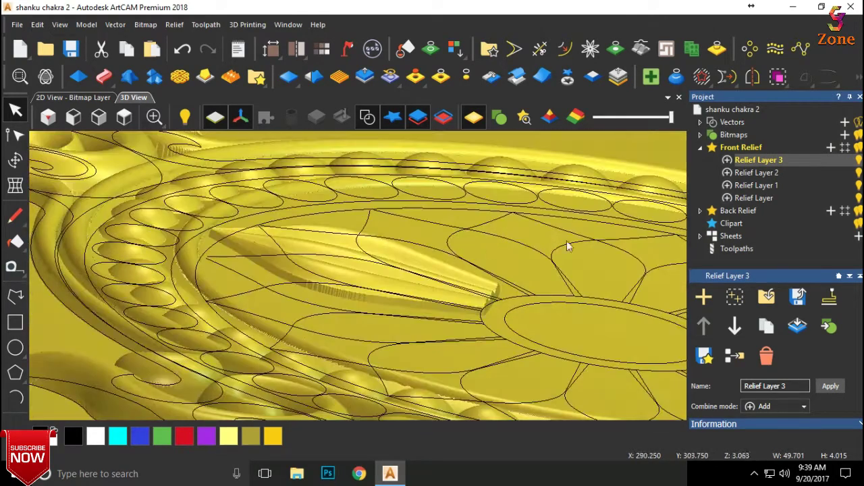
left_click(858, 173)
left_click(858, 173)
Toggle Relief Layers 1 and 2 off and on to compare, then select Relief Layer 3 and zoom out
left_click(772, 173)
left_click(858, 173)
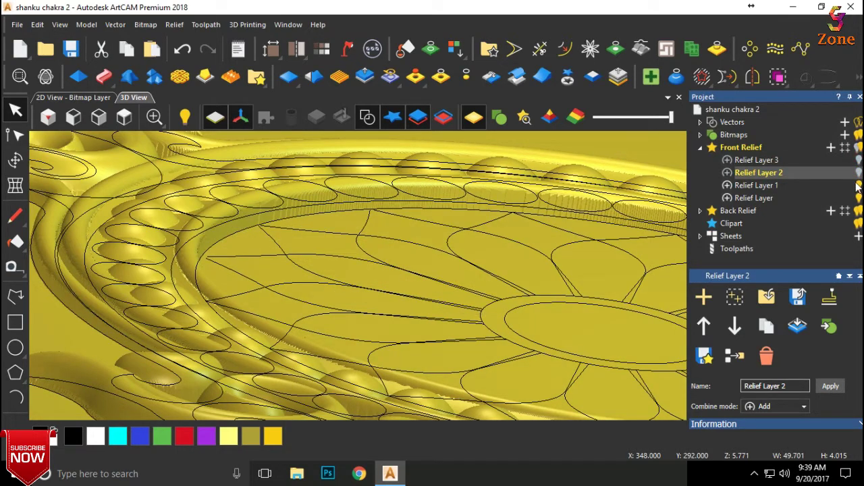
left_click(858, 186)
left_click(858, 186)
left_click(858, 172)
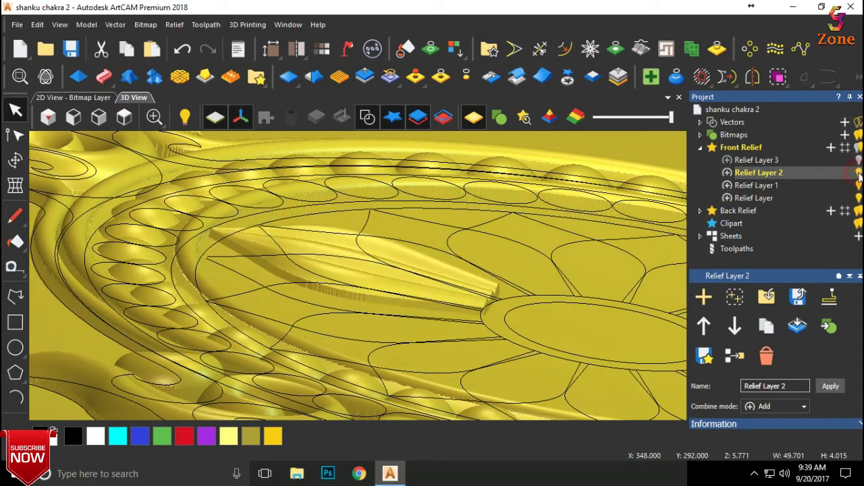
left_click(798, 162)
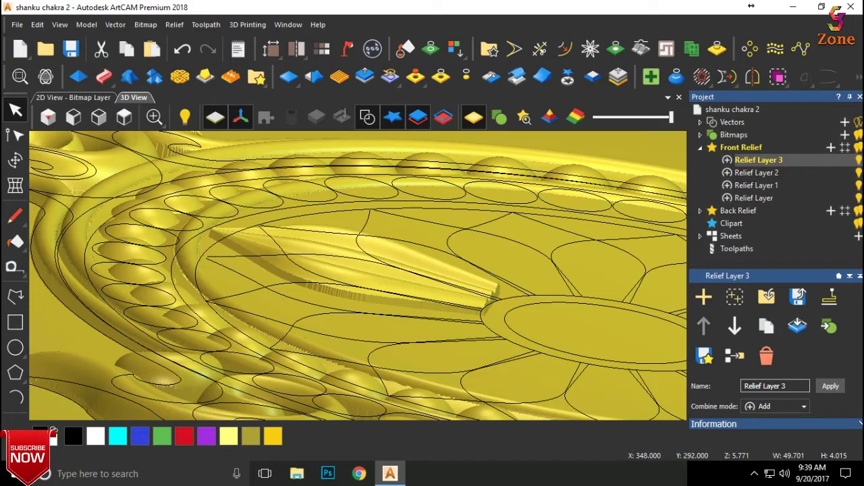
scroll(353, 366, "down", 5)
mouse_move(354, 366)
left_mouse_down()
mouse_move(330, 282)
mouse_move(333, 189)
mouse_move(392, 245)
left_mouse_up()
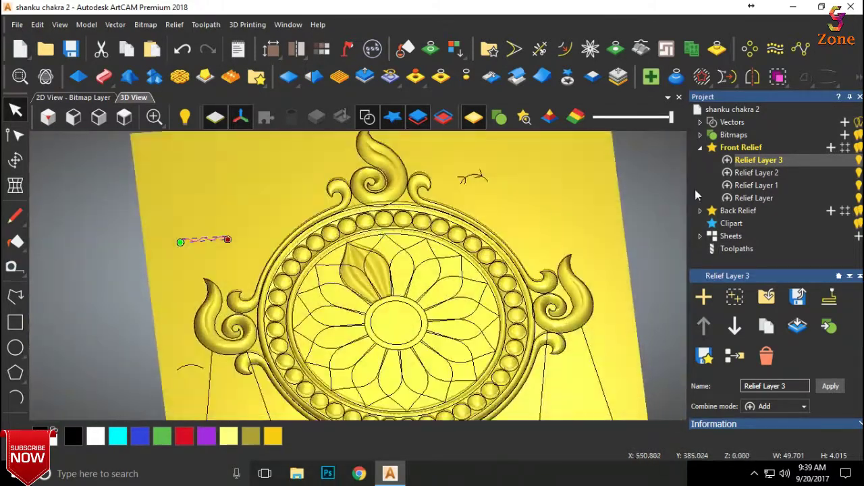
Orbit close to the lotus, toggle the petal relief layer, and return to a top-down view
scroll(353, 282, "up", 5)
mouse_move(353, 282)
left_mouse_down()
mouse_move(513, 219)
mouse_move(504, 249)
left_mouse_up()
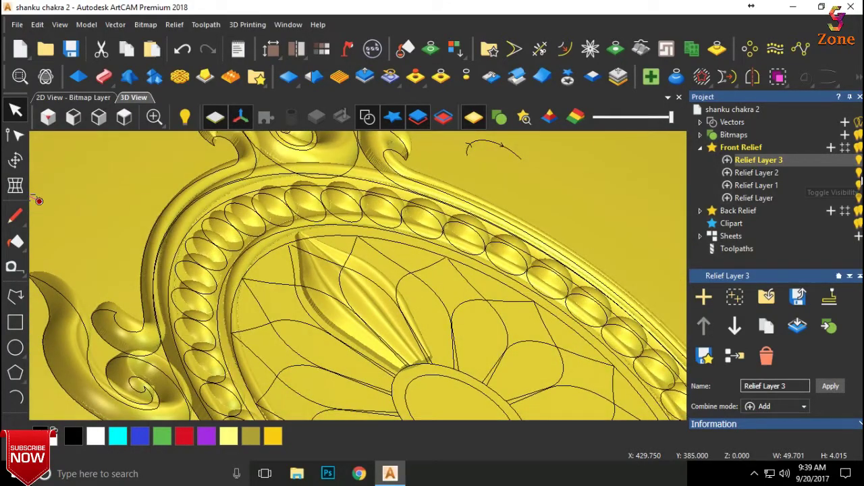
left_click(858, 172)
left_click(858, 174)
key("1")
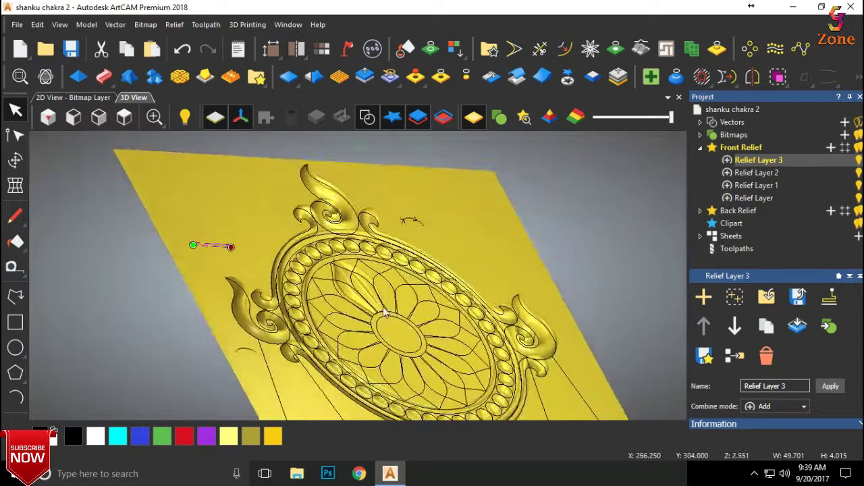
Undo and redo the petal relief several times with Ctrl+Z and Ctrl+Y to compare
key("ctrl+z")
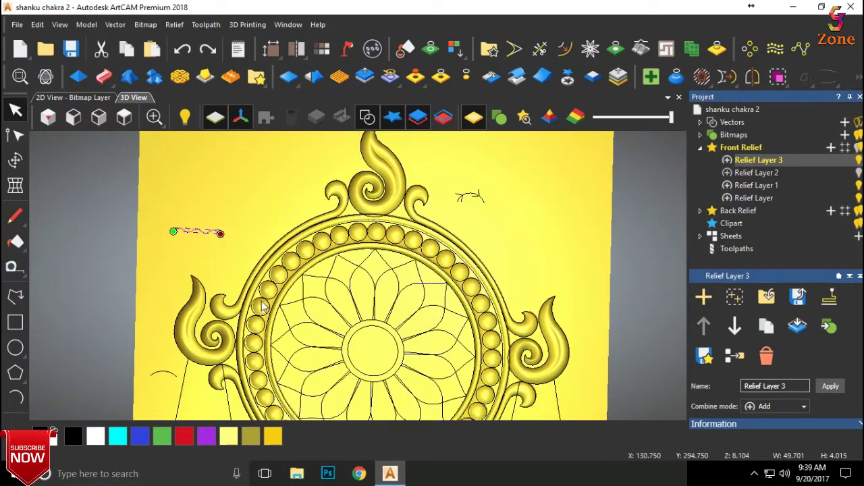
scroll(267, 265, "up", 2)
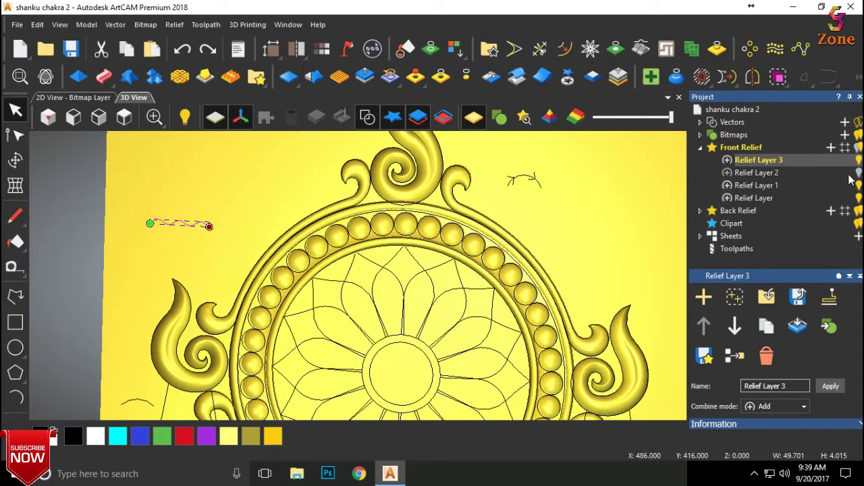
key("ctrl+y")
scroll(376, 298, "up", 3)
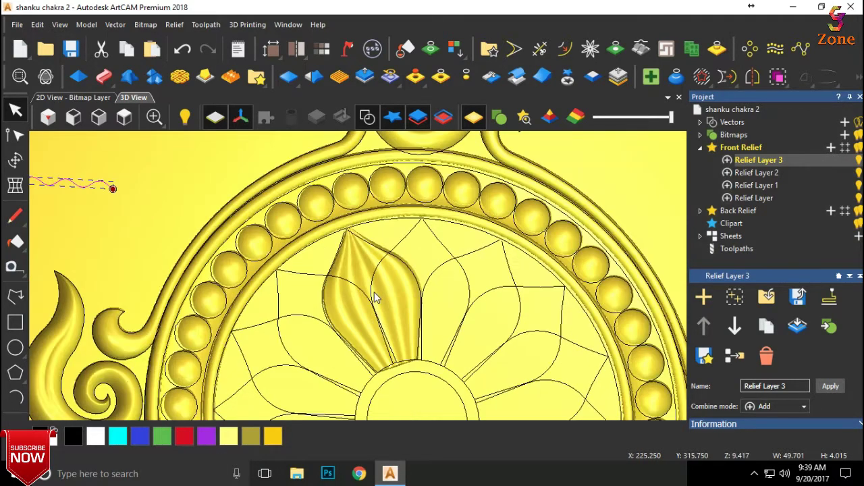
key("ctrl+z")
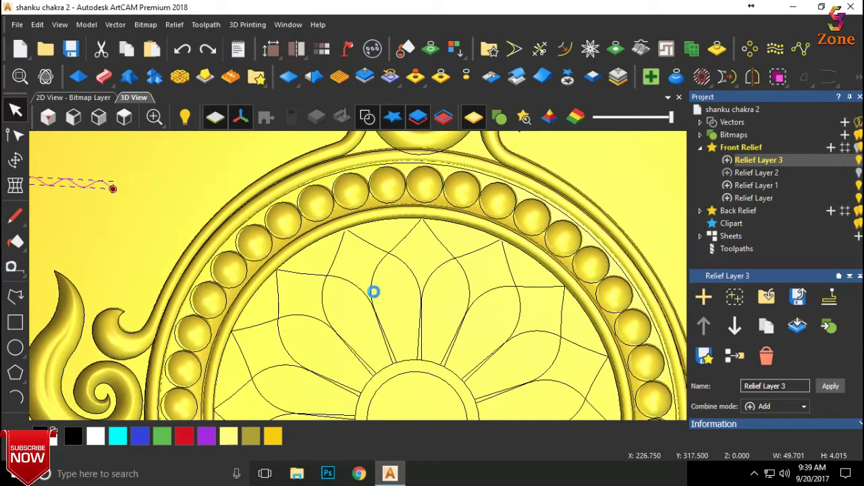
key("ctrl+y")
key("ctrl+z")
key("ctrl+z")
key("ctrl+y")
Tilt the plate to a near-frontal view and hide the flower vector outlines
mouse_move(358, 293)
left_mouse_down()
mouse_move(398, 224)
mouse_move(433, 198)
left_mouse_up()
scroll(432, 198, "down", 3)
scroll(396, 223, "down", 3)
left_click_drag(396, 222, 341, 281)
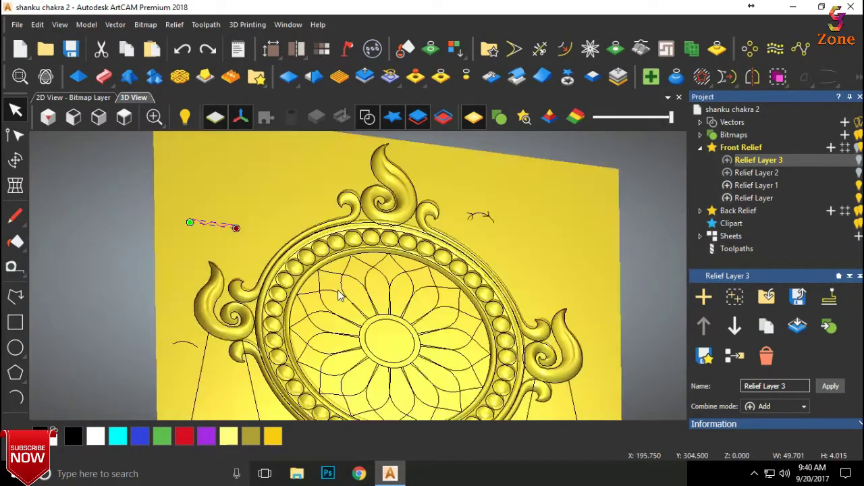
left_click(267, 209)
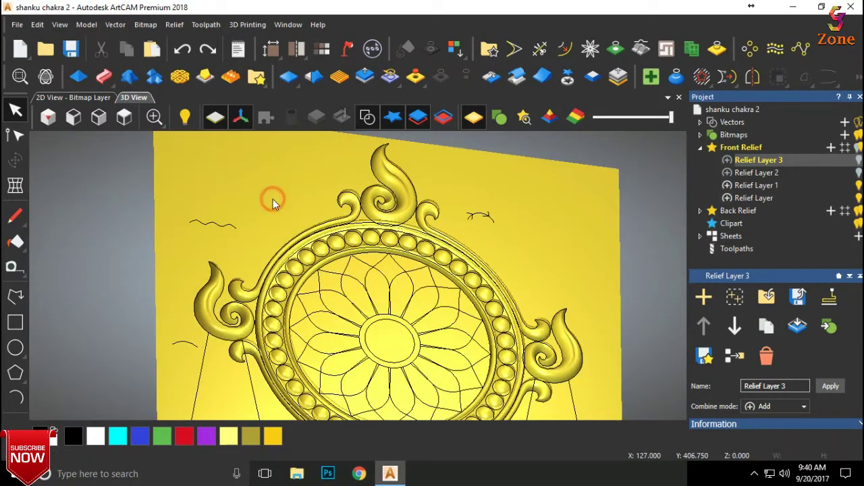
scroll(311, 165, "down", 3)
left_click(369, 116)
Rotate the relief to a new angle and save the model with Ctrl+S
scroll(375, 270, "up", 5)
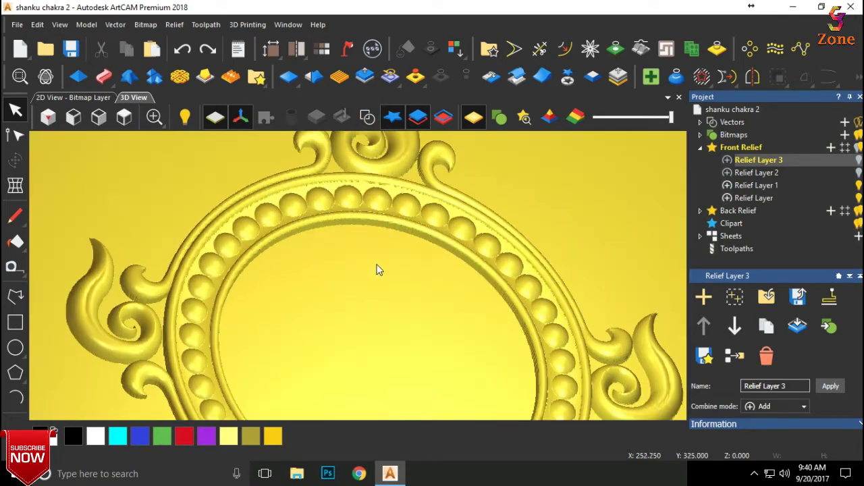
scroll(350, 334, "down", 1)
scroll(350, 333, "down", 2)
left_click_drag(430, 291, 314, 260)
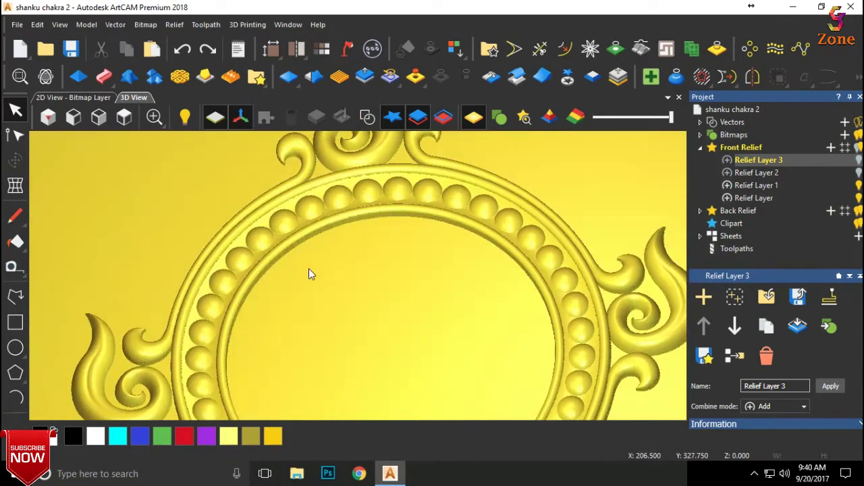
key("ctrl+s")
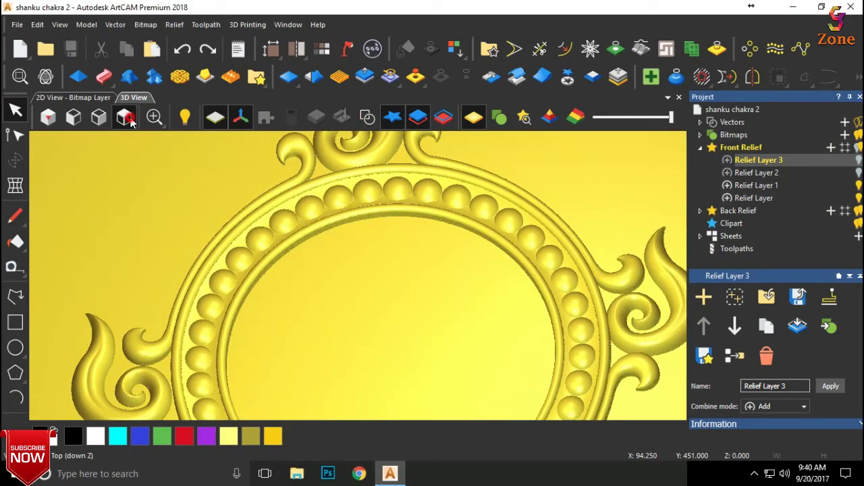
Return to the flat top view, redisplay the flower vector outlines, and select the inner ring circle
left_click(129, 118)
scroll(349, 274, "up", 4)
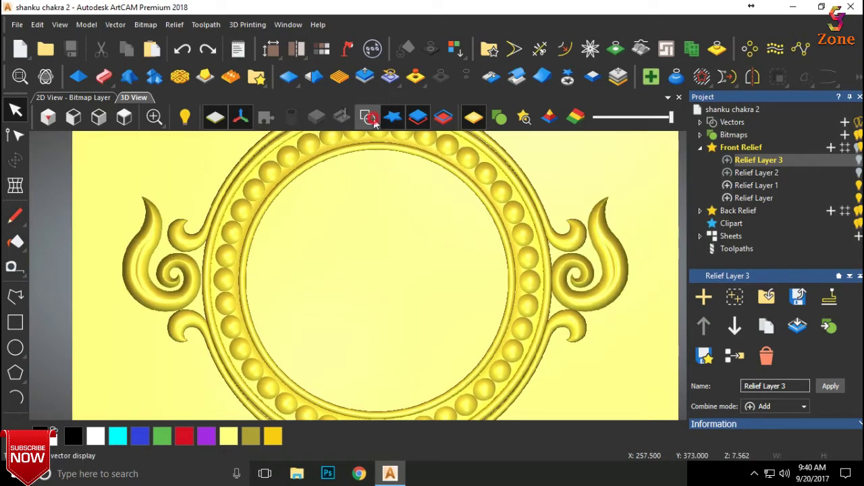
left_click(373, 120)
scroll(290, 221, "up", 3)
left_click(223, 225)
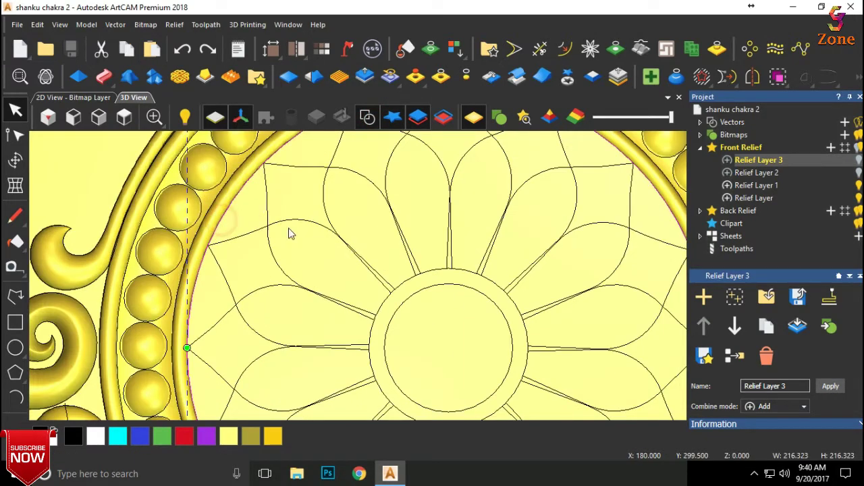
Toggle Relief Layer 2 and Relief Layer 1 visibility on and off to compare layers
left_click(757, 173)
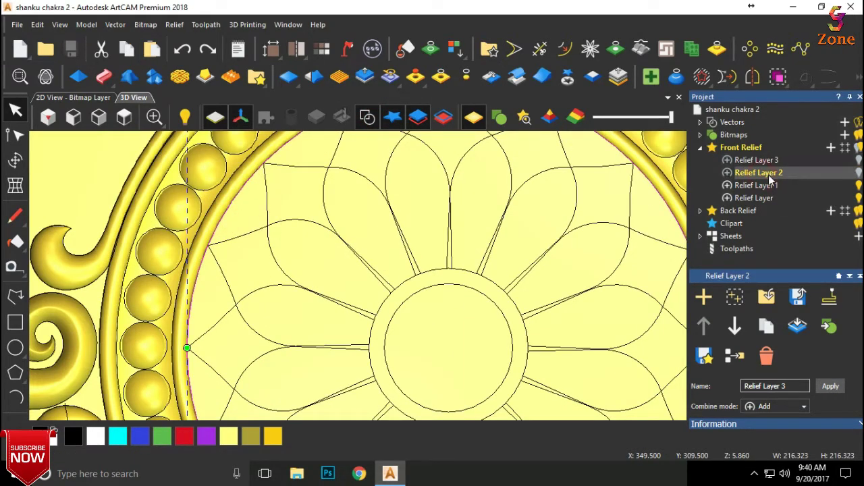
left_click(858, 173)
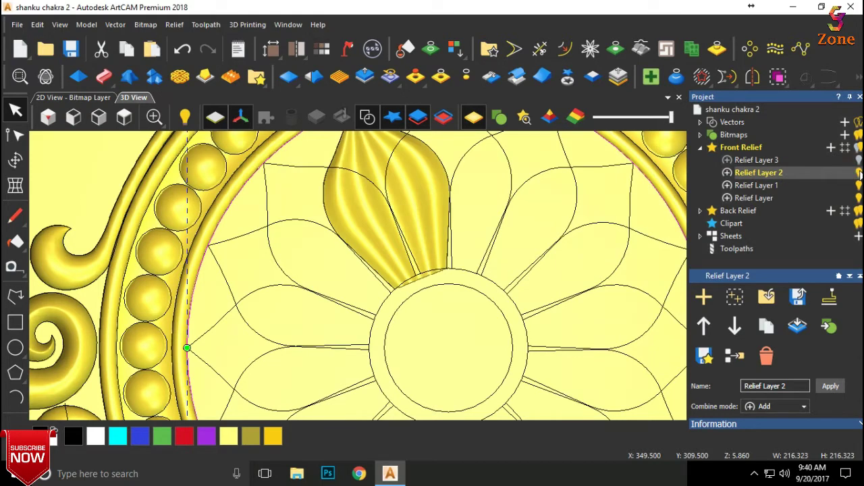
scroll(447, 245, "down", 3)
scroll(388, 233, "up", 2)
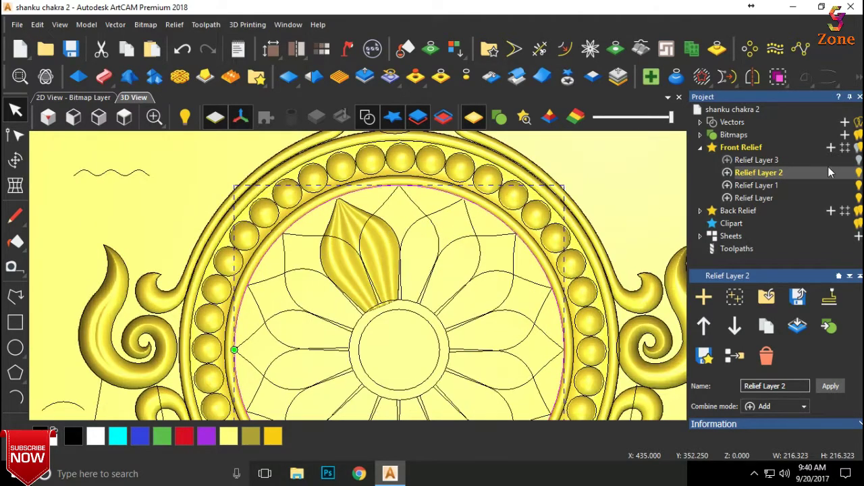
left_click(823, 198)
left_click(859, 188)
left_click(859, 188)
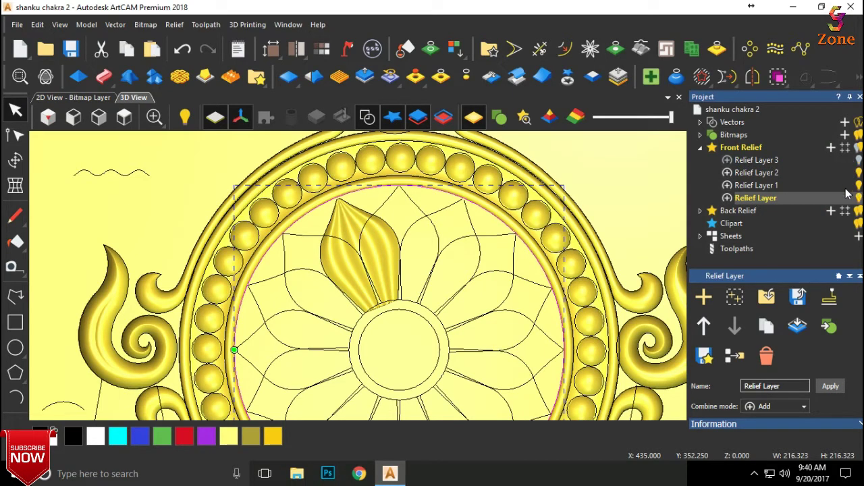
left_click(859, 172)
left_click(859, 173)
Select Relief Layer 2 and open the Shape Editor for the centre circle
left_click(767, 174)
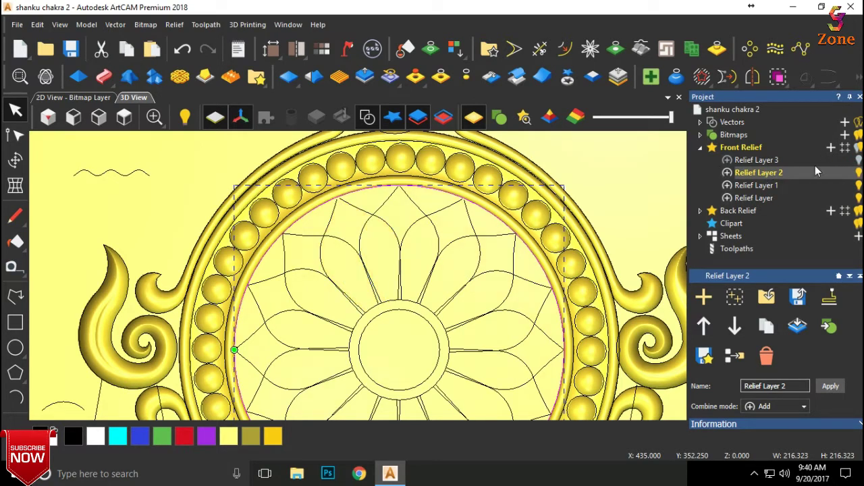
left_click(766, 162)
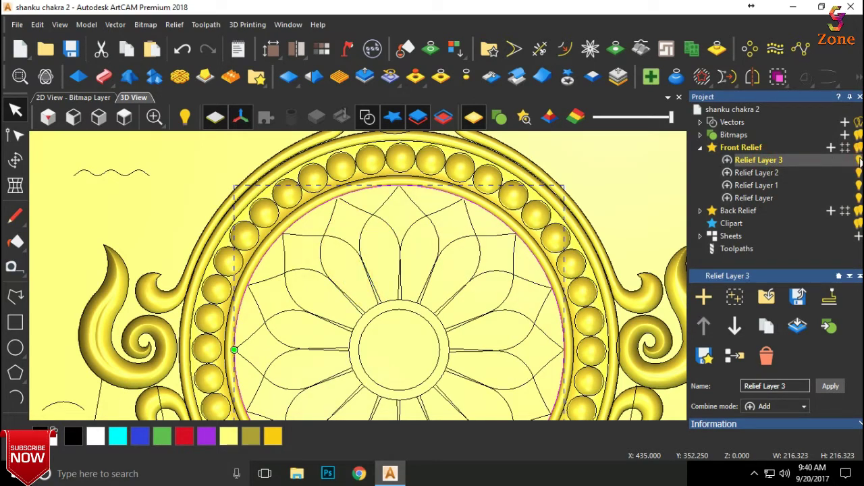
left_click(785, 172)
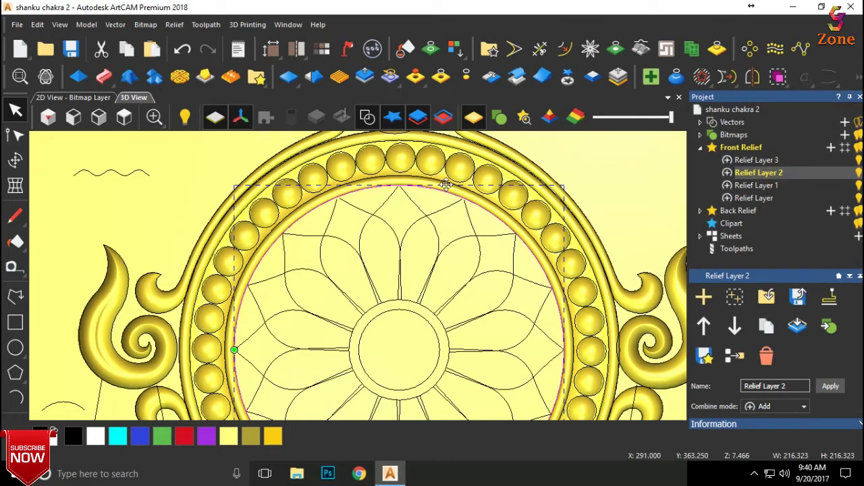
left_click(78, 77)
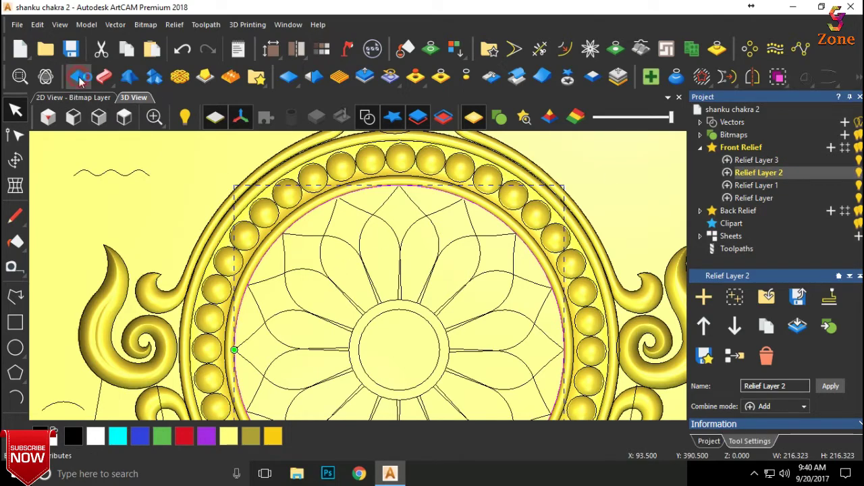
View the circle's shape edit obliquely, cancel it, and switch to the 2D drawing of the chakra
left_click_drag(405, 278, 257, 278)
scroll(786, 365, "down", 5)
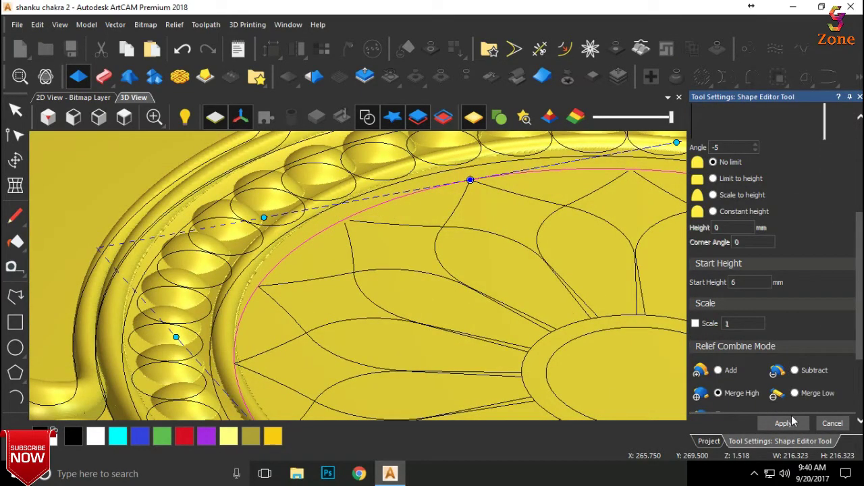
left_click(831, 424)
left_click(48, 117)
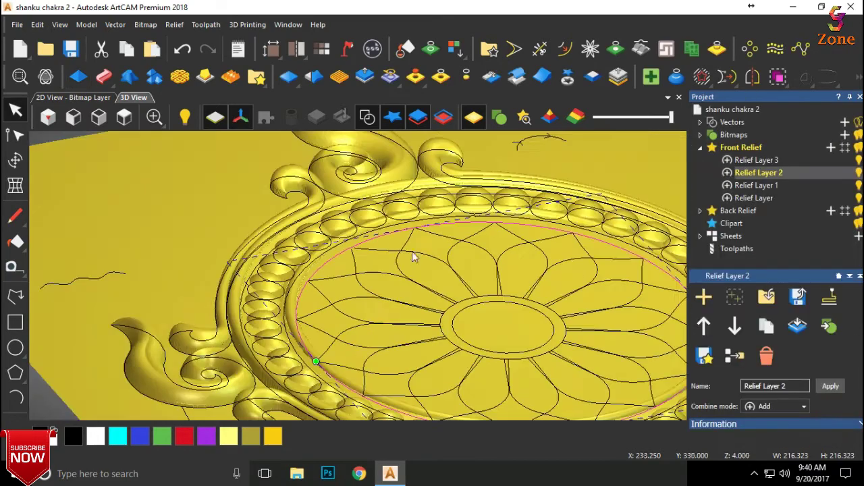
left_click(76, 118)
left_click(74, 97)
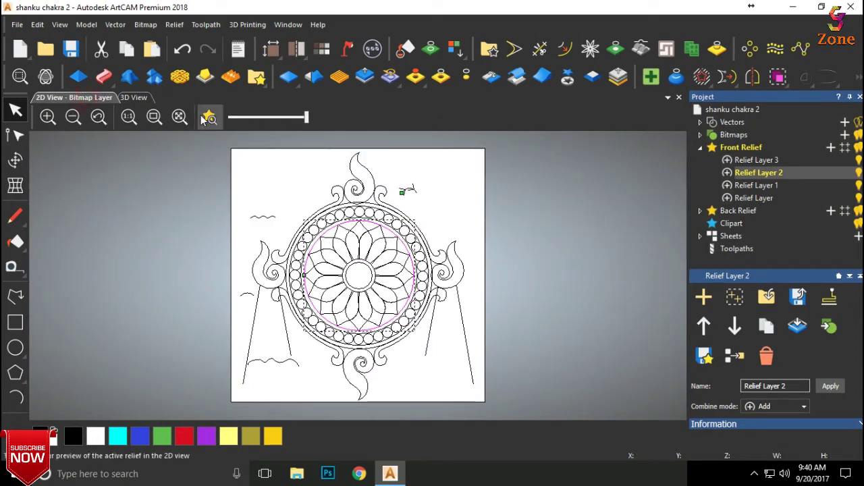
Return to the 3D relief view, fit the design, and orbit to a tilted perspective
left_click(133, 99)
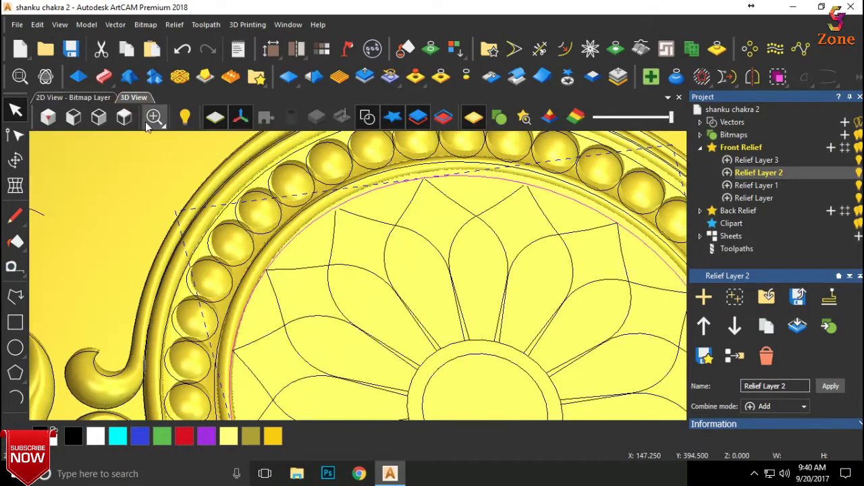
left_click(125, 117)
scroll(365, 251, "up", 1)
mouse_move(368, 257)
left_mouse_down()
mouse_move(380, 264)
mouse_move(449, 164)
left_mouse_up()
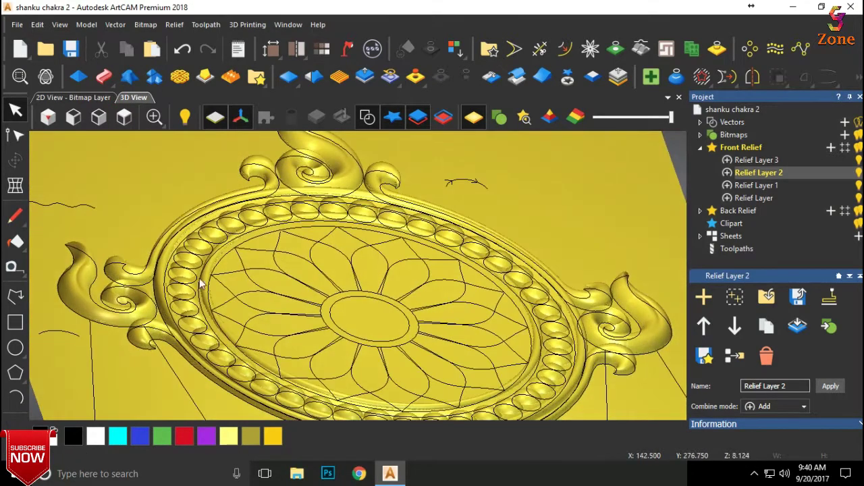
scroll(200, 283, "up", 3)
Make Relief Layer 3 the working layer, view from above, and select the top petal's left curve
left_click(757, 160)
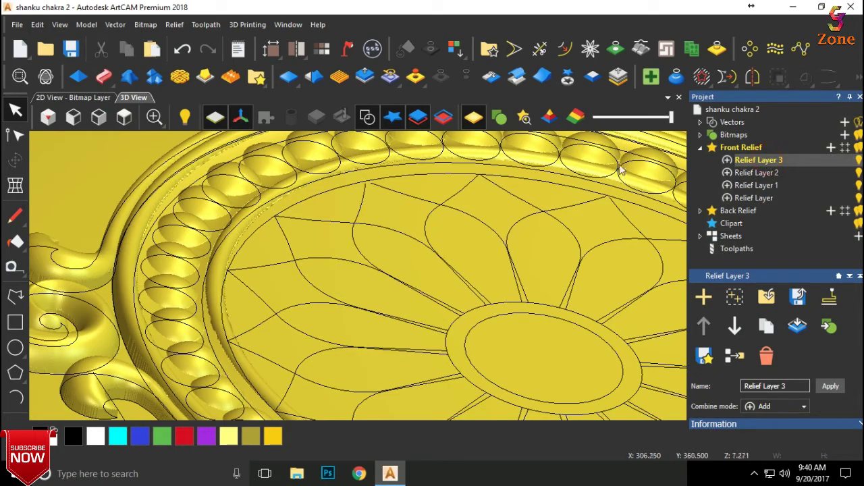
key("3")
scroll(365, 290, "up", 2)
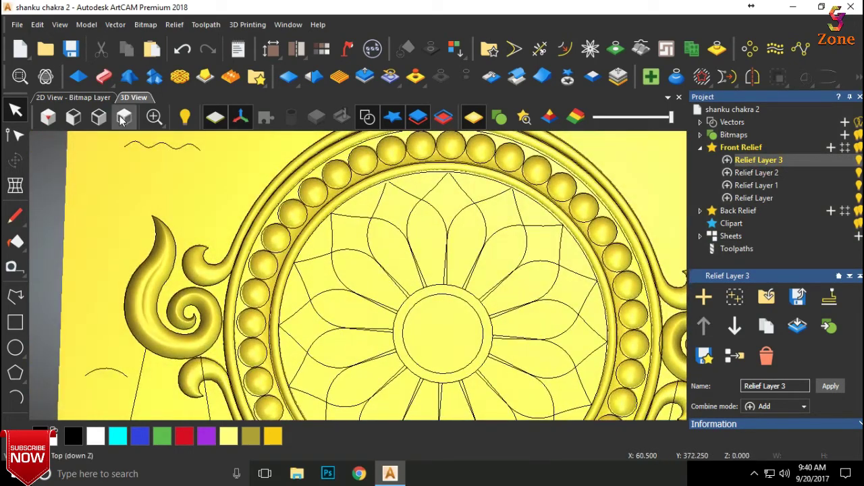
left_click(154, 116)
scroll(344, 238, "up", 2)
scroll(344, 238, "up", 2)
left_click(312, 225)
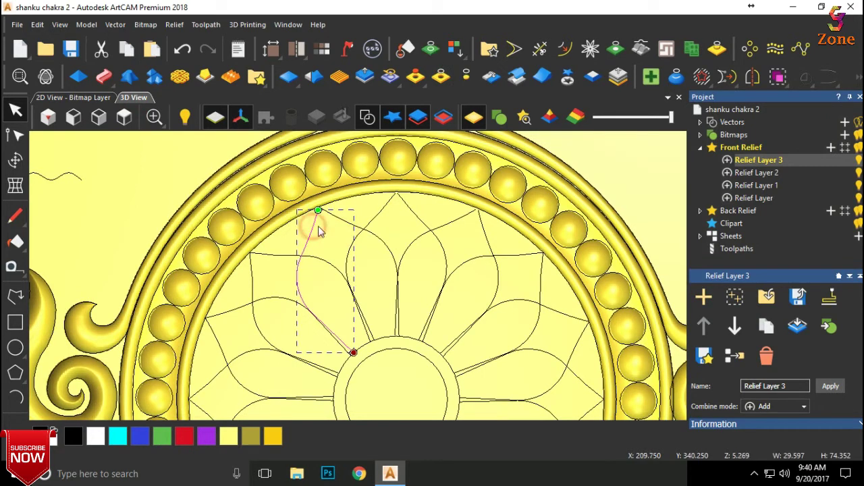
Two-rail sweep the top petal's curves with the wavy cross section at 2 mm start height
left_click(337, 216, "shift")
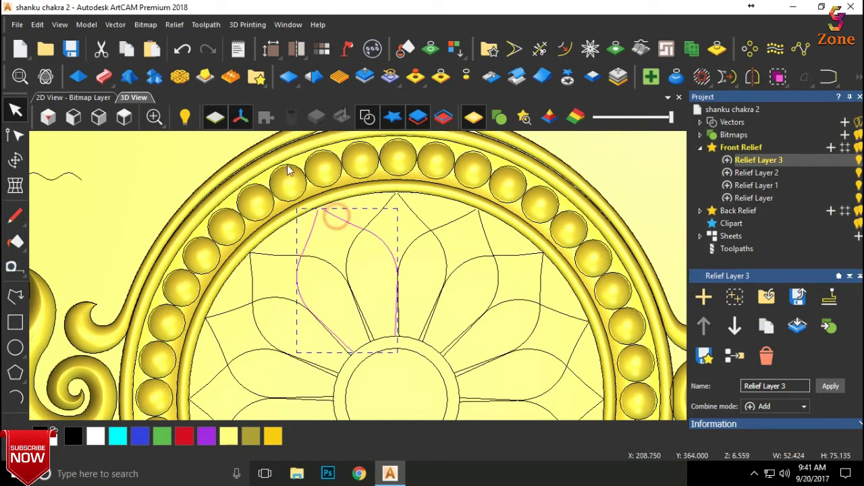
left_click(103, 76)
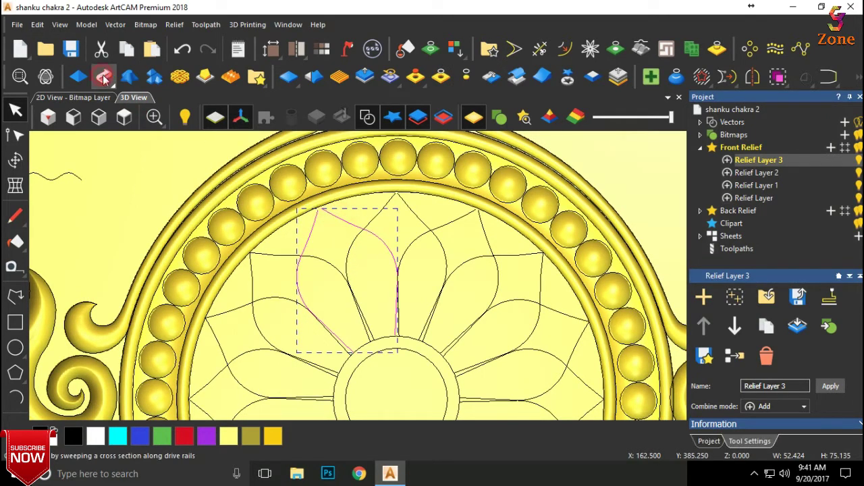
left_click(60, 179)
left_click(745, 308)
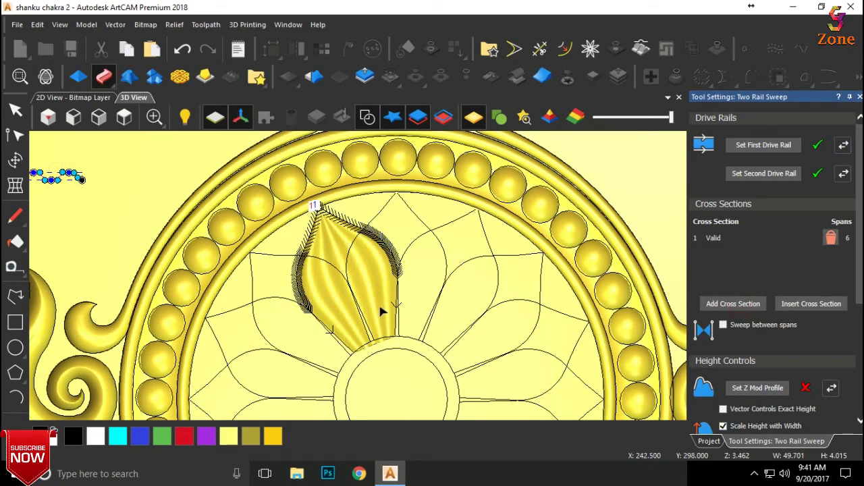
scroll(380, 309, "up", 2)
left_click_drag(428, 299, 538, 156)
scroll(338, 203, "up", 2)
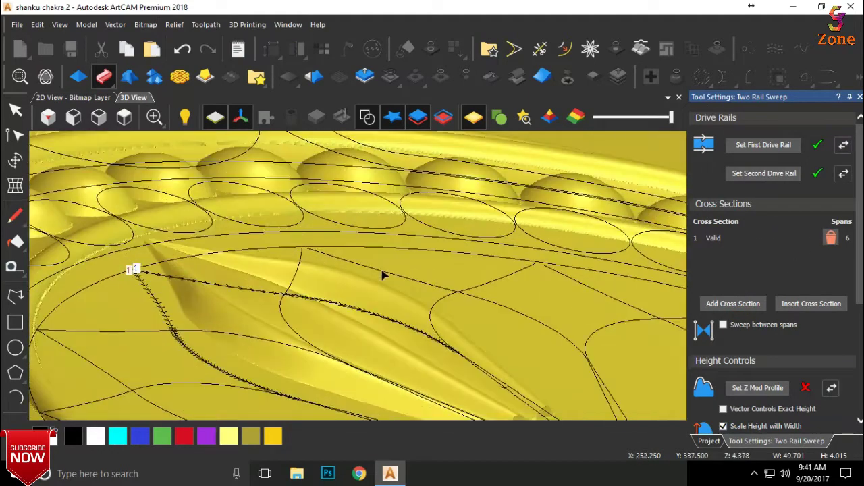
scroll(806, 311, "down", 5)
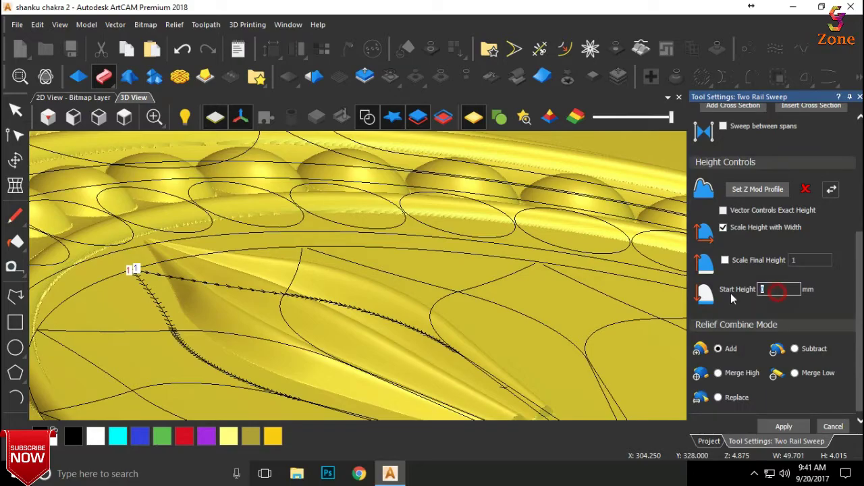
type("2")
mouse_move(388, 258)
left_mouse_down()
mouse_move(409, 295)
mouse_move(498, 300)
mouse_move(511, 284)
mouse_move(476, 280)
mouse_move(459, 257)
mouse_move(579, 343)
left_mouse_up()
left_click(783, 427)
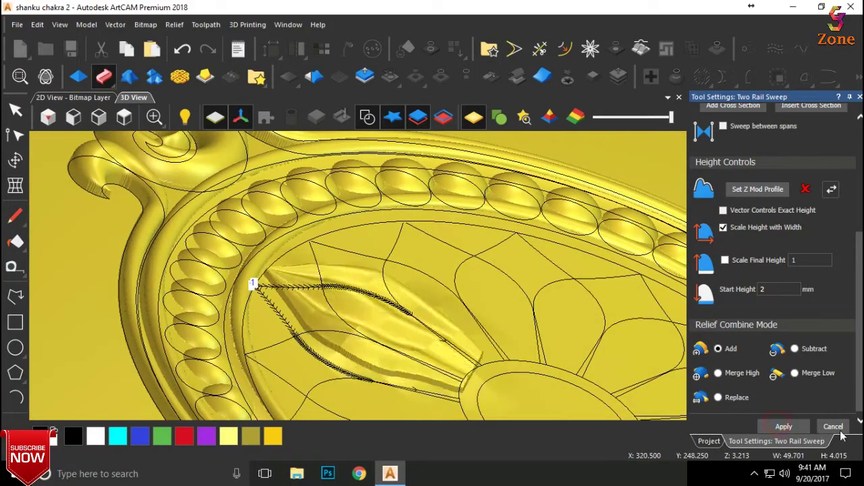
left_click(834, 426)
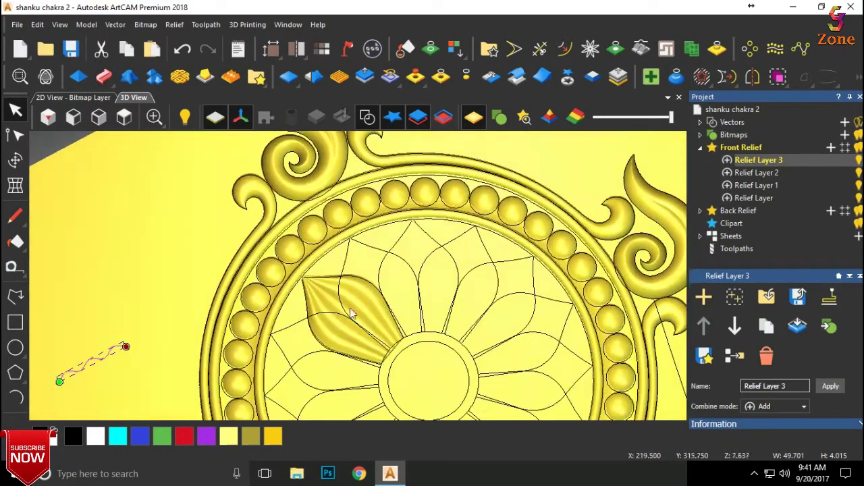
Toggle the petal's relief layer visibility to check it, then select the flower-centre circle
left_click(859, 162)
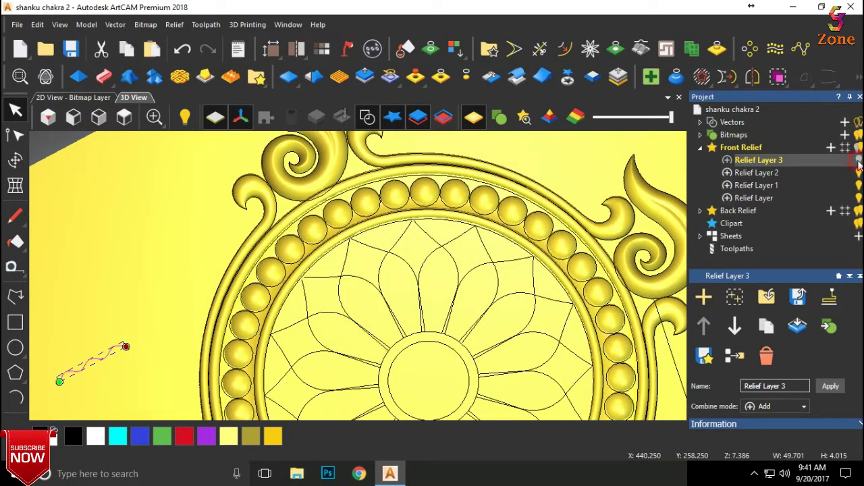
left_click(859, 161)
left_click(859, 161)
left_click(859, 160)
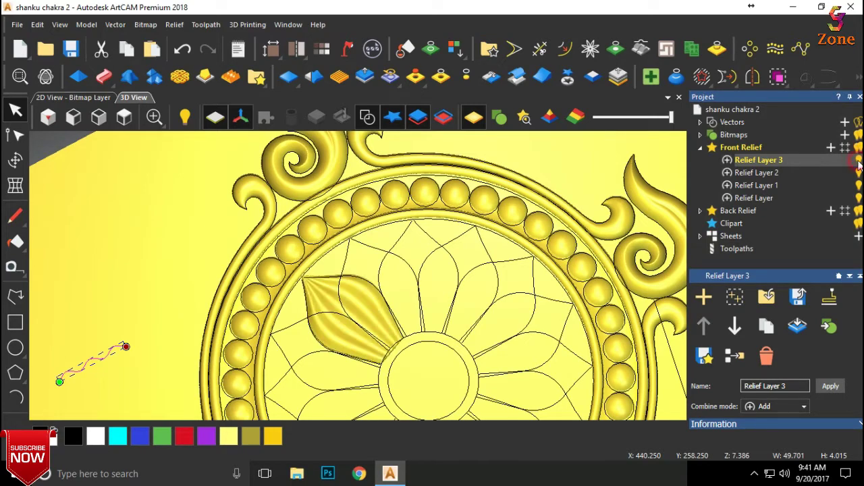
left_click(859, 162)
left_click(859, 162)
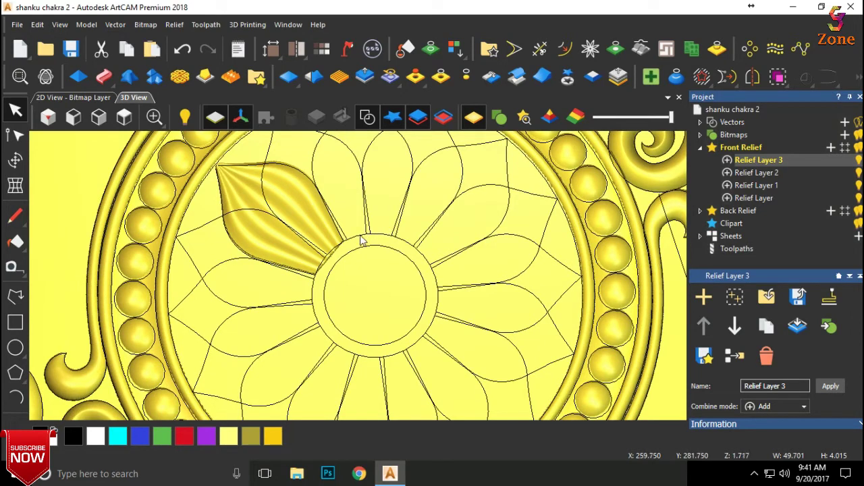
left_click(359, 244)
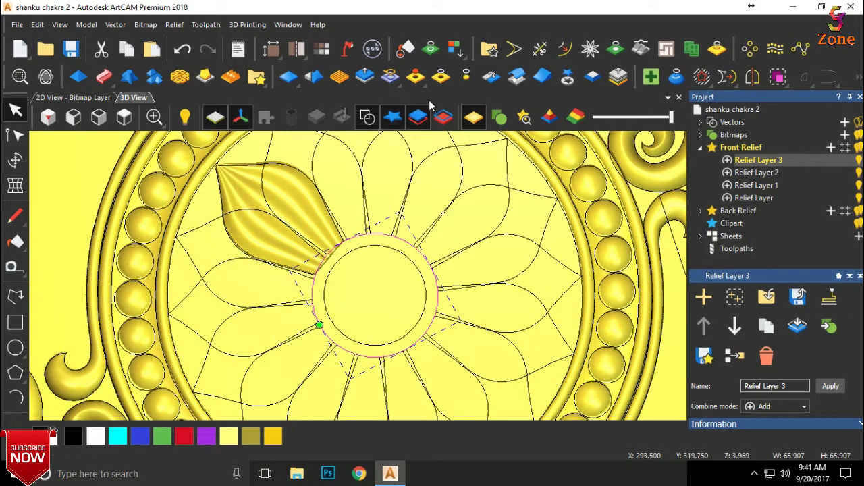
left_click(468, 76)
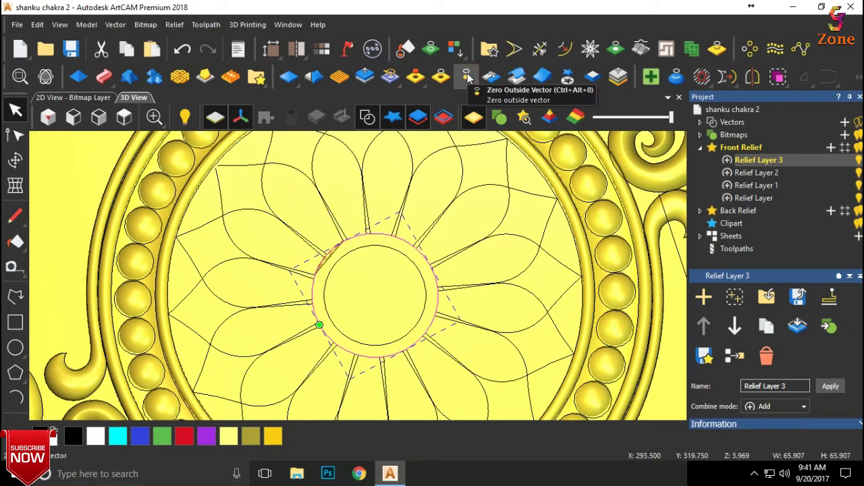
key("ctrl+z")
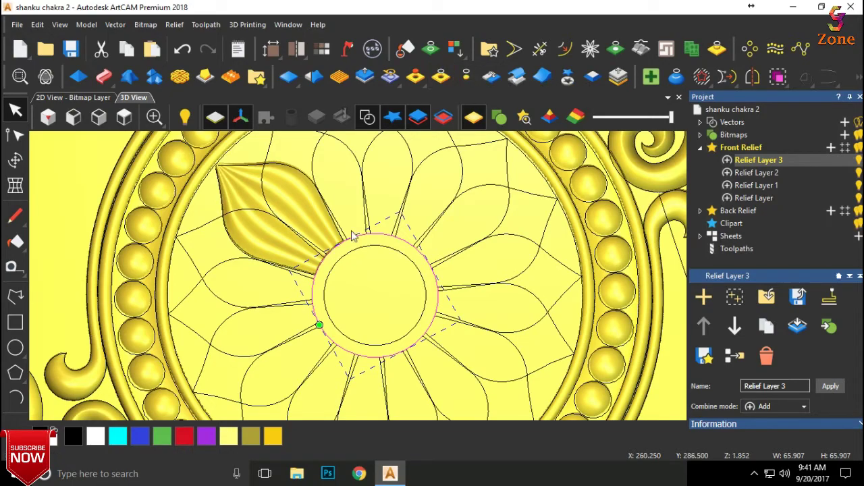
scroll(331, 257, "up", 3)
scroll(344, 294, "up", 1)
left_click_drag(345, 294, 356, 266)
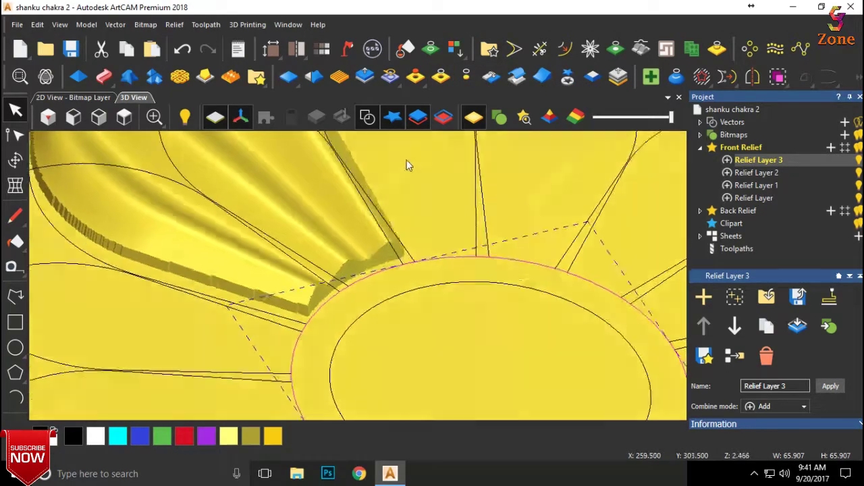
scroll(345, 250, "down", 3)
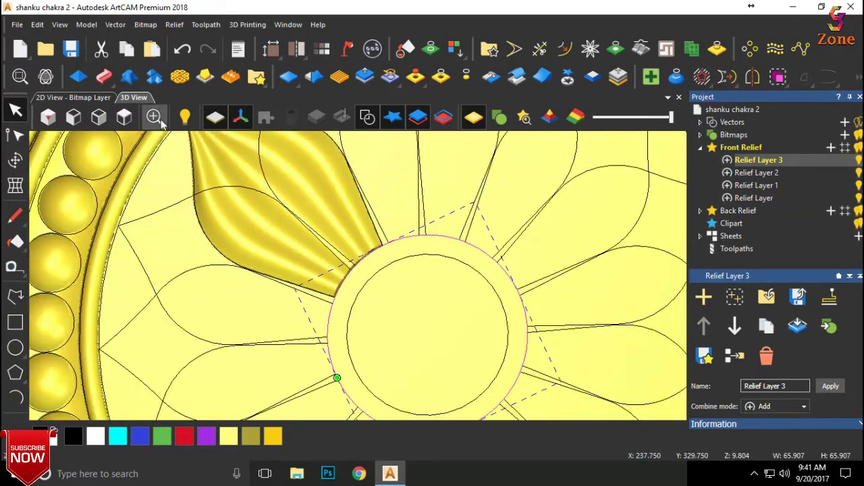
left_click(123, 117)
scroll(382, 266, "up", 1)
scroll(345, 277, "up", 1)
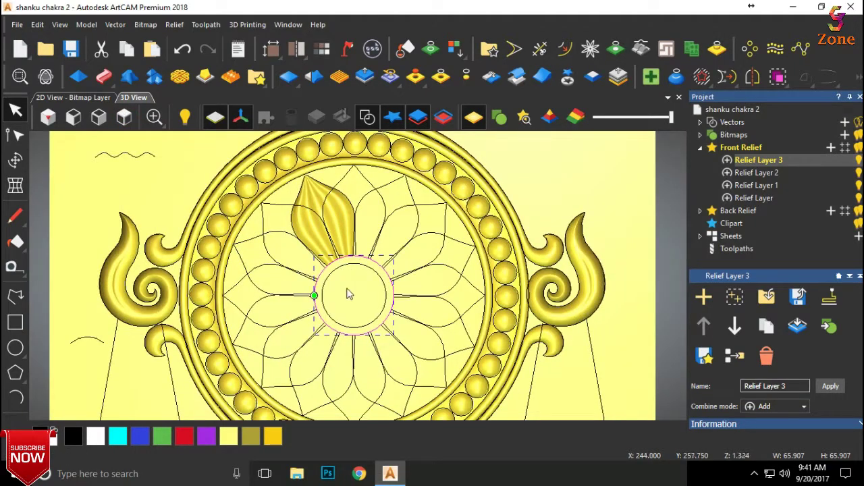
scroll(324, 291, "up", 1)
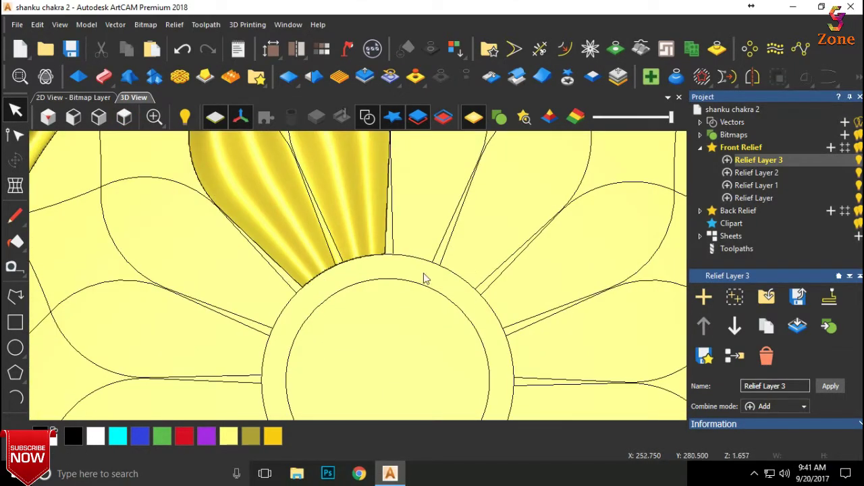
scroll(359, 226, "down", 1)
scroll(365, 223, "down", 1)
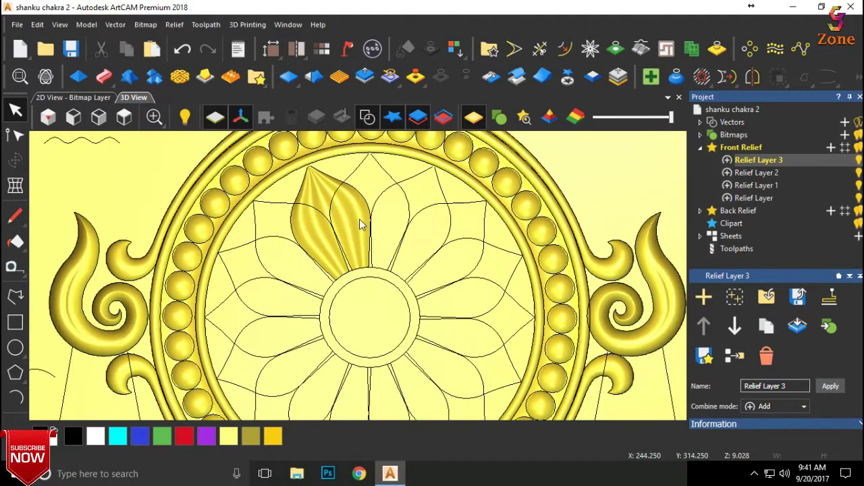
left_click(859, 160)
Save Relief Layer 3's petal as relief file 'leef' in the 3DModelClub folder
left_click(859, 159)
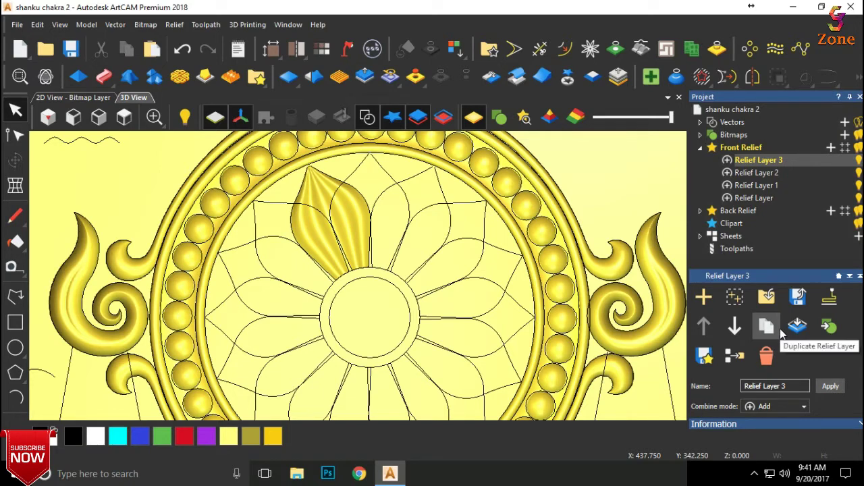
left_click(801, 297)
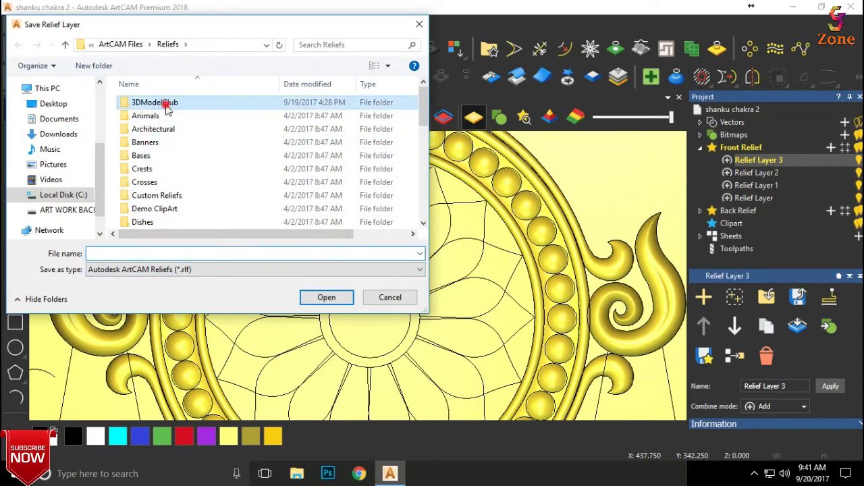
double_click(166, 104)
left_click(141, 250)
type("leef")
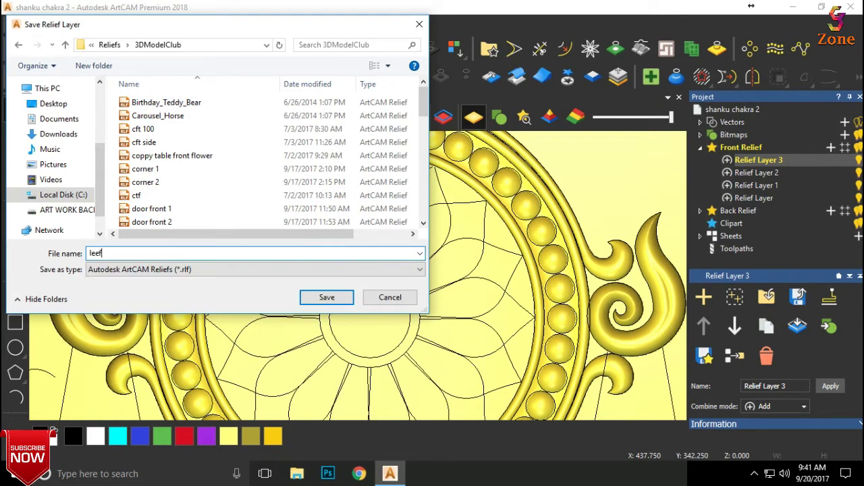
key("Return")
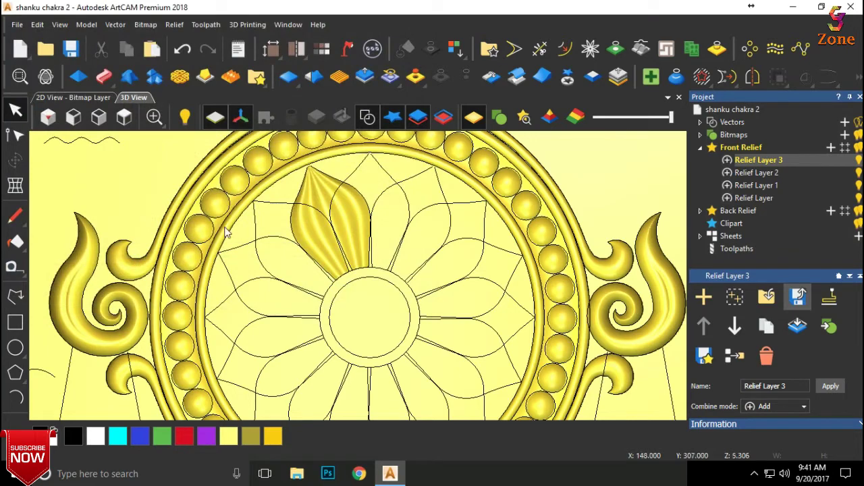
scroll(320, 193, "down", 2)
scroll(353, 251, "up", 2)
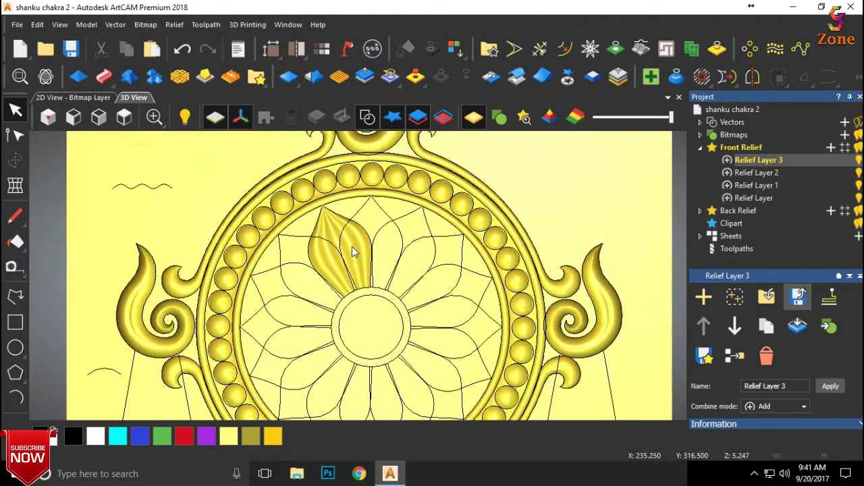
Open the Relief Clipart Library, add Relief Layer 4, accept the 3DModelClub licence, then close the library
left_click(256, 76)
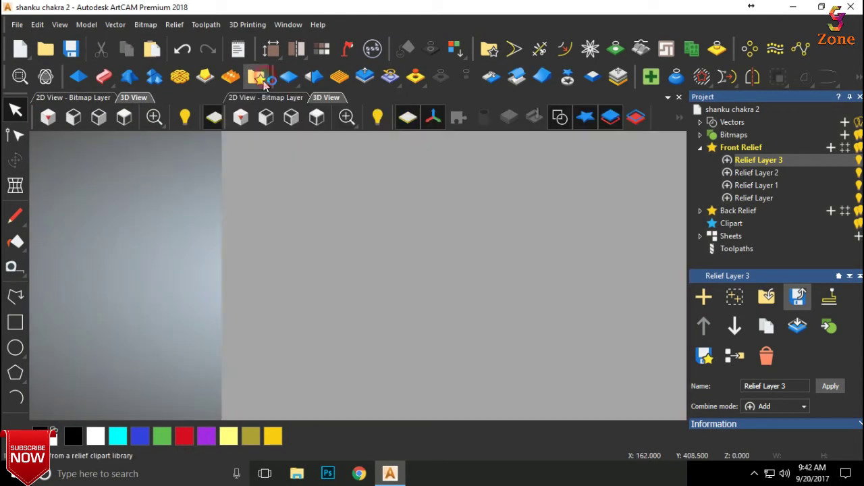
scroll(171, 306, "down", 3)
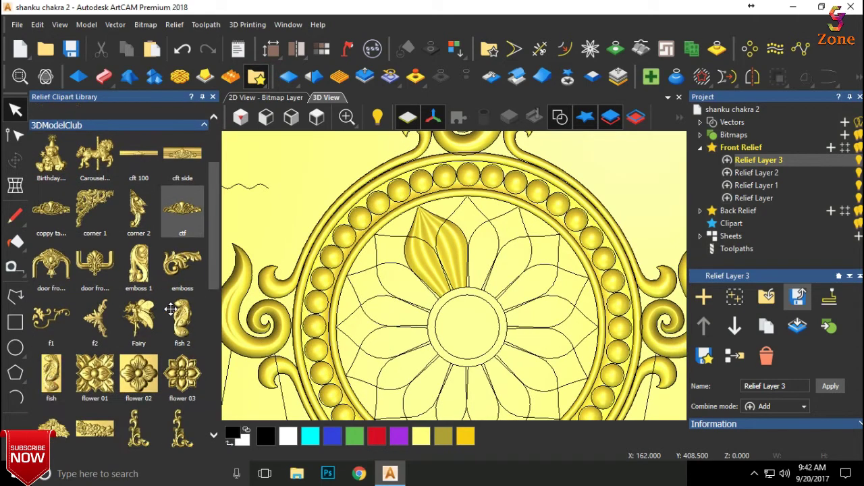
scroll(171, 309, "up", 2)
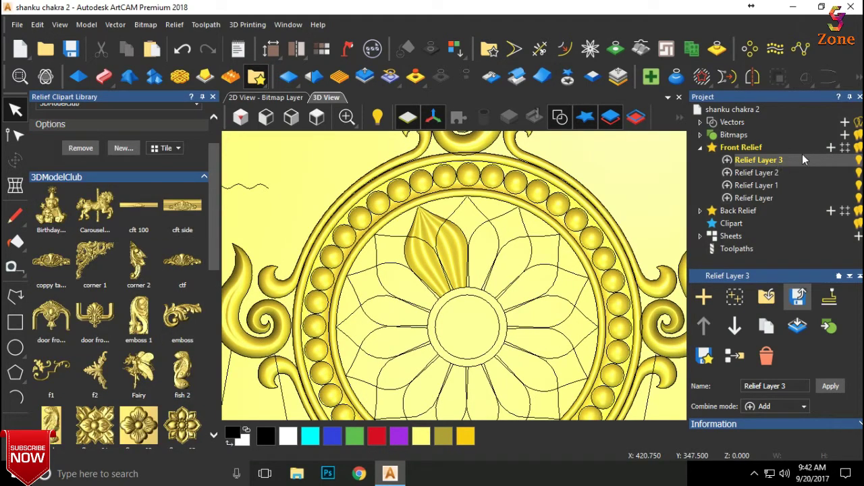
left_click(832, 148)
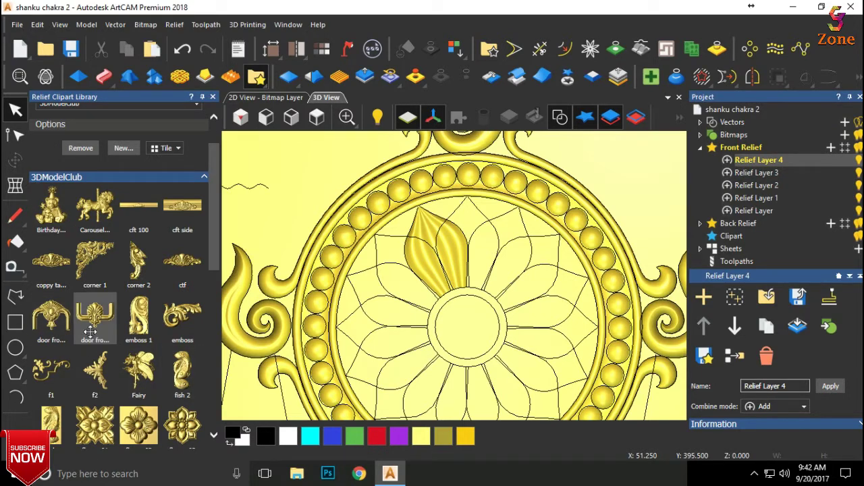
scroll(108, 338, "down", 3)
scroll(165, 361, "up", 5)
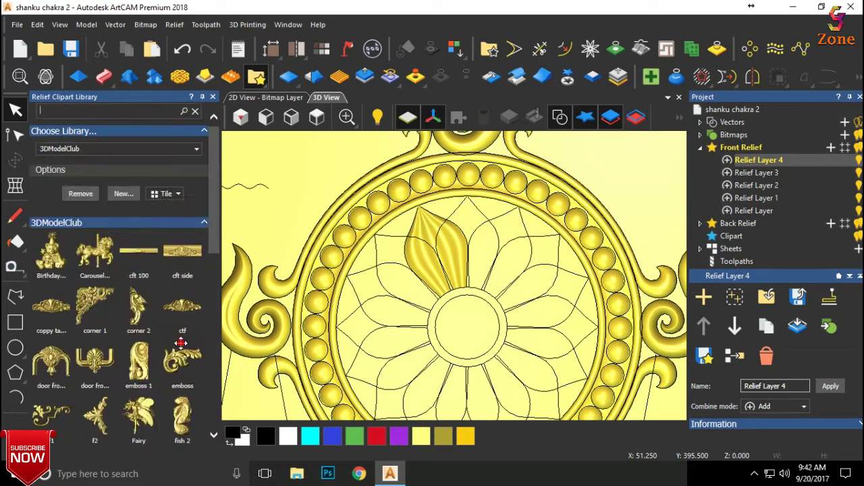
left_click(47, 334)
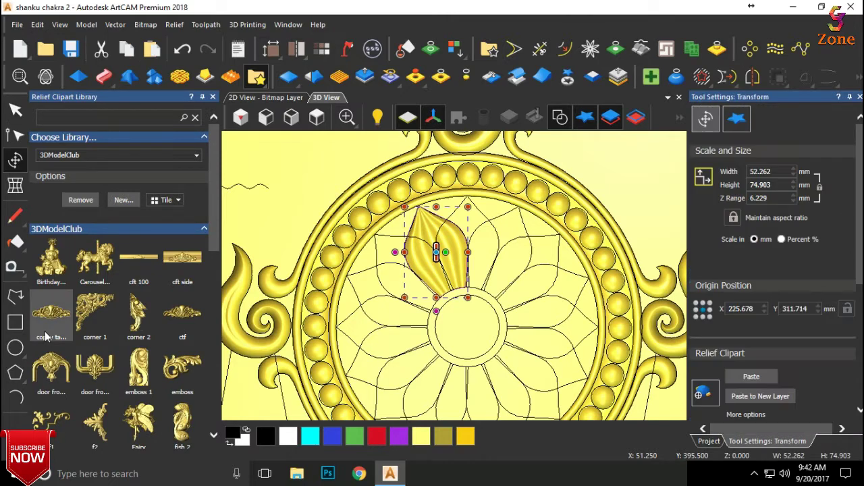
scroll(449, 258, "up", 3)
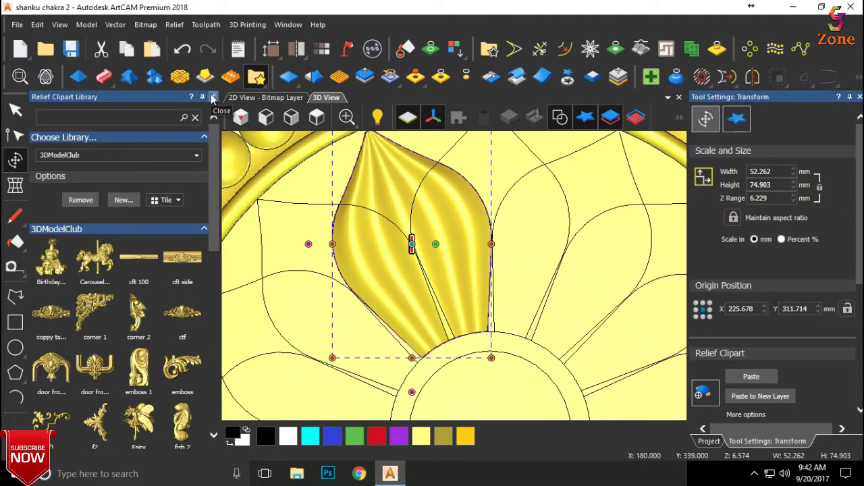
left_click(213, 97)
scroll(365, 271, "down", 2)
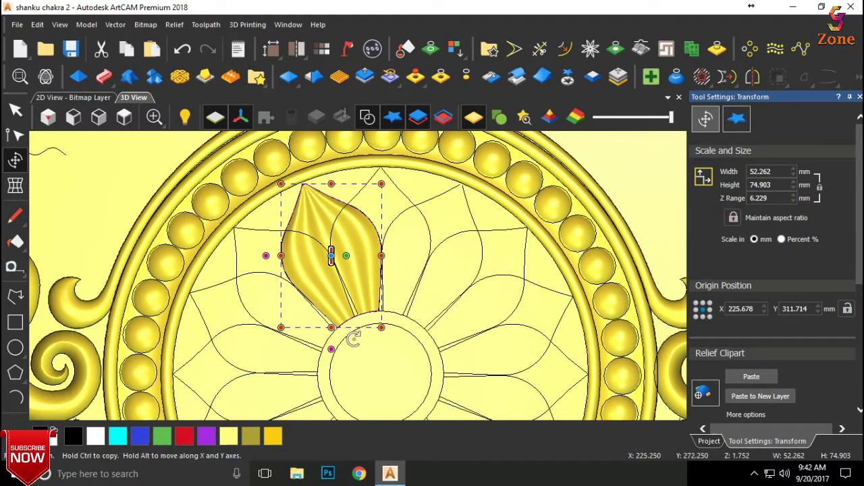
Tilt and zoom the 3D view to examine the leaf petal relief almost edge-on
scroll(361, 328, "down", 1)
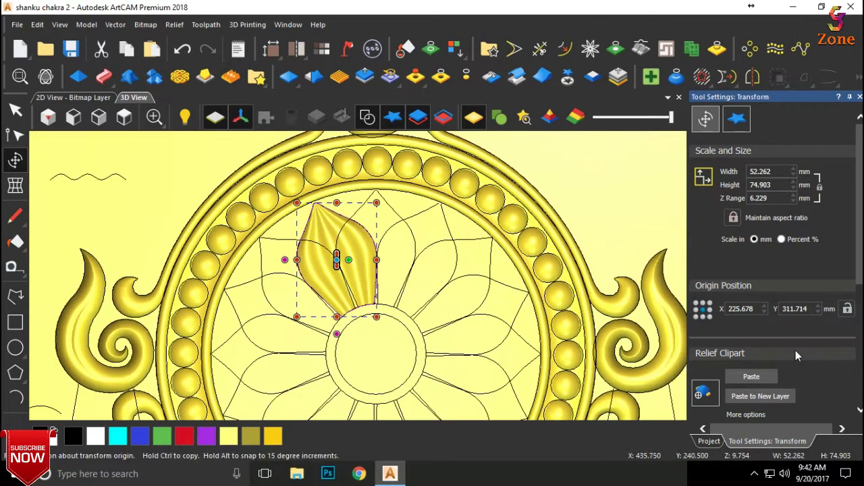
scroll(797, 349, "down", 3)
scroll(798, 347, "down", 3)
scroll(750, 381, "down", 3)
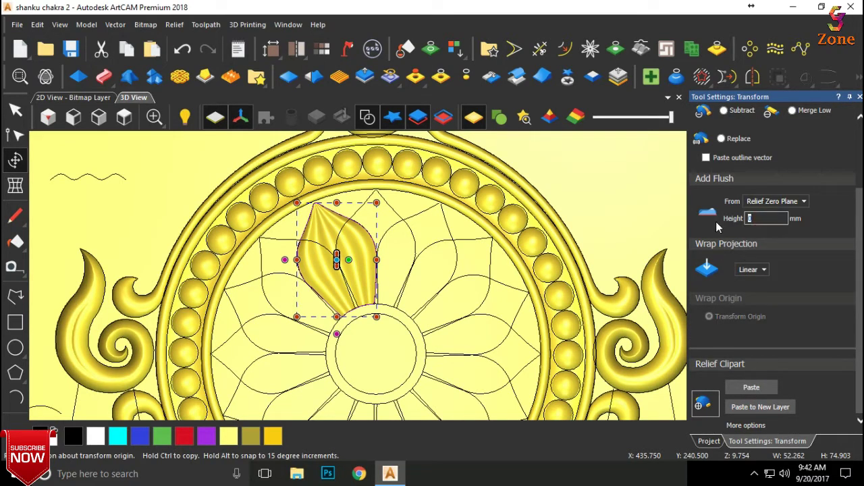
type("5")
scroll(376, 252, "up", 1)
scroll(395, 286, "up", 1)
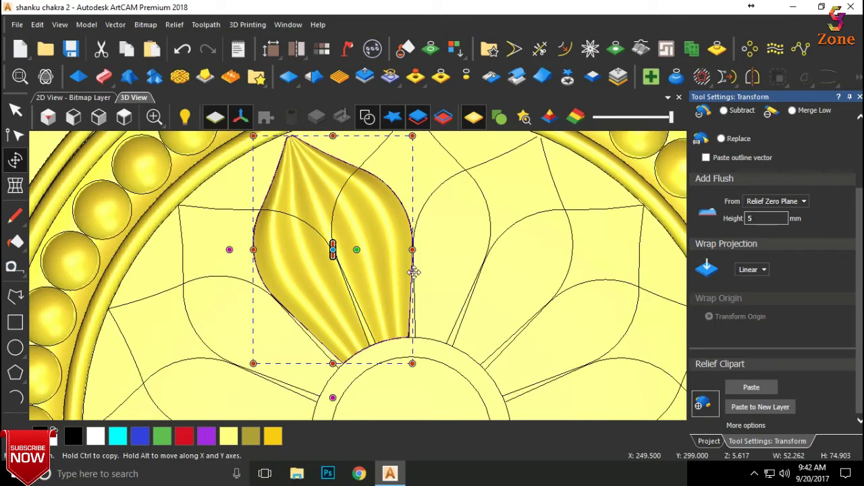
scroll(414, 272, "up", 2)
middle_click_drag(445, 218, 458, 196)
mouse_move(479, 164)
middle_mouse_down()
mouse_move(495, 119)
mouse_move(473, 217)
middle_mouse_up()
scroll(331, 256, "up", 3)
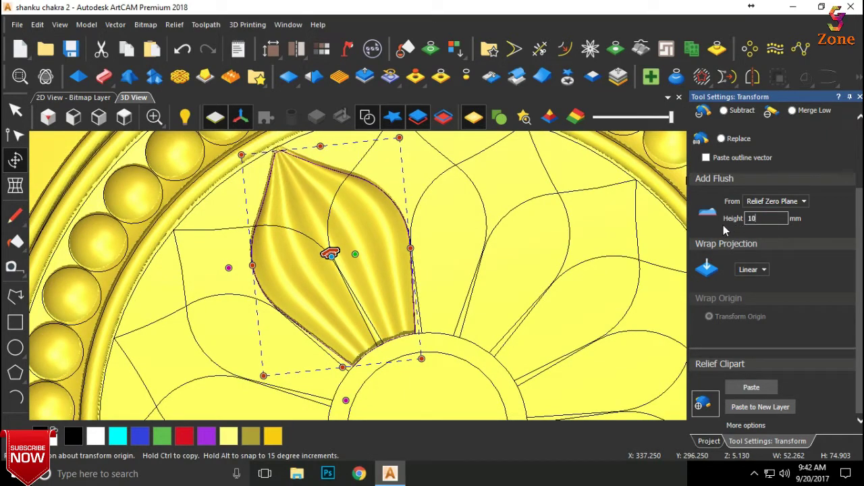
scroll(746, 304, "down", 2)
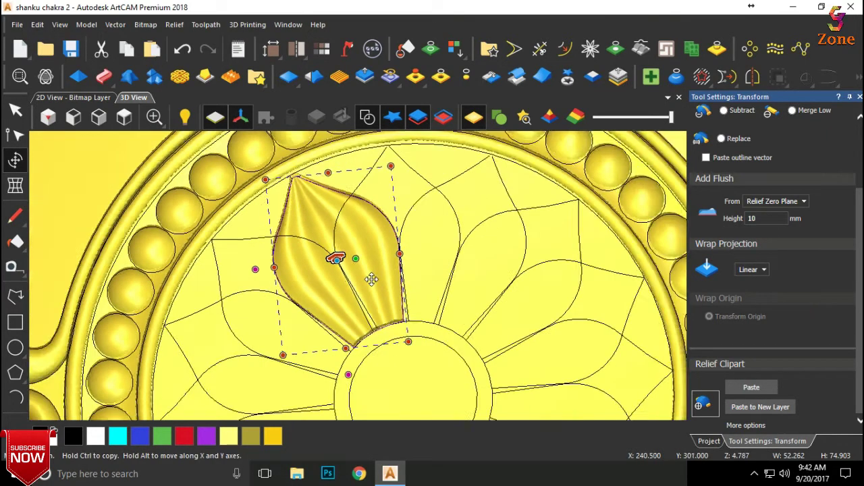
scroll(753, 284, "down", 2)
scroll(760, 267, "down", 1)
scroll(775, 271, "up", 3)
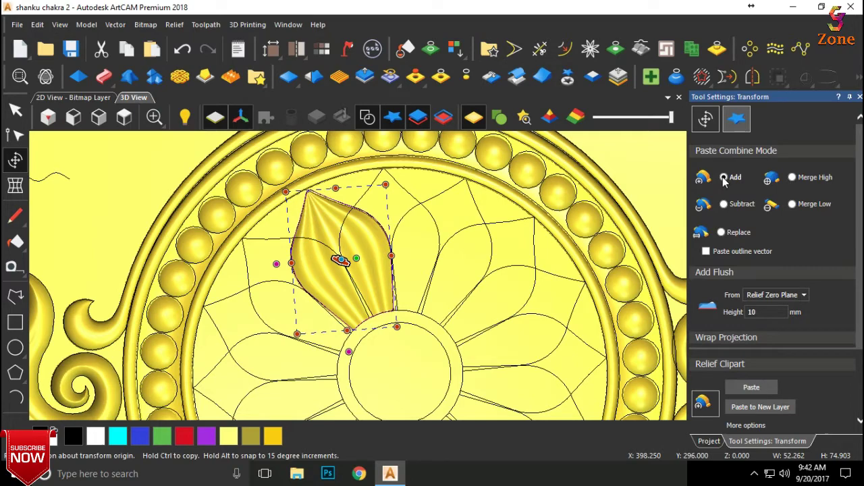
scroll(337, 257, "up", 2)
scroll(338, 257, "up", 1)
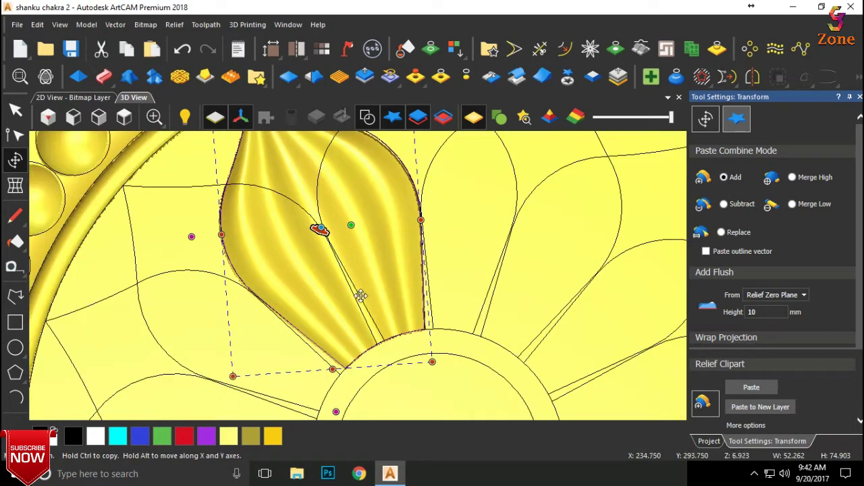
middle_click_drag(405, 284, 409, 177)
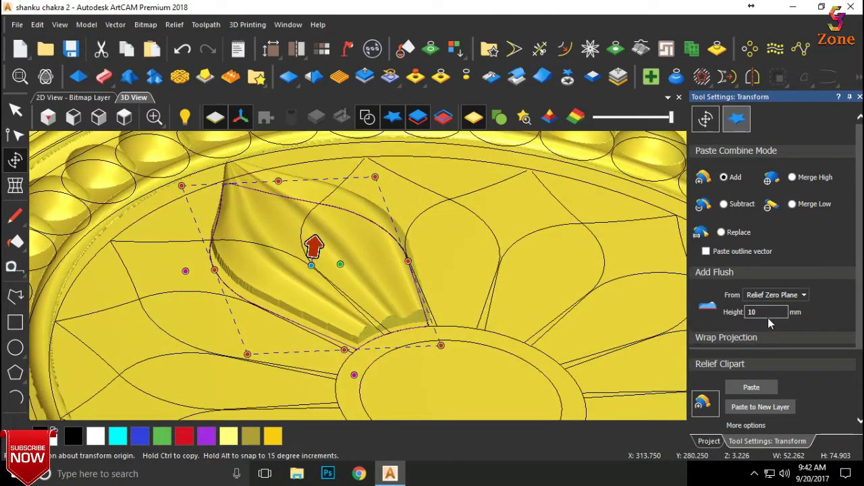
Set a 15 mm flush from Relief Zero Plane and paste the petal into Relief Layer 4
left_click(768, 337)
scroll(775, 315, "up", 2)
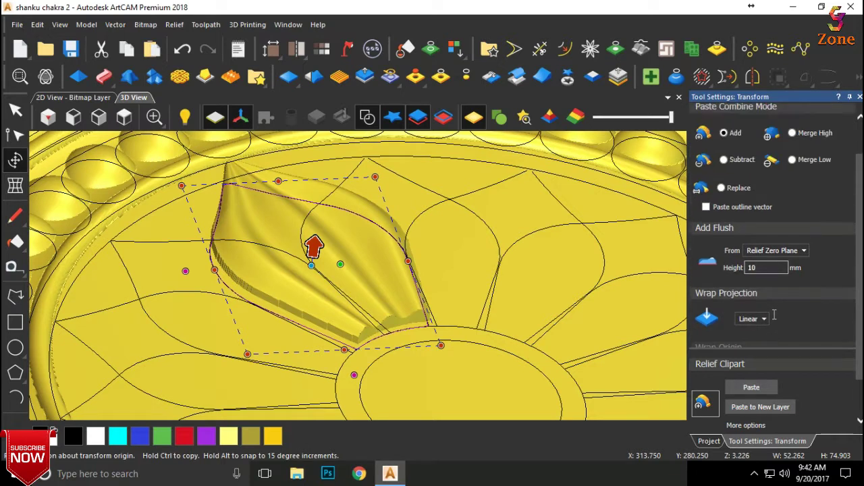
left_click(805, 251)
left_click(794, 278)
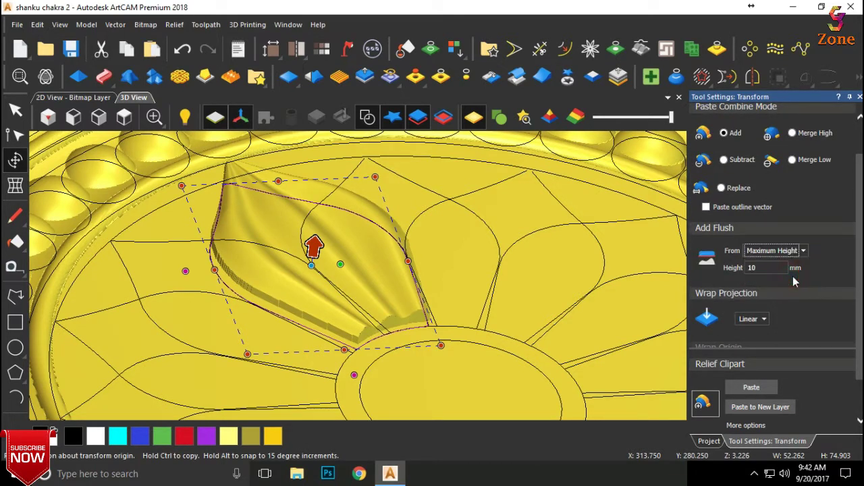
left_click(802, 252)
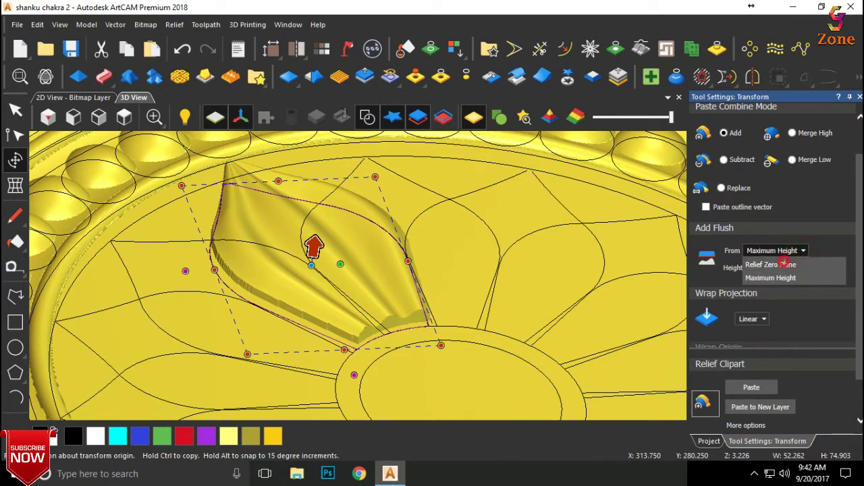
left_click(774, 266)
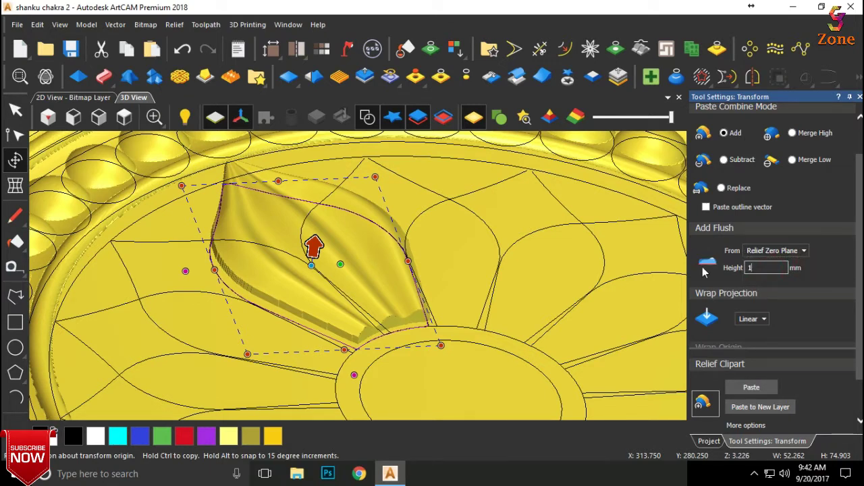
scroll(755, 378, "down", 1)
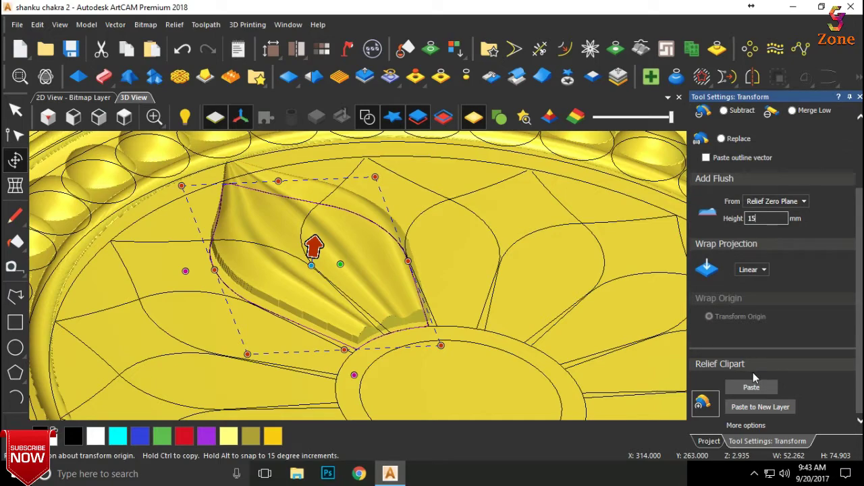
left_click(760, 406)
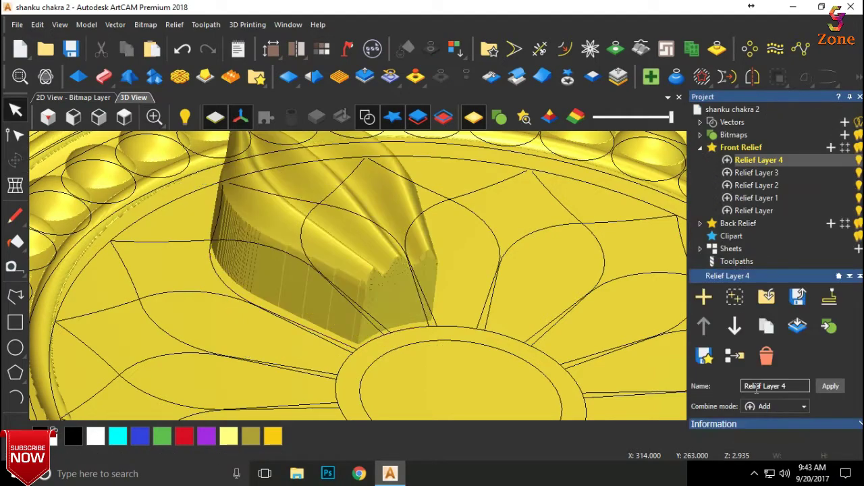
Reset the 3D view to show the whole chakra
scroll(391, 312, "down", 3)
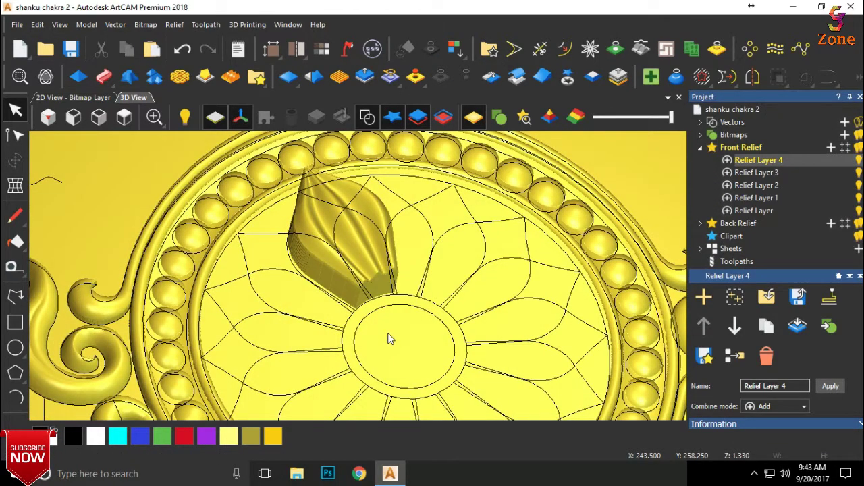
scroll(378, 297, "down", 3)
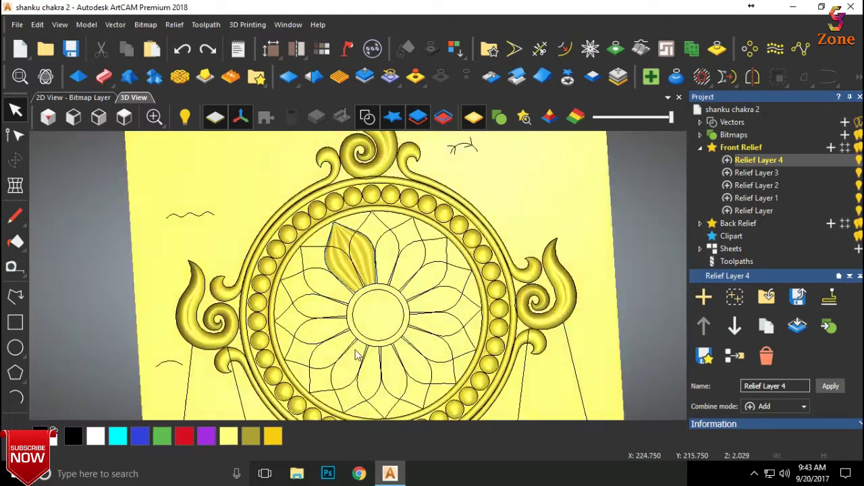
scroll(358, 352, "up", 2)
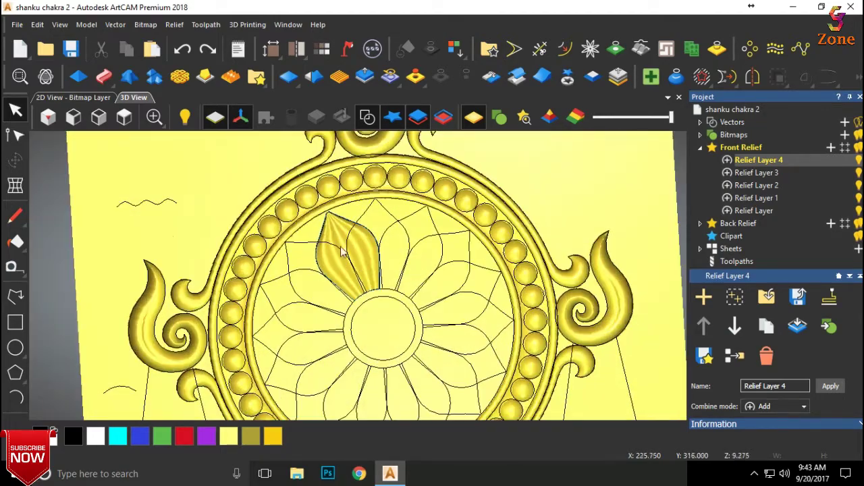
left_click(124, 118)
scroll(341, 242, "up", 3)
scroll(341, 242, "up", 2)
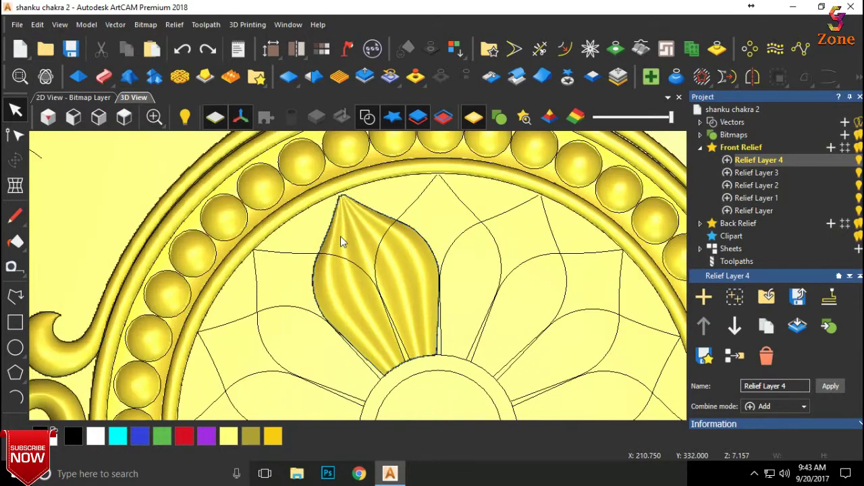
Switch Block and Rotate Copy to rotated copies and set the centre to the hub at 250, 250
left_click(753, 53)
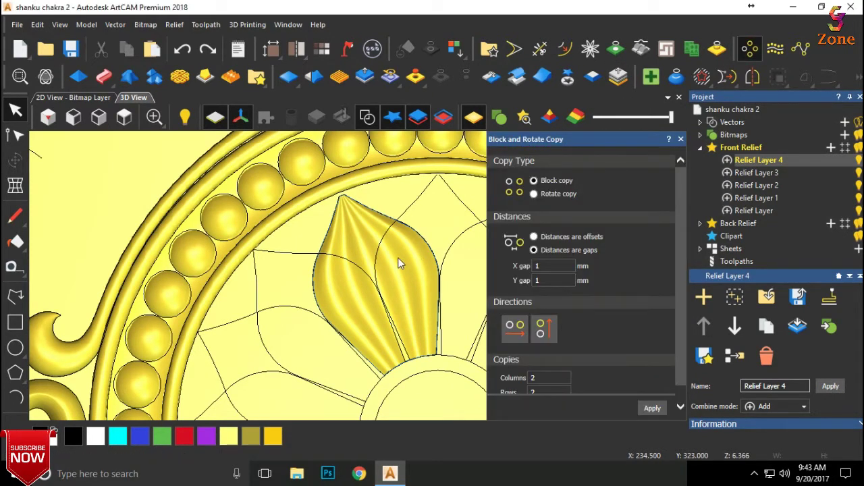
scroll(398, 264, "down", 2)
left_click(534, 195)
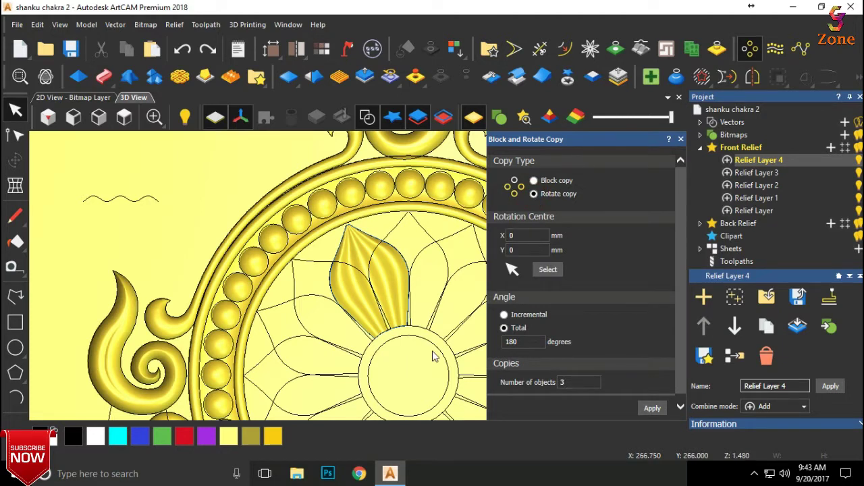
left_click(407, 375)
scroll(407, 371, "down", 1)
scroll(395, 357, "up", 2)
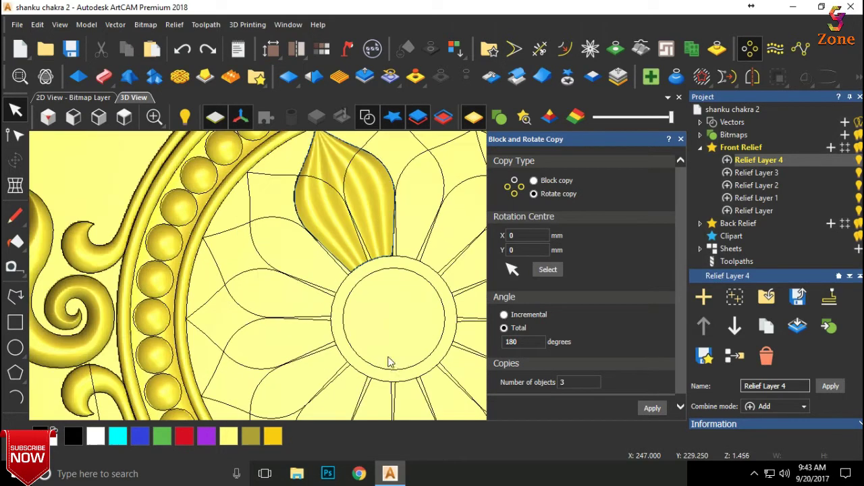
left_click(393, 323)
left_click(391, 318)
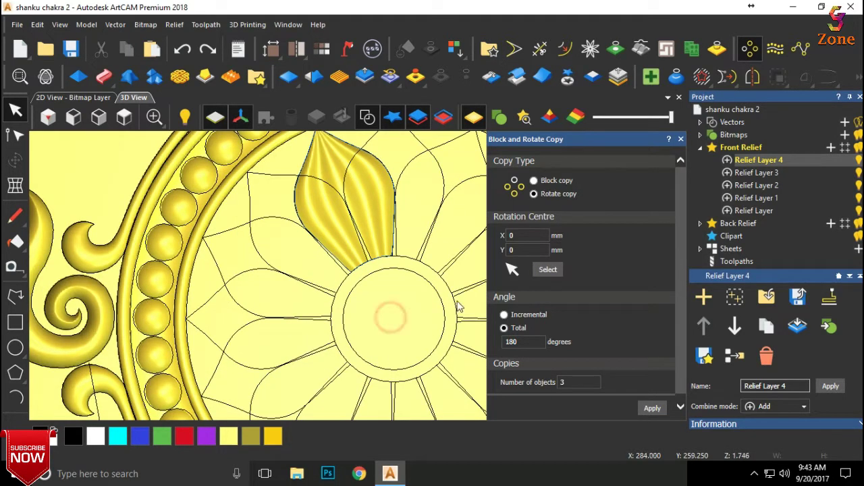
double_click(523, 236)
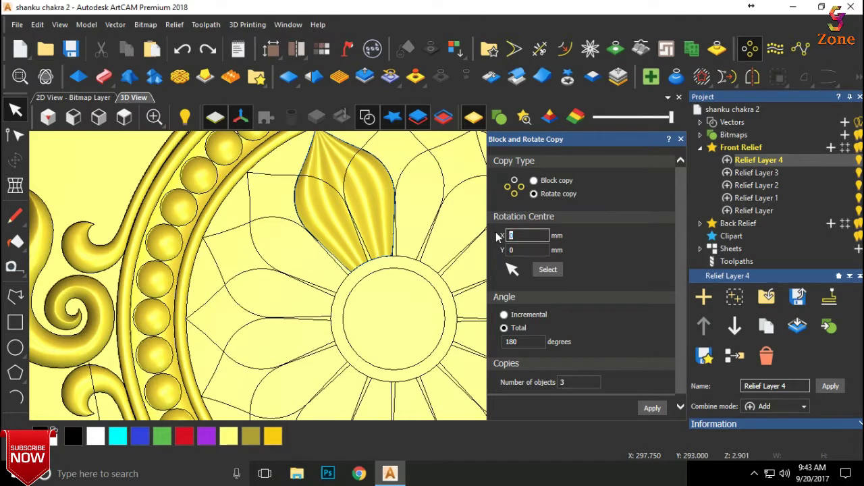
left_click(387, 318)
left_click(394, 318)
left_click(549, 271)
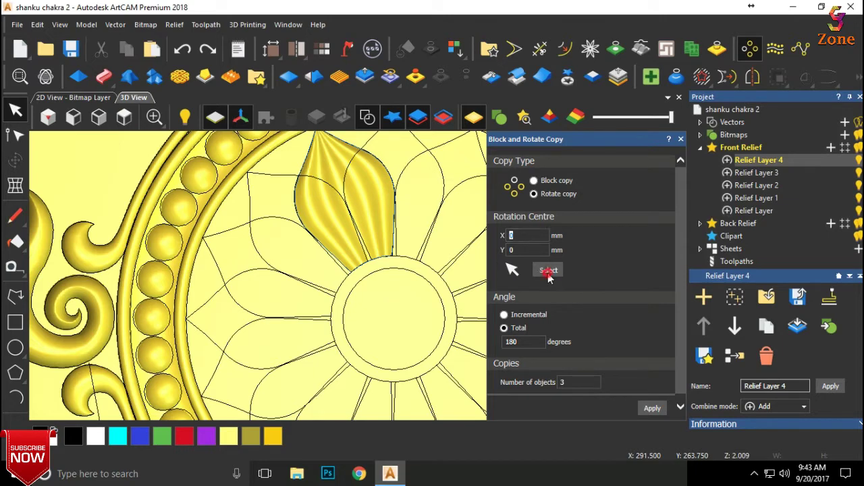
left_click(392, 319)
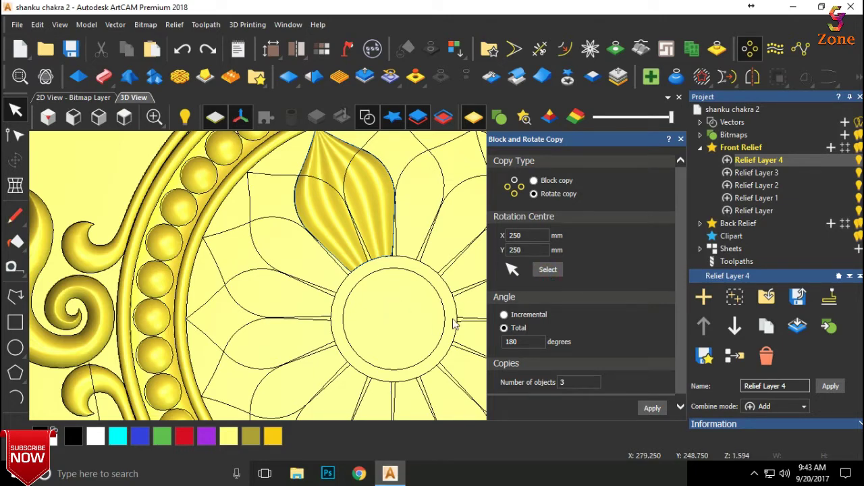
scroll(438, 262, "down", 3)
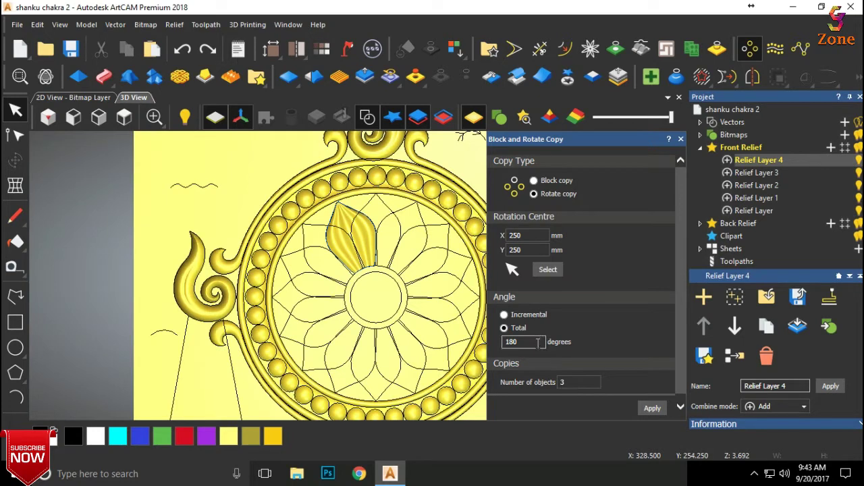
Set total angle 360 and 8 copies, select the petal, and apply the rotated copies
double_click(526, 343)
type("360")
left_click(567, 382)
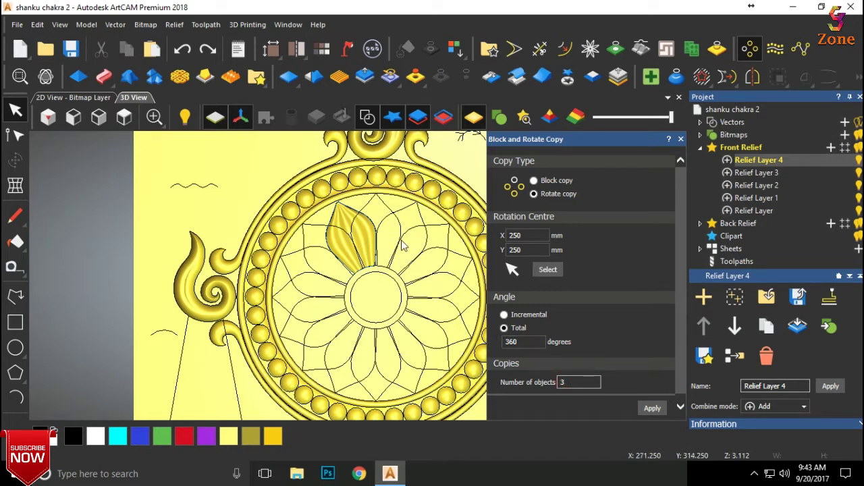
left_click_drag(574, 382, 524, 385)
type("8")
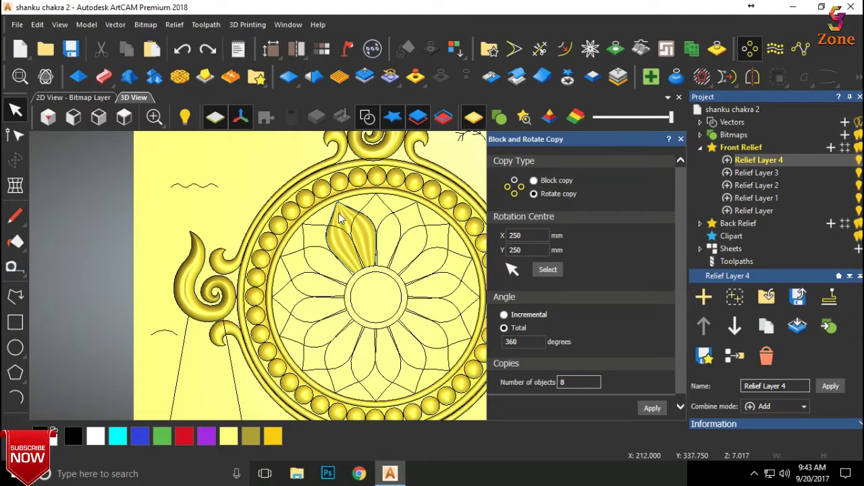
left_click(349, 210)
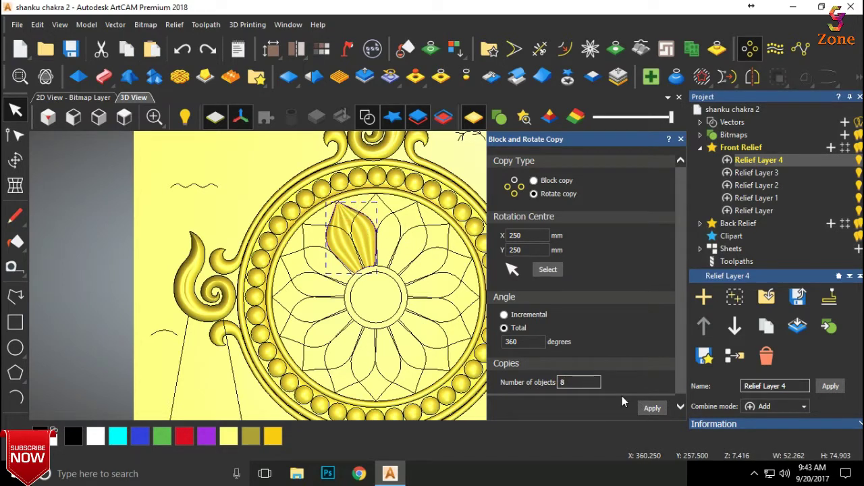
left_click(651, 409)
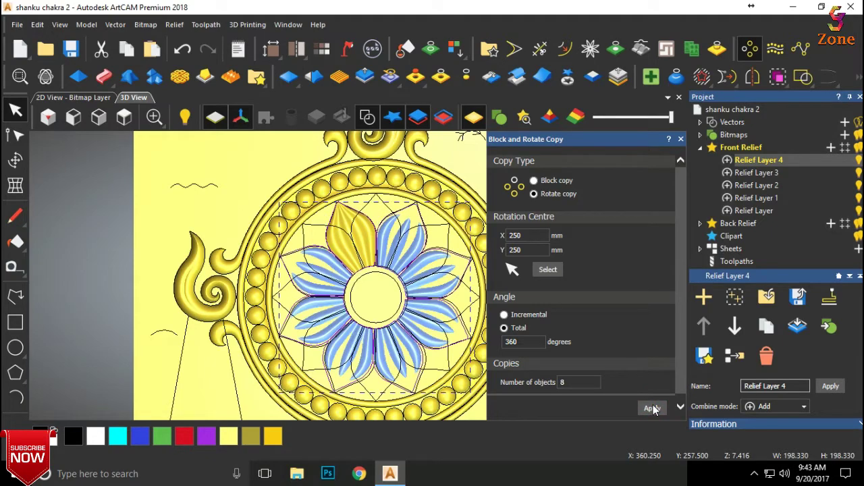
scroll(370, 270, "up", 2)
scroll(369, 270, "up", 2)
scroll(369, 270, "down", 1)
scroll(370, 270, "down", 2)
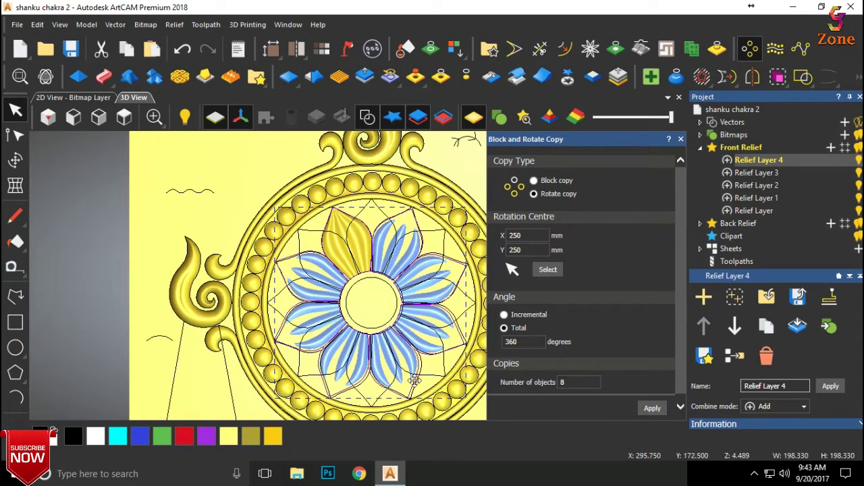
scroll(414, 380, "up", 1)
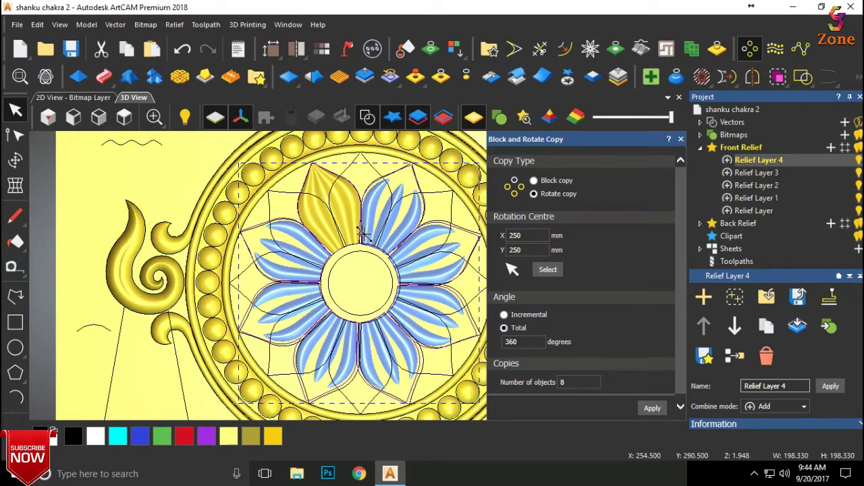
left_click(680, 140)
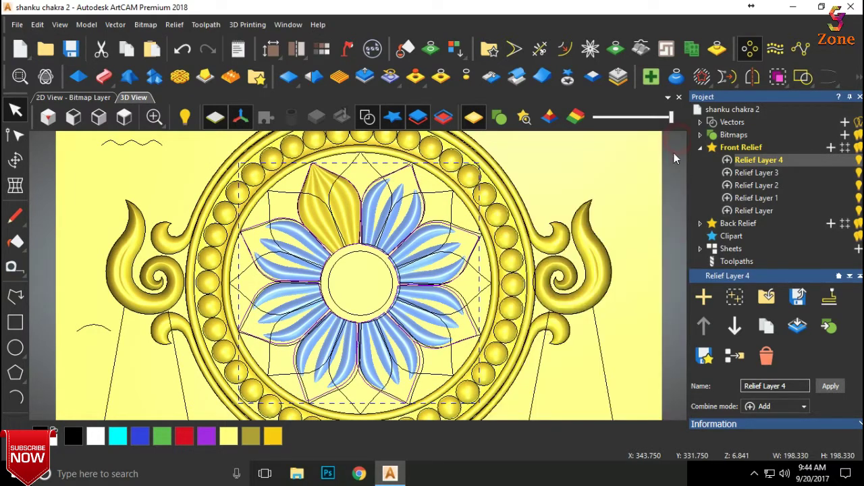
Transform the petal copies with Merge High and a 5 mm flush from Relief Zero Plane
left_click(16, 160)
left_click(386, 300)
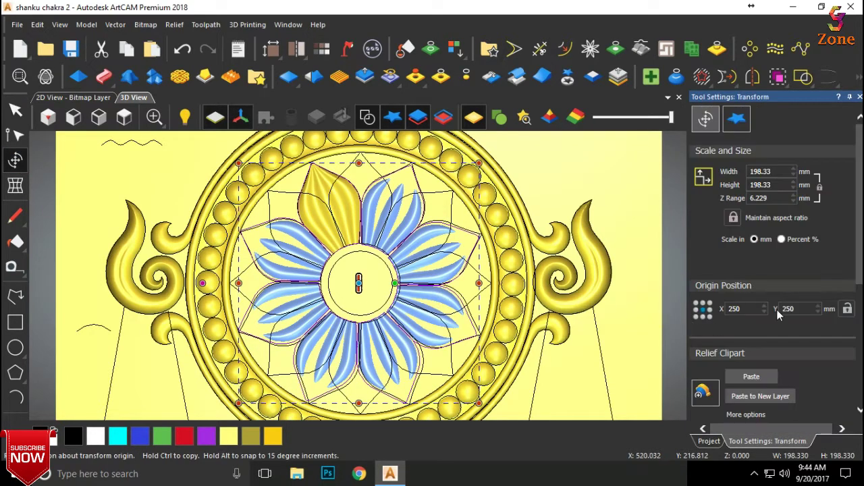
scroll(777, 310, "down", 2)
scroll(776, 308, "down", 1)
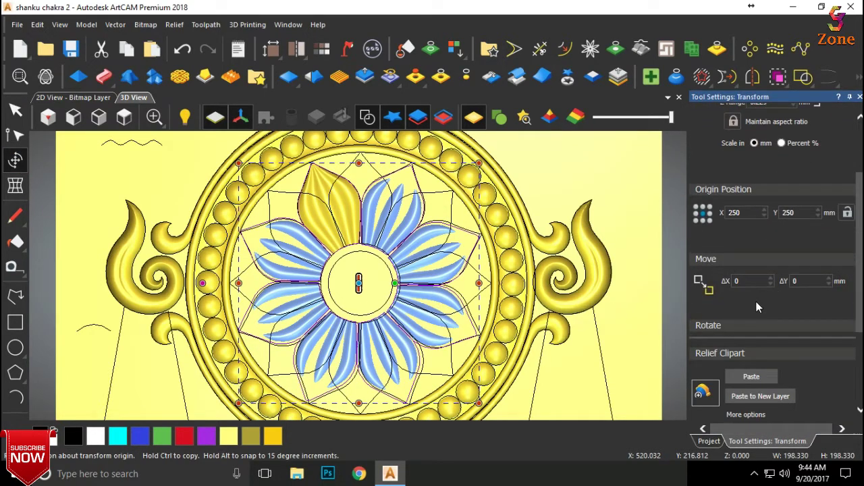
scroll(756, 301, "up", 2)
scroll(750, 386, "down", 1)
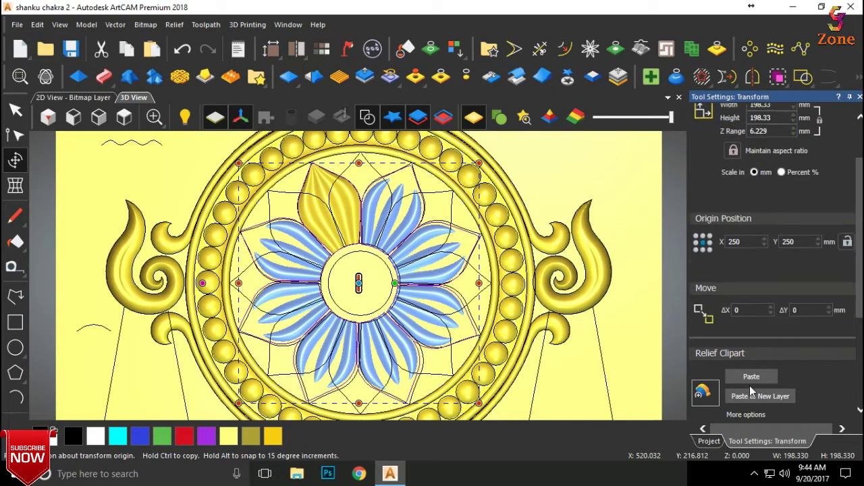
scroll(766, 251, "up", 1)
scroll(767, 250, "down", 1)
scroll(767, 250, "down", 1)
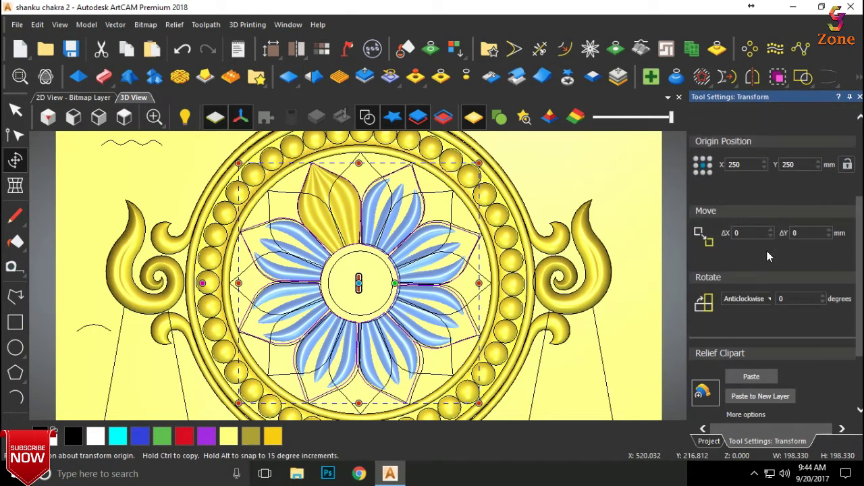
scroll(776, 274, "down", 2)
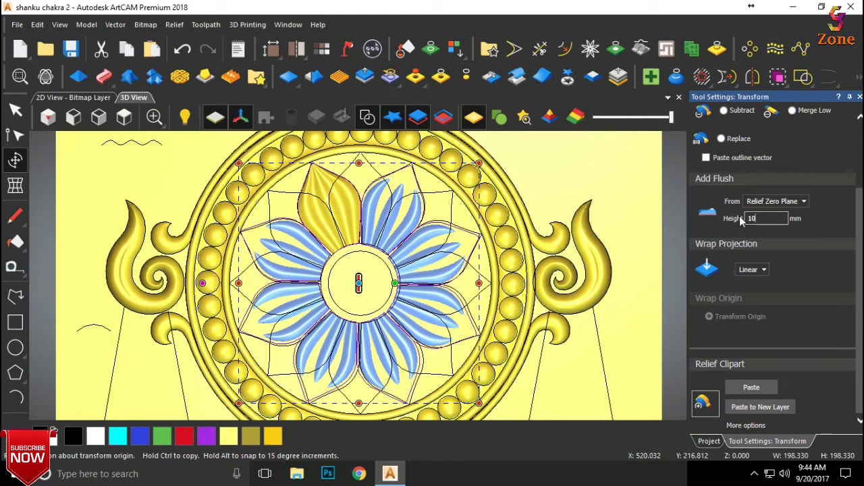
scroll(384, 262, "up", 1)
scroll(384, 262, "up", 1)
scroll(803, 224, "up", 2)
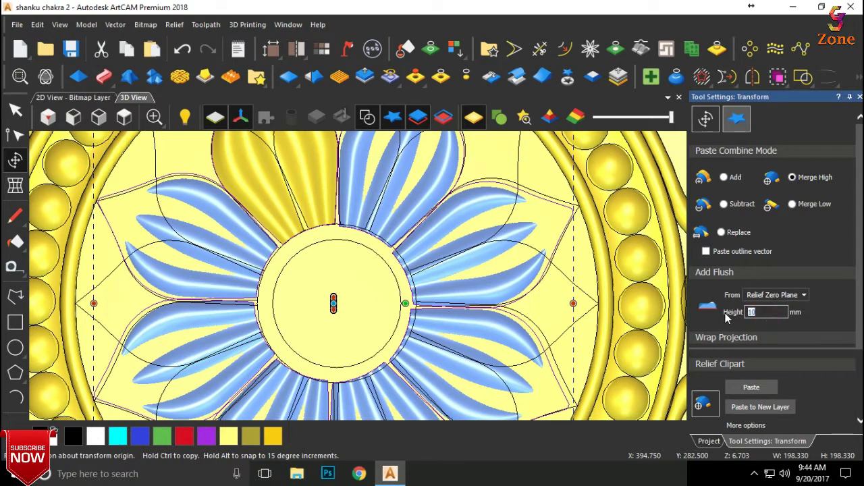
Paste the eight petal copies into Relief Layer 4
left_click(807, 339)
left_click(750, 385)
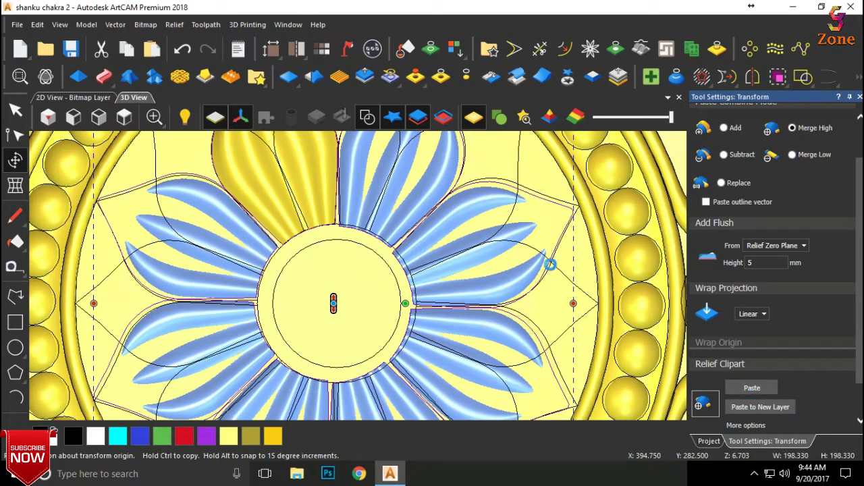
scroll(287, 232, "down", 2)
scroll(287, 232, "down", 2)
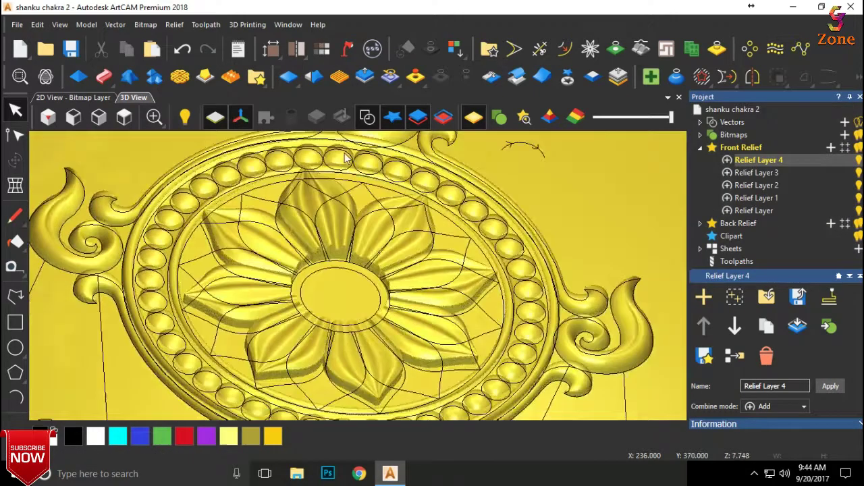
Orbit to inspect the merged petals, then undo the 5 mm Merge High paste
left_click_drag(287, 231, 304, 143)
scroll(241, 266, "up", 4)
mouse_move(241, 265)
left_mouse_down()
mouse_move(289, 274)
mouse_move(386, 265)
mouse_move(253, 234)
mouse_move(237, 208)
mouse_move(352, 223)
mouse_move(428, 267)
mouse_move(403, 319)
mouse_move(414, 309)
mouse_move(410, 329)
mouse_move(444, 236)
mouse_move(366, 341)
mouse_move(369, 324)
left_mouse_up()
scroll(410, 329, "up", 3)
scroll(409, 329, "up", 2)
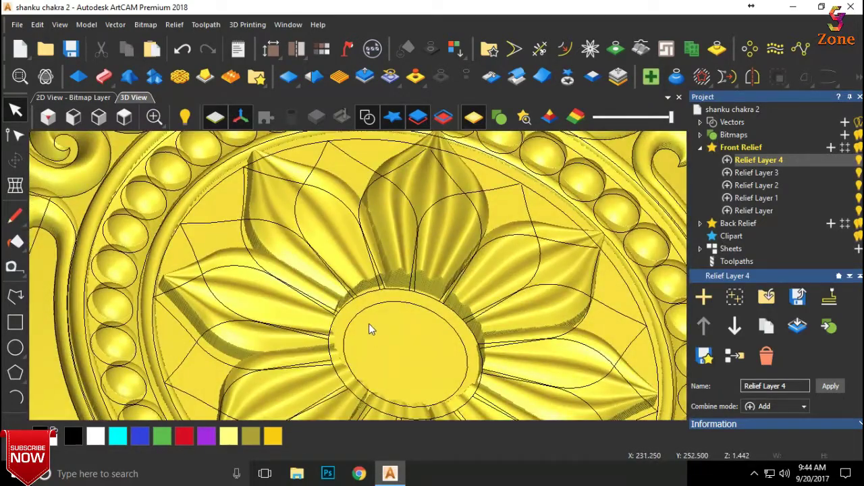
scroll(376, 328, "down", 2)
key("ctrl+z")
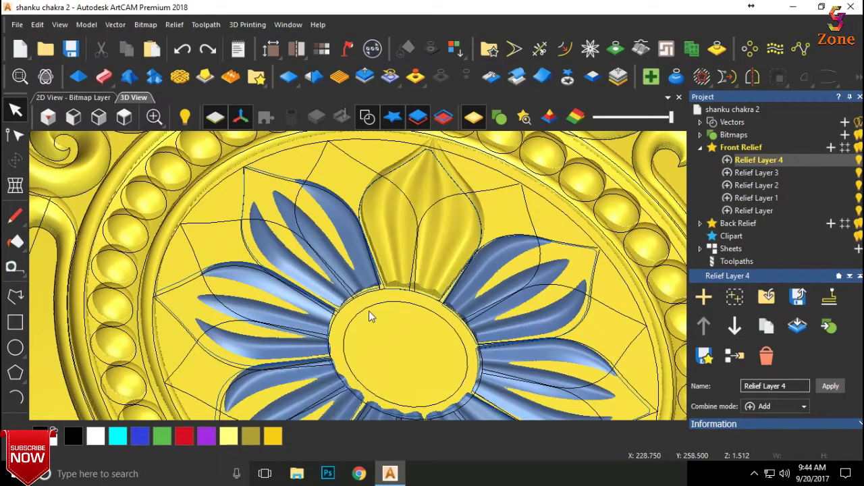
Return to the top view of the whole plate and select the left petal outline
scroll(383, 328, "down", 2)
scroll(383, 327, "up", 2)
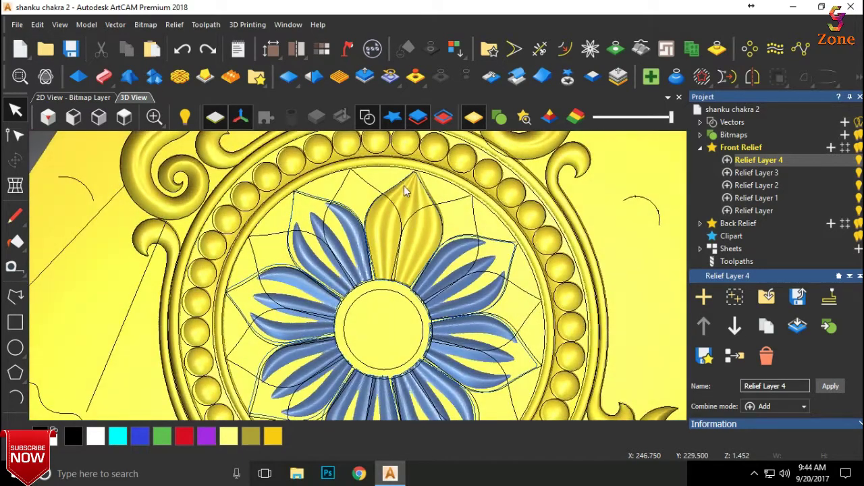
scroll(403, 183, "up", 3)
scroll(399, 216, "down", 1)
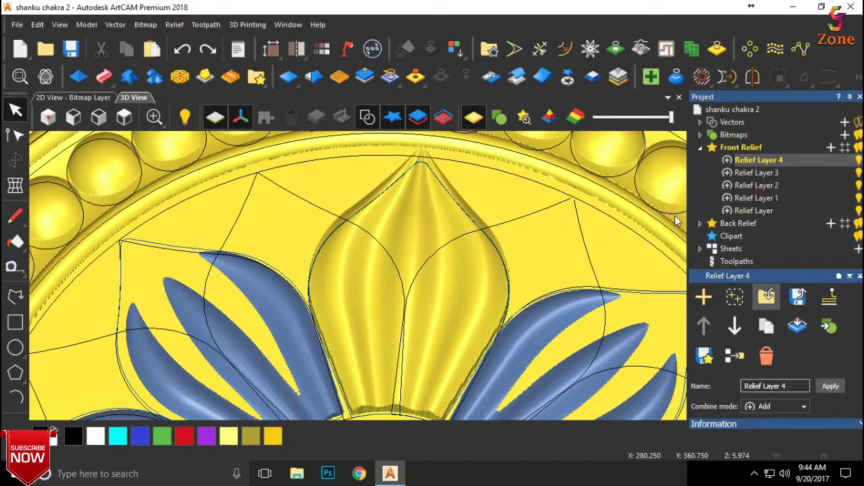
scroll(235, 250, "down", 1)
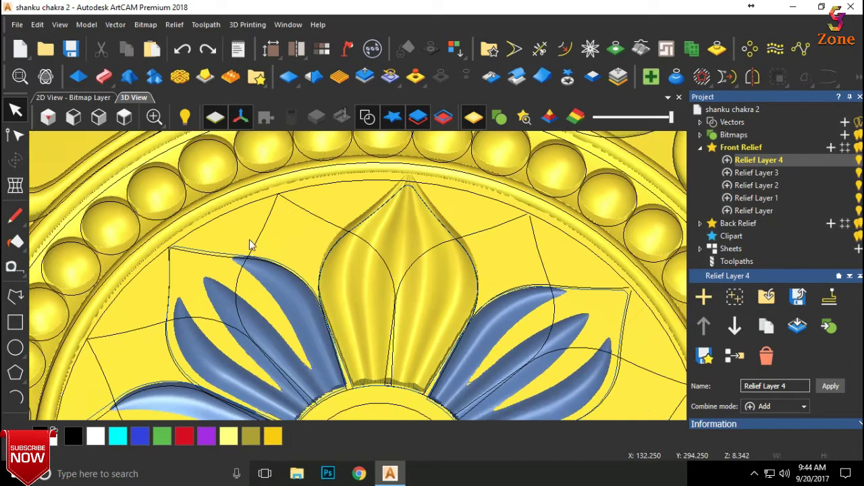
scroll(309, 252, "down", 1)
scroll(402, 332, "down", 1)
scroll(371, 347, "down", 1)
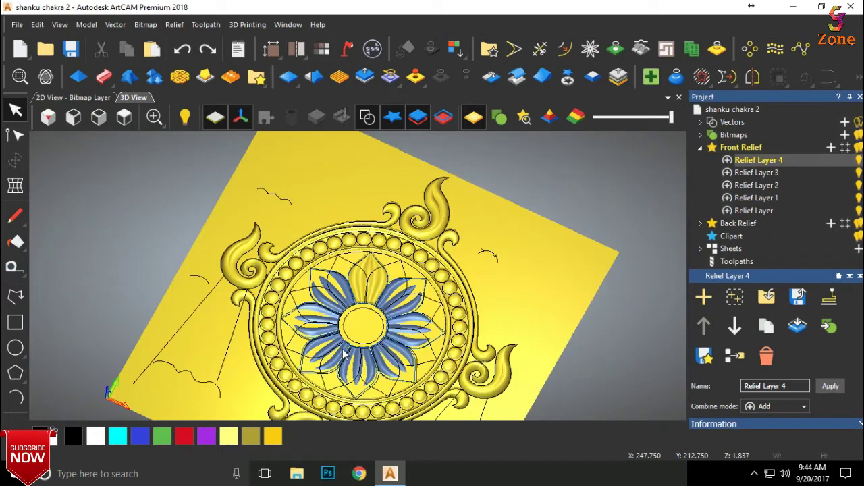
scroll(353, 257, "up", 2)
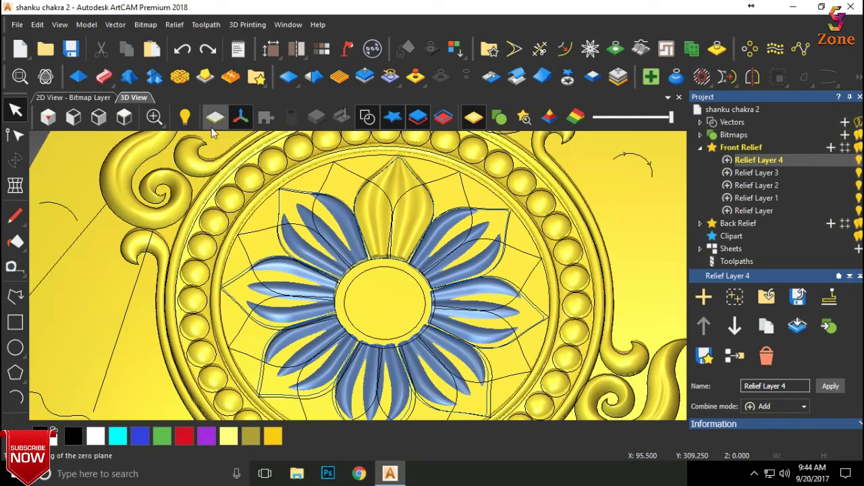
left_click(124, 118)
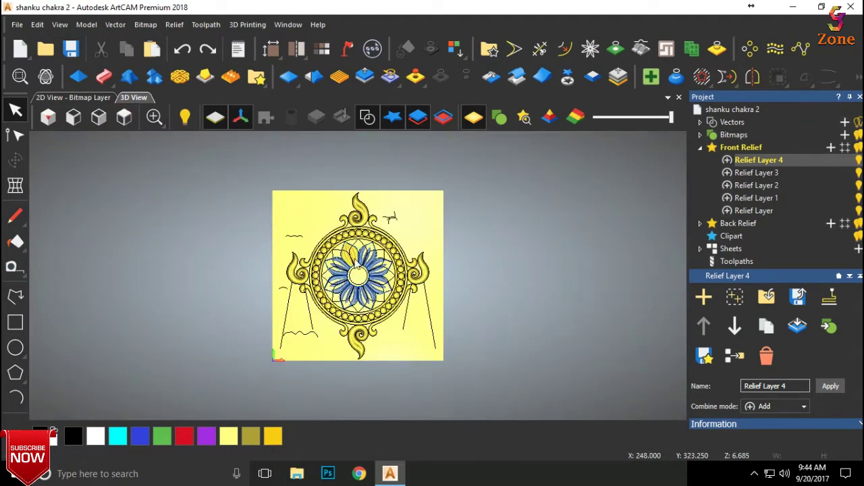
scroll(354, 260, "up", 3)
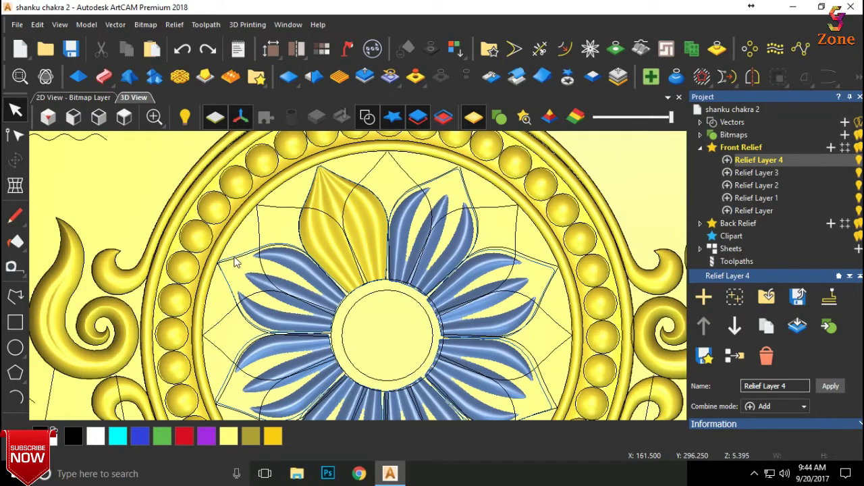
left_click(237, 257)
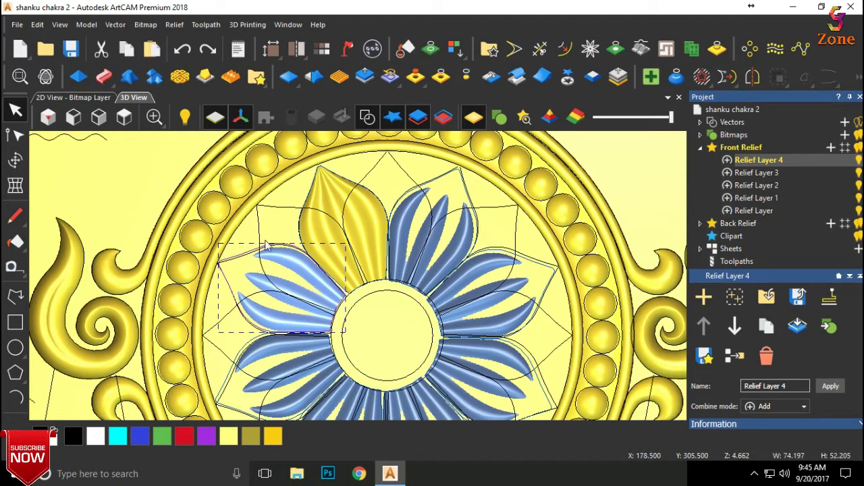
Add the upper, right, lower-right and lower-left petal outlines to the selection
left_click(465, 177, "shift")
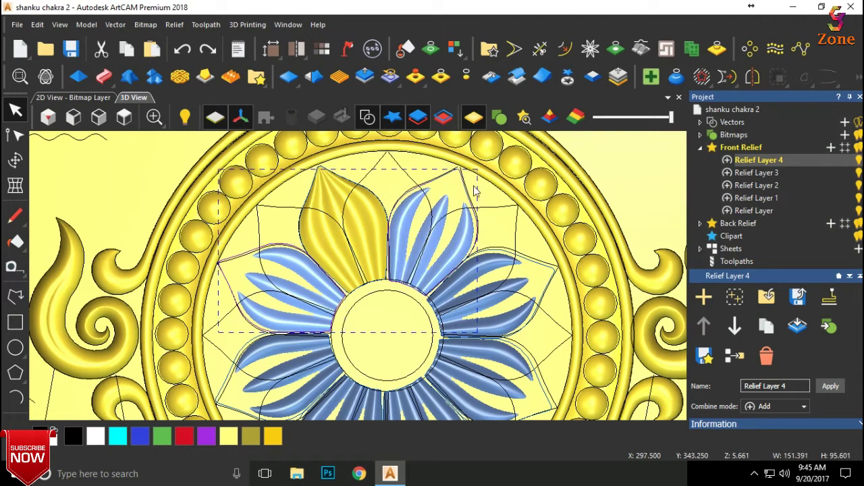
left_click(530, 265, "shift")
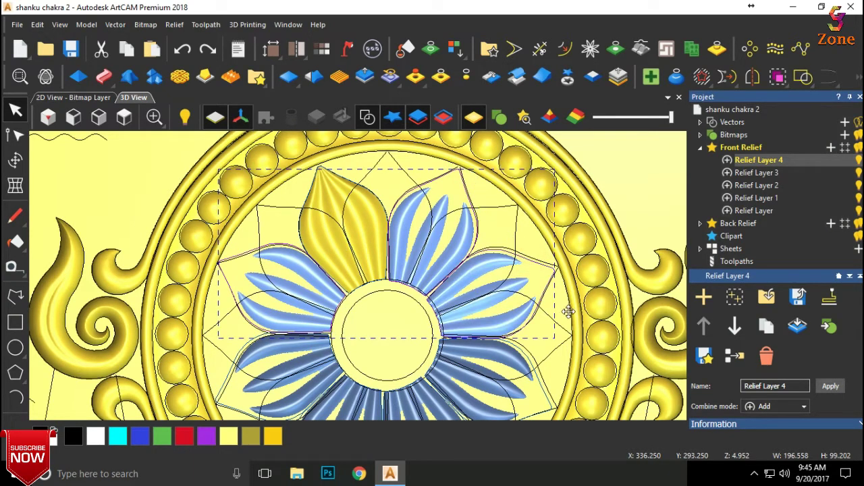
left_click(530, 361, "shift")
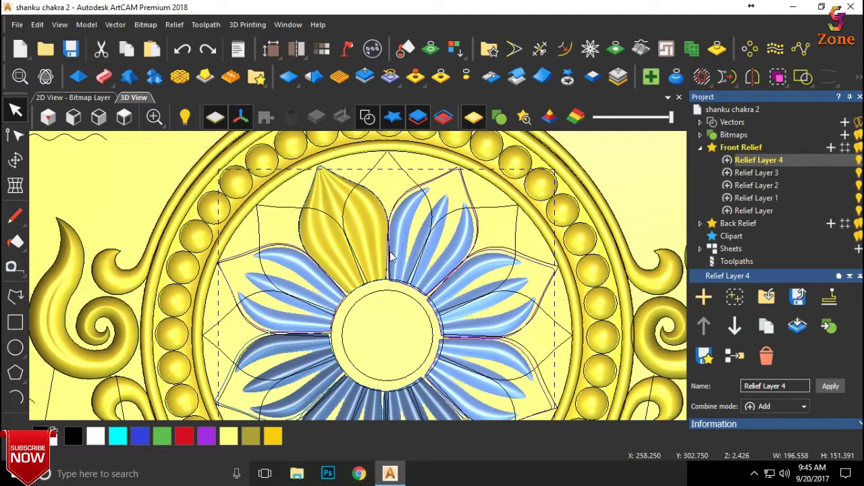
scroll(394, 257, "down", 1)
scroll(269, 352, "up", 2)
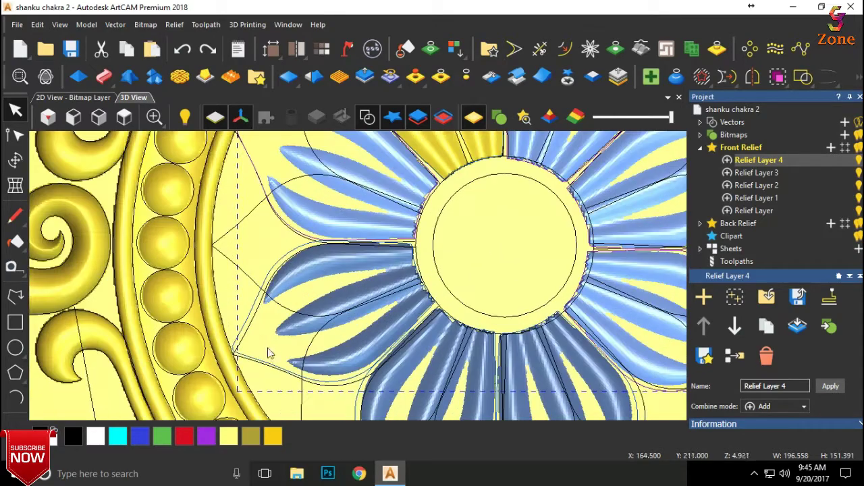
left_click(251, 309, "shift")
Add the two lower petals and transform all eight, spanning 198.33 × 196.558 mm
scroll(351, 337, "down", 1)
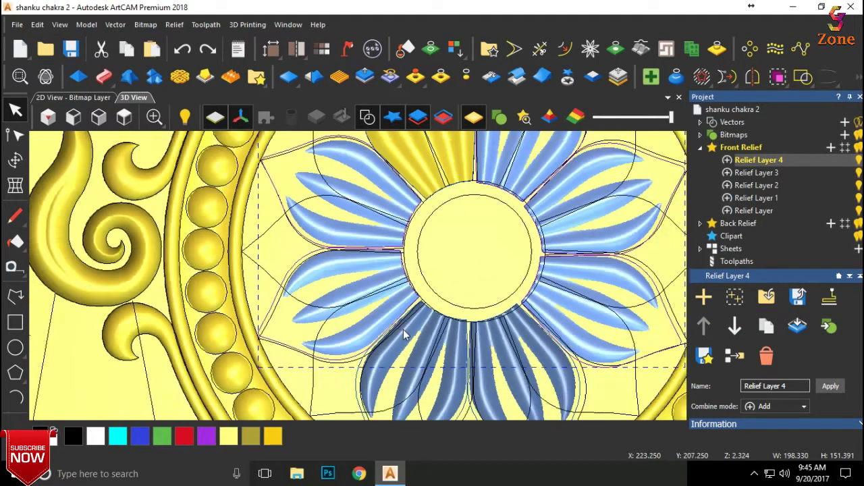
scroll(358, 371, "down", 1)
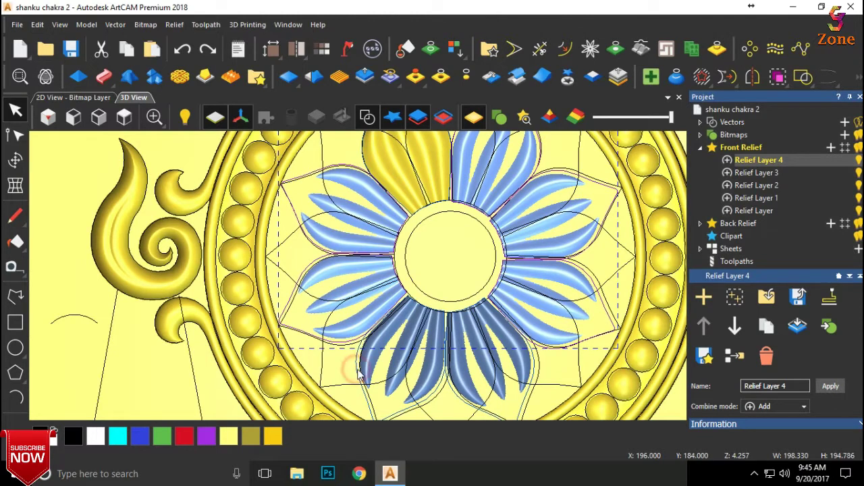
left_click(355, 368, "shift")
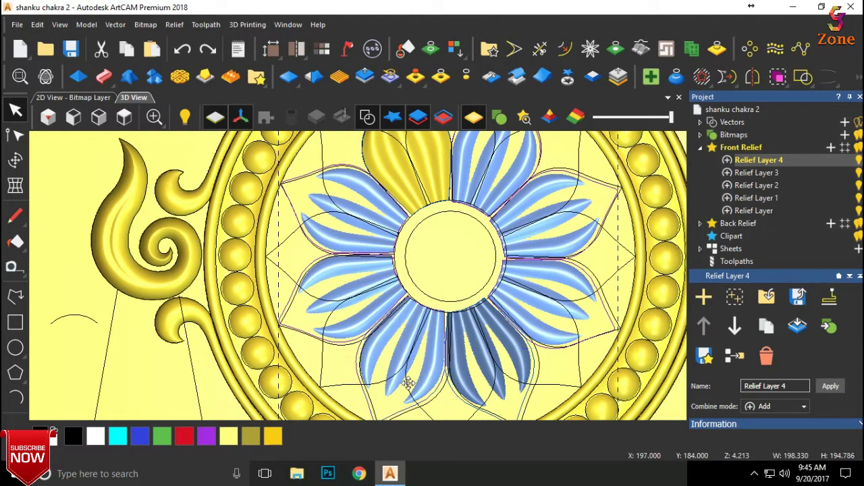
left_click(463, 404, "shift")
scroll(535, 345, "up", 1)
scroll(535, 345, "up", 1)
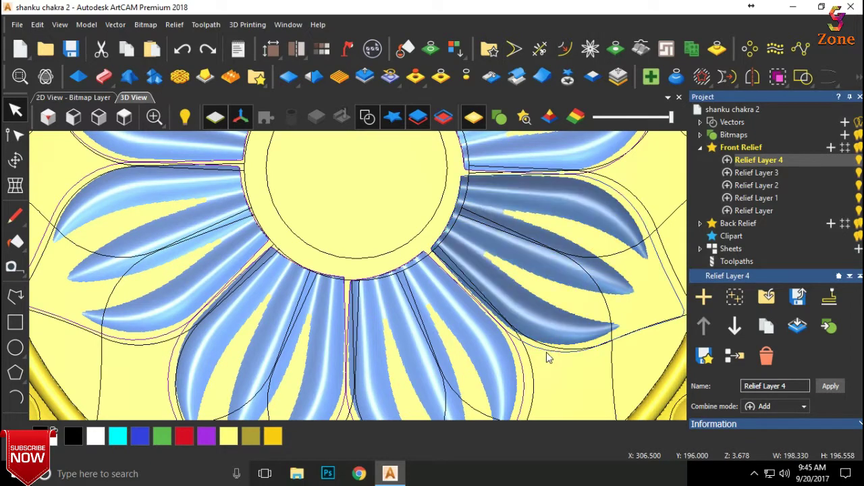
scroll(530, 255, "down", 1)
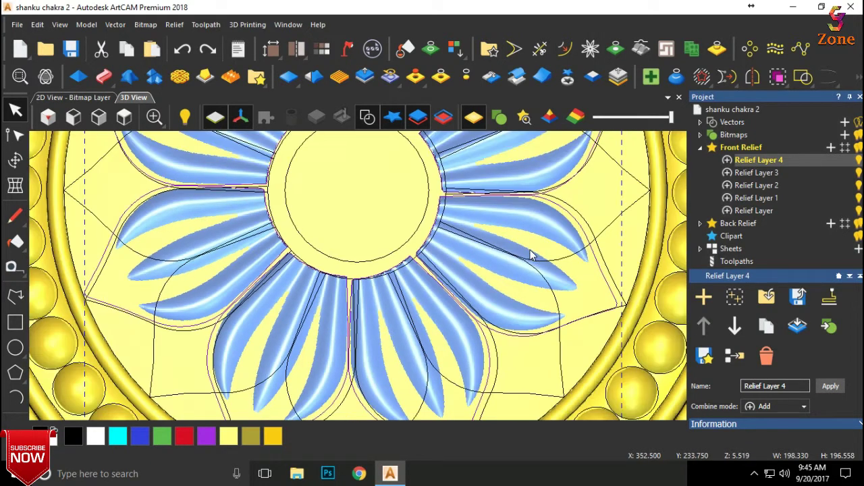
scroll(530, 255, "down", 1)
left_click(15, 160)
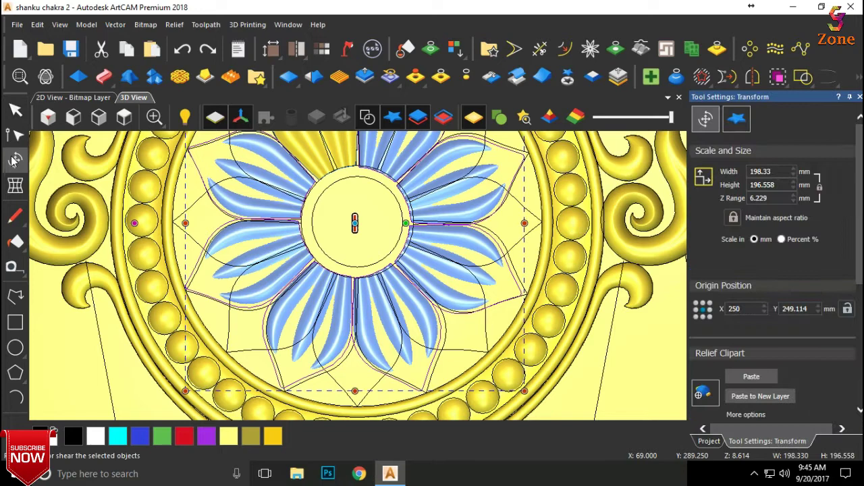
Paste the eight petals with Merge High on a 2 mm flush from Relief Zero Plane
left_click(743, 415)
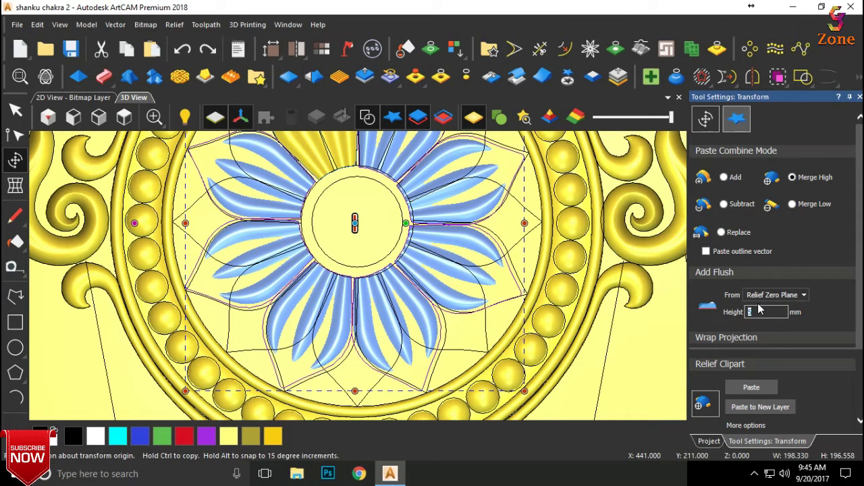
left_click(755, 391)
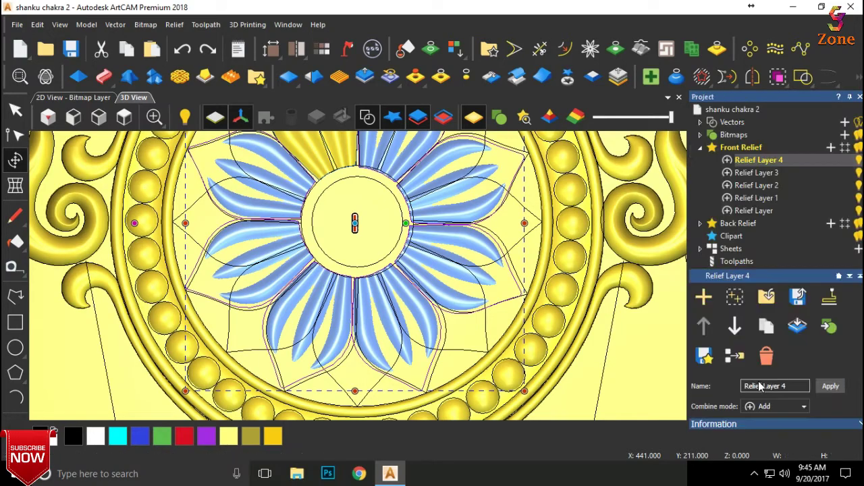
scroll(360, 199, "down", 3)
left_click_drag(360, 200, 380, 131)
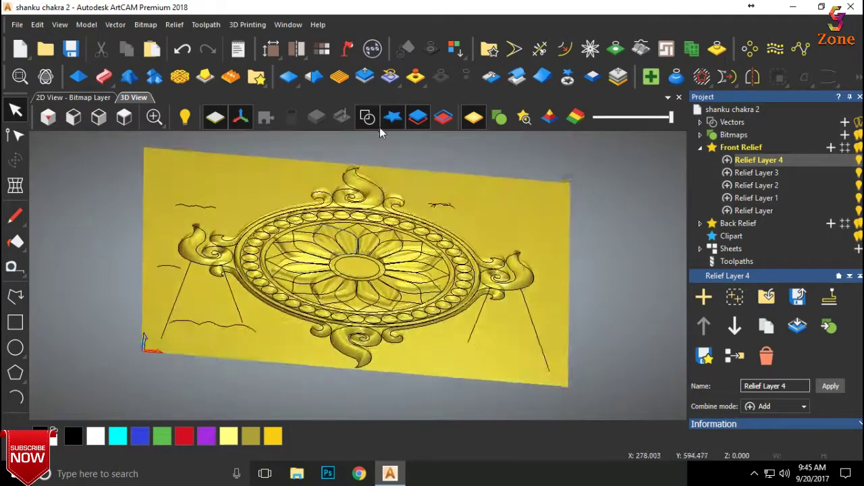
Inspect the 2 mm merged petals from several angles, return to top view, and undo the paste
scroll(322, 266, "up", 3)
scroll(395, 276, "up", 3)
mouse_move(395, 276)
left_mouse_down()
mouse_move(304, 332)
mouse_move(230, 354)
mouse_move(247, 303)
mouse_move(295, 248)
mouse_move(294, 225)
mouse_move(276, 241)
mouse_move(277, 255)
left_mouse_up()
mouse_move(474, 312)
left_mouse_down()
mouse_move(289, 277)
mouse_move(314, 318)
mouse_move(460, 356)
mouse_move(510, 298)
mouse_move(142, 268)
left_mouse_up()
left_click_drag(224, 258, 263, 195)
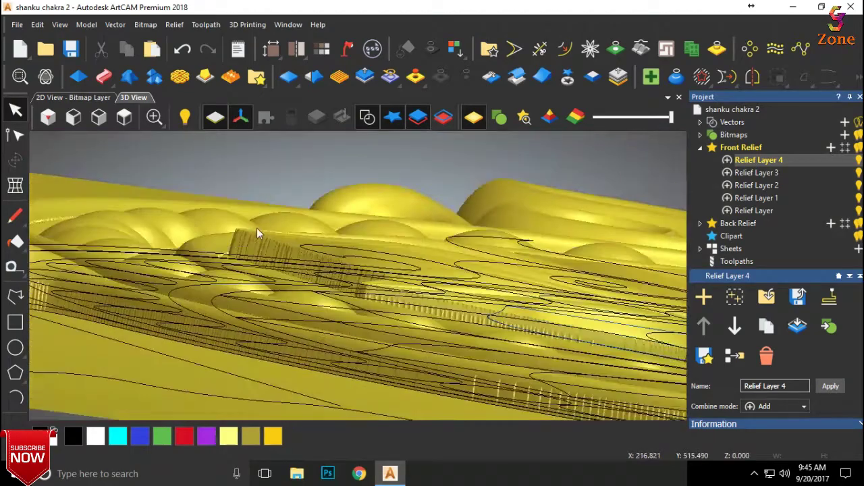
left_click_drag(257, 227, 239, 266)
scroll(372, 262, "down", 5)
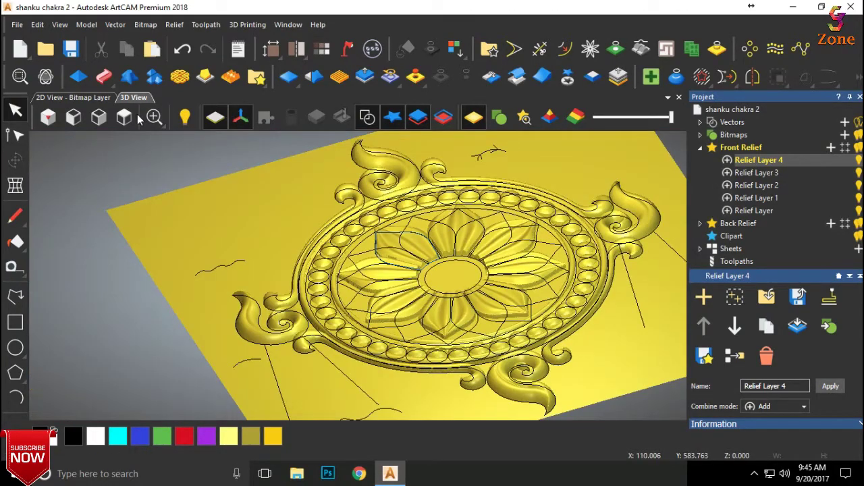
left_click(123, 117)
scroll(364, 271, "up", 4)
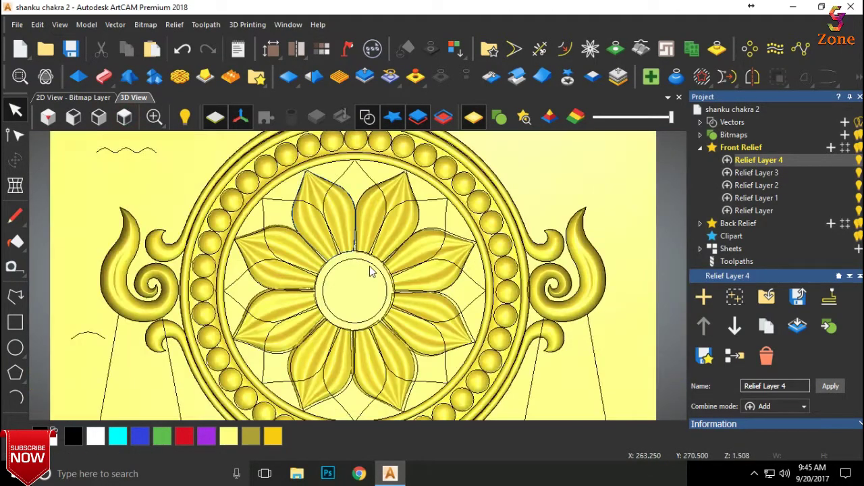
key("ctrl+z")
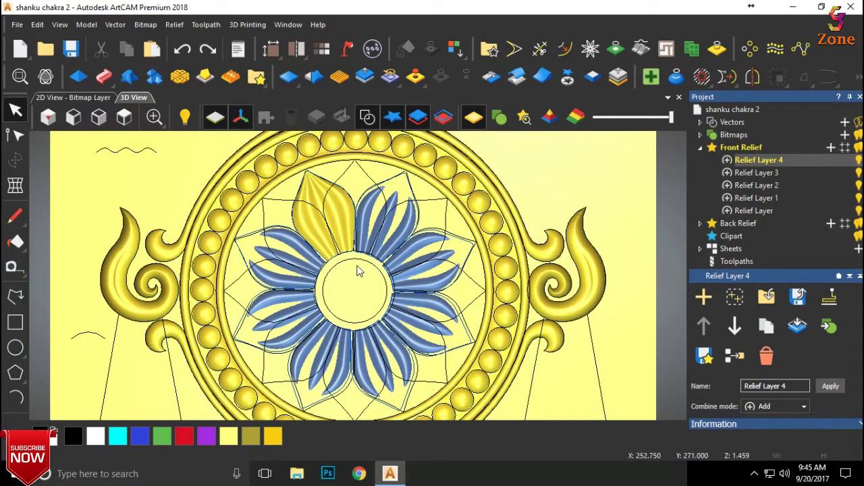
Make Relief Layer 3 the working layer and clear the trial petal selections
scroll(358, 270, "up", 2)
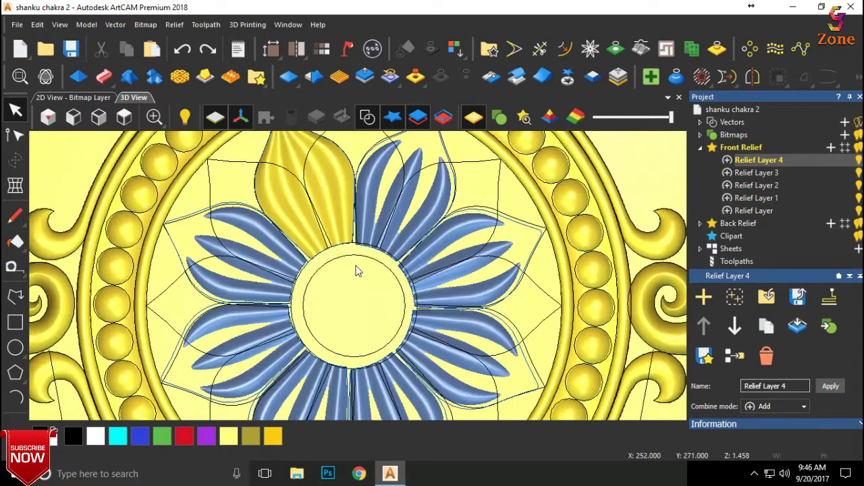
left_click(251, 165)
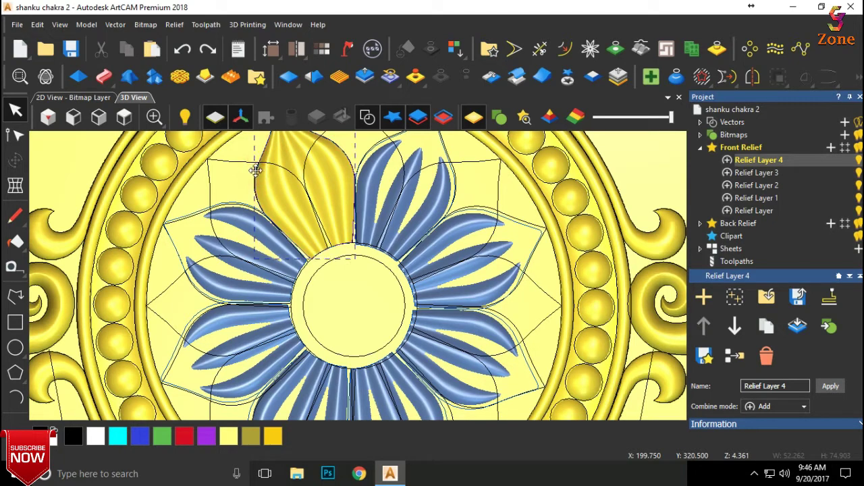
key("Escape")
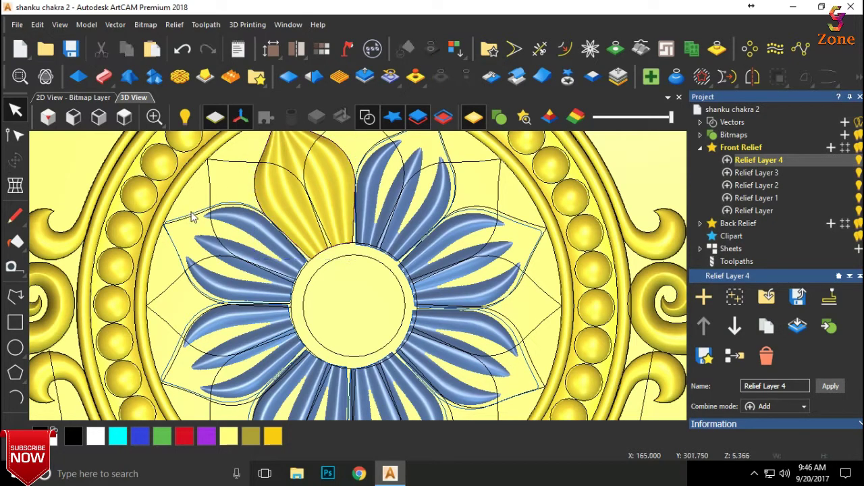
left_click(173, 220)
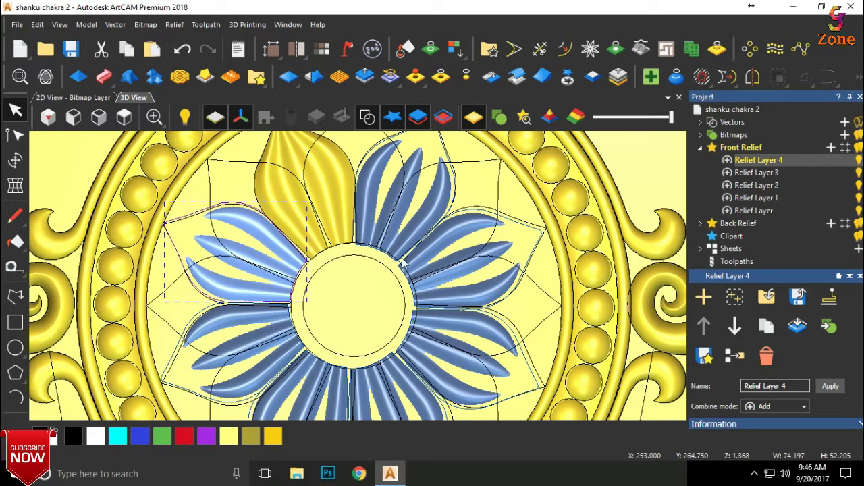
left_click(765, 174)
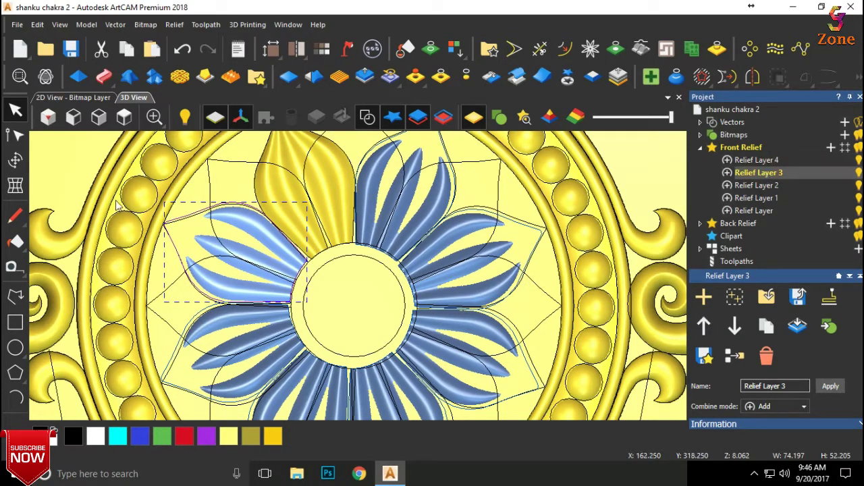
left_click(191, 320)
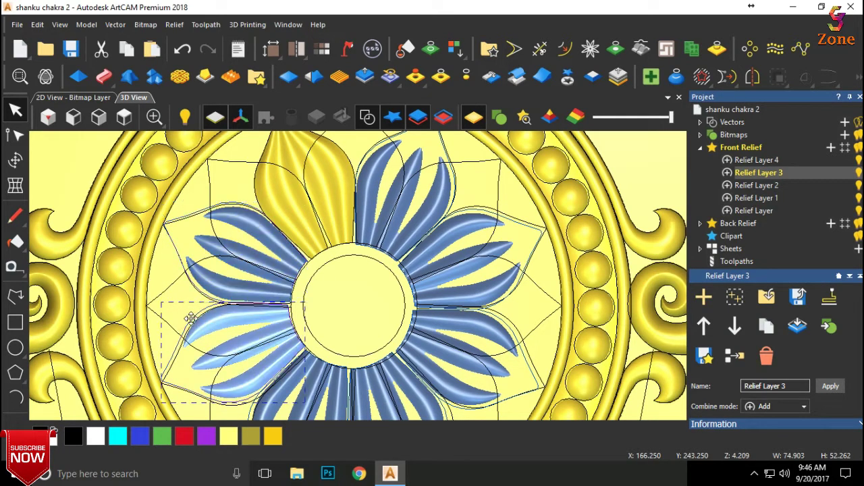
left_click(195, 320)
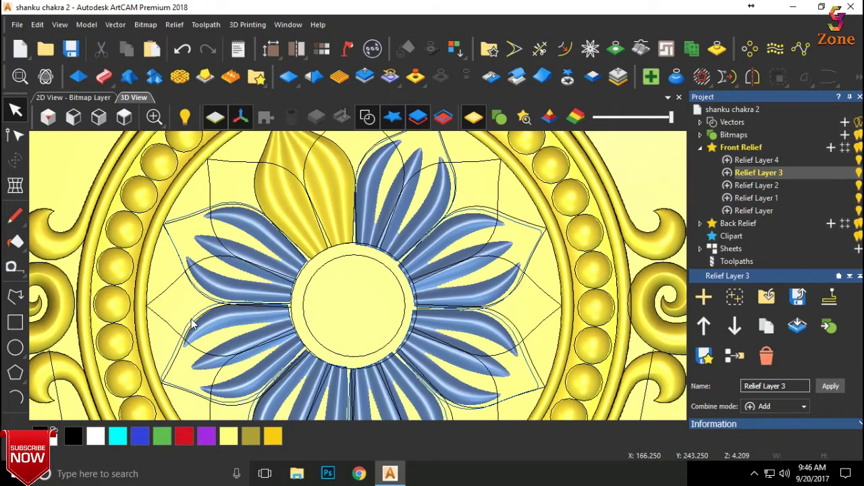
Select the lower-left petal relief and add the upper-left petals
scroll(197, 321, "up", 3)
left_click(214, 301)
left_click(233, 264, "shift")
scroll(273, 298, "down", 3)
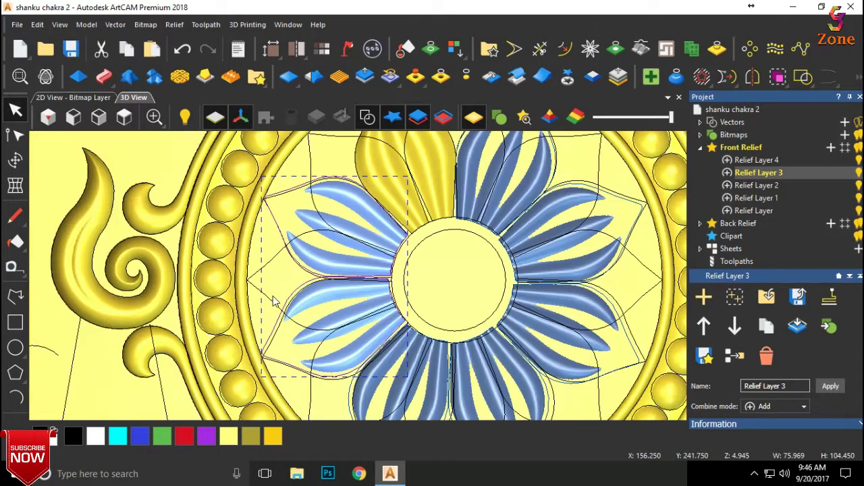
scroll(273, 300, "down", 1)
scroll(405, 200, "up", 3)
scroll(514, 189, "down", 1)
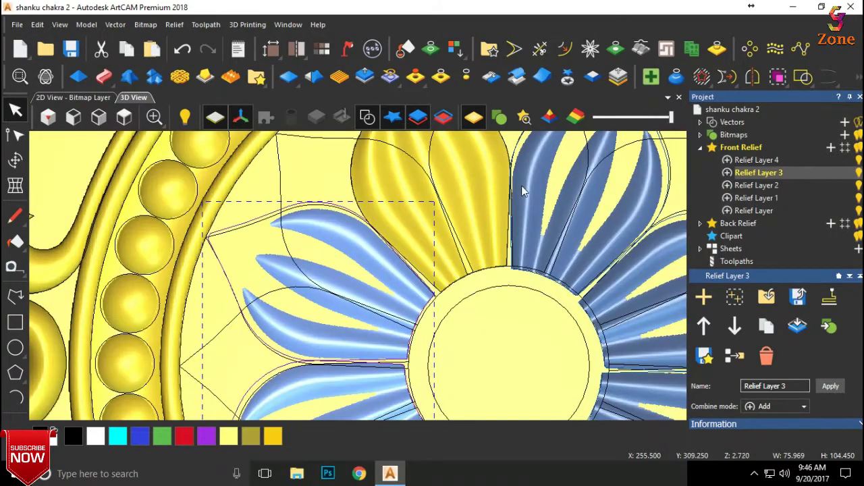
scroll(521, 185, "down", 1)
scroll(545, 162, "up", 3)
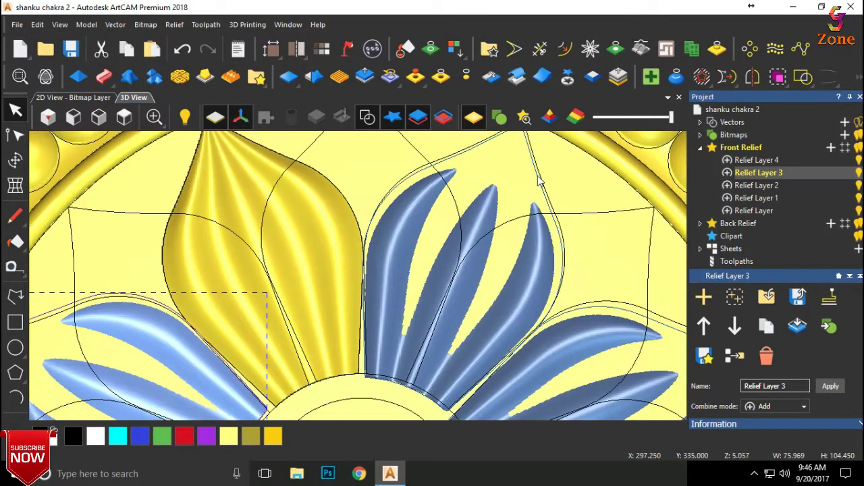
Add the right-hand and lower petal outlines, then bring Transform back onto the blue petals
left_click(541, 181, "shift")
scroll(560, 223, "down", 3)
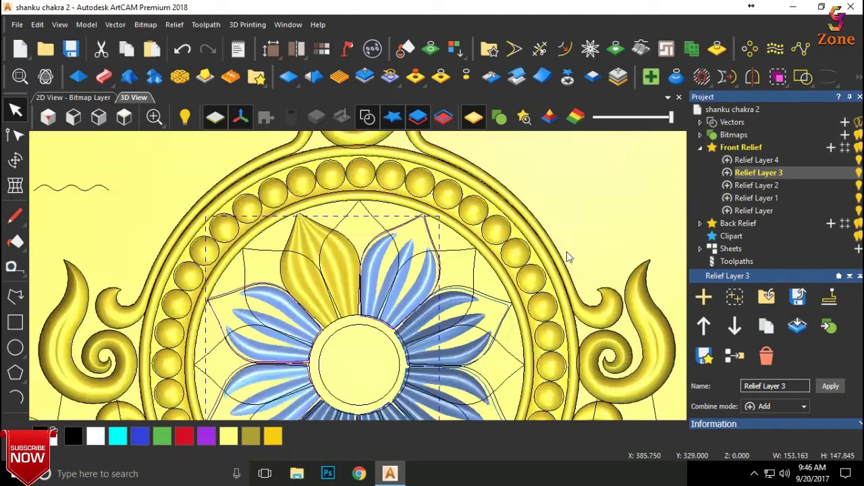
scroll(494, 336, "up", 2)
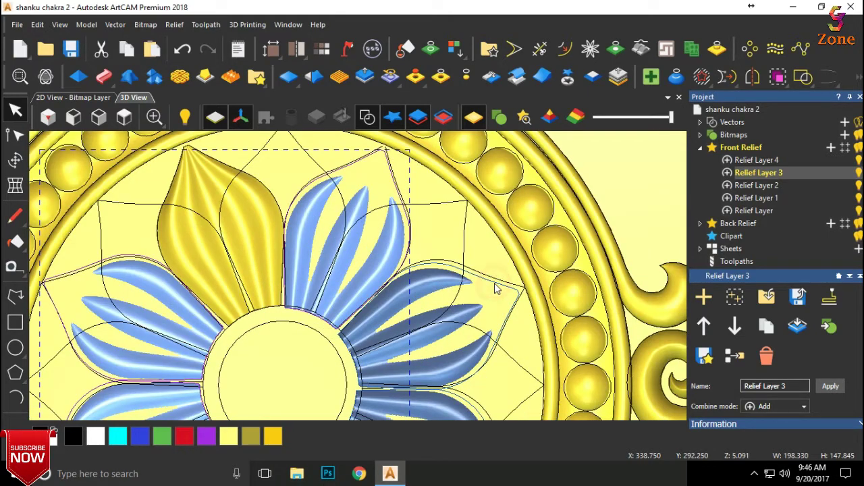
scroll(475, 312, "down", 2)
scroll(404, 312, "up", 2)
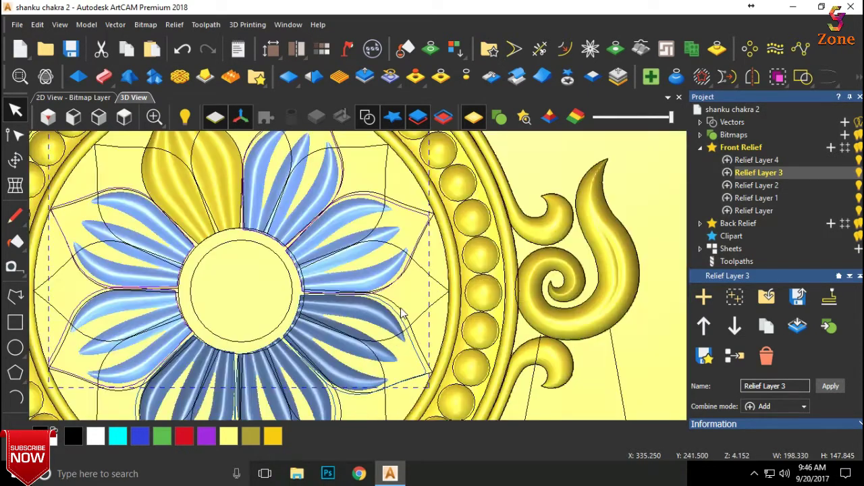
scroll(400, 316, "up", 1)
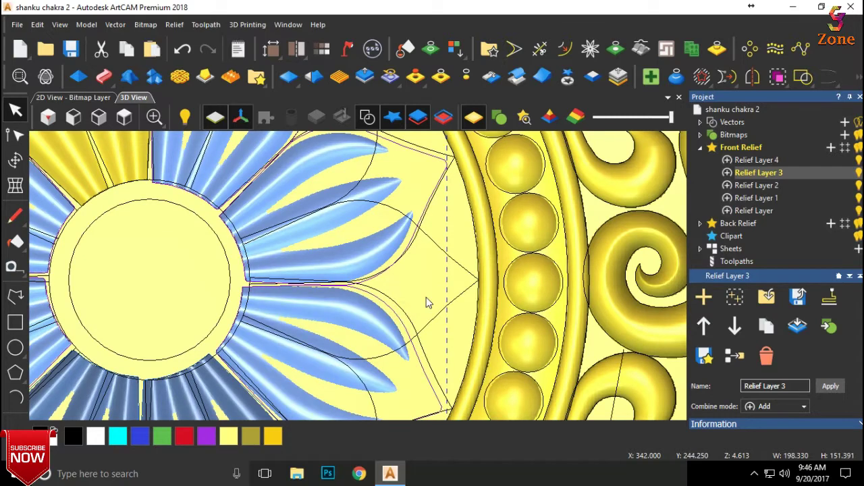
scroll(405, 308, "down", 3)
scroll(331, 382, "up", 2)
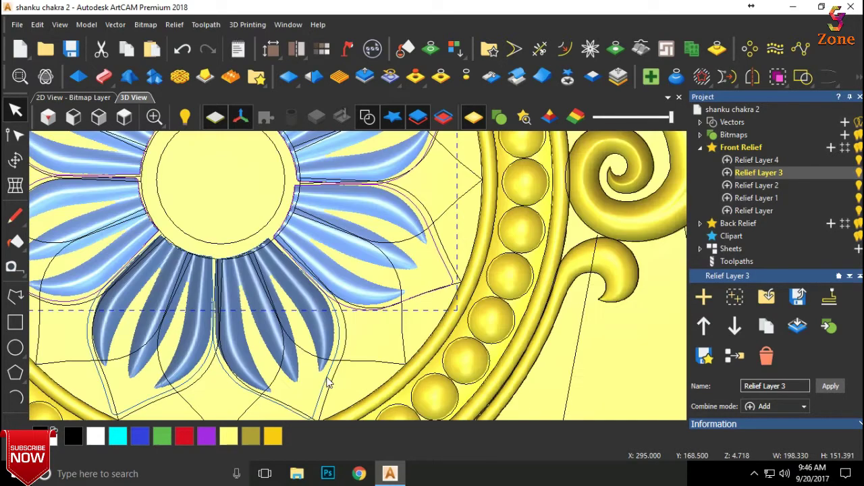
scroll(289, 365, "down", 2)
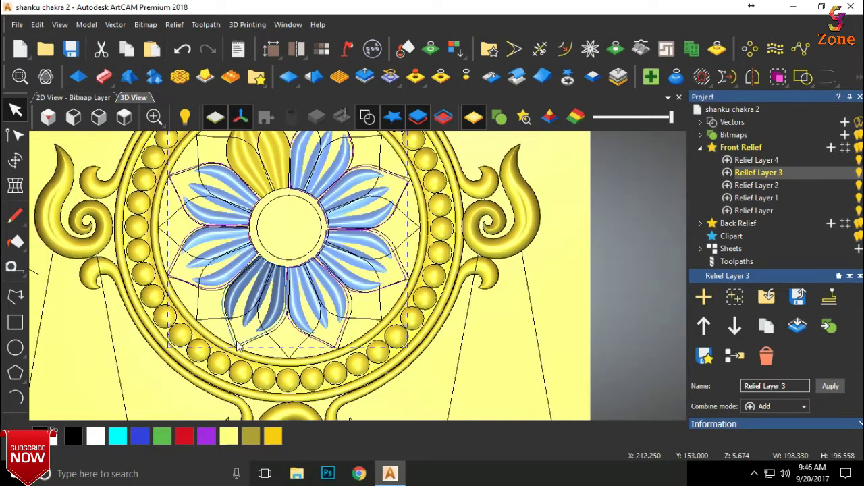
scroll(241, 346, "up", 2)
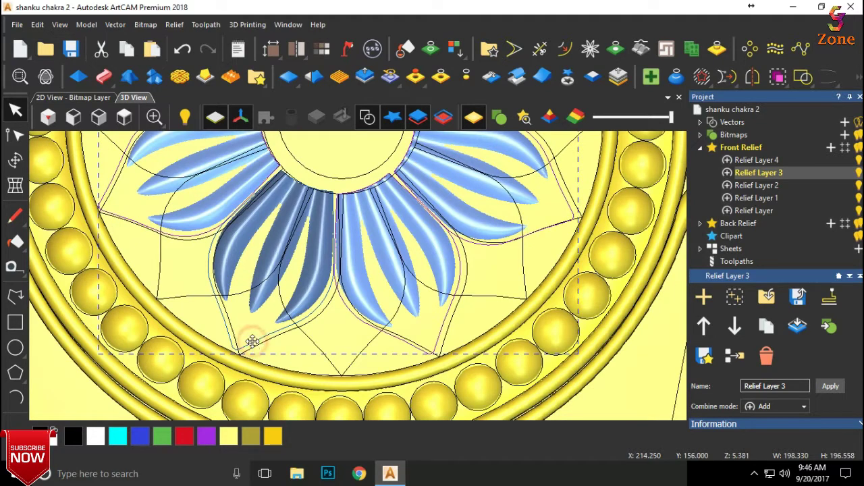
left_click(252, 341)
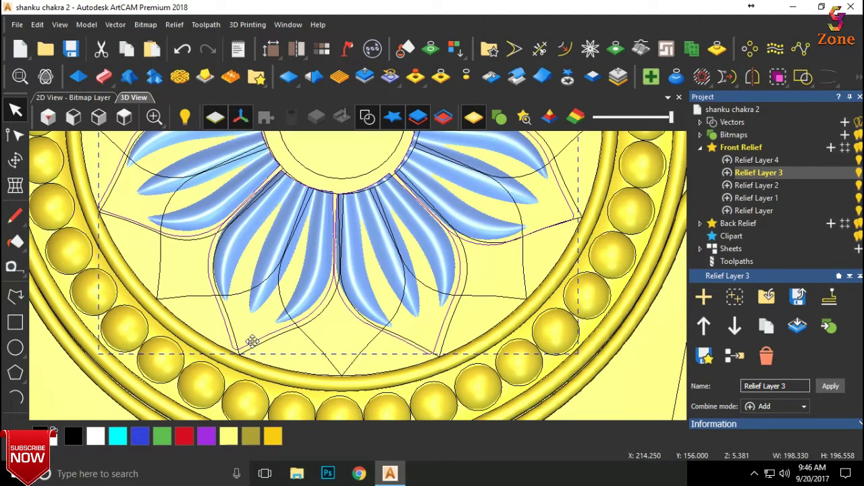
left_click(15, 160)
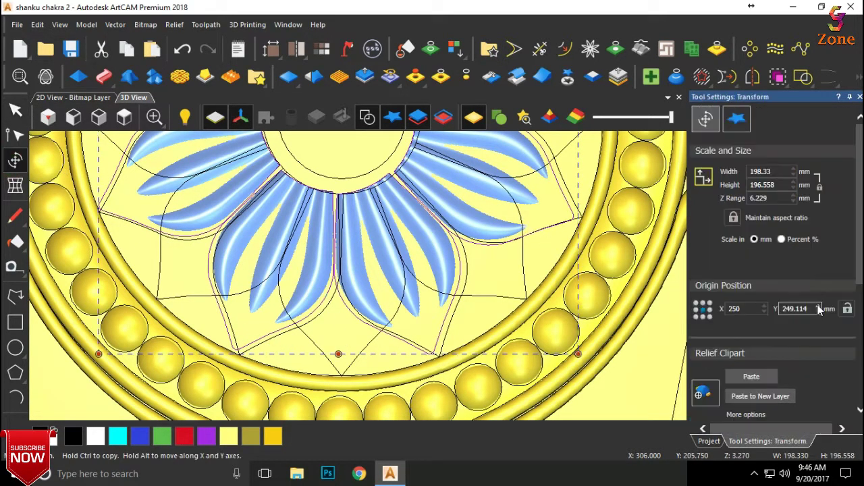
Paste the blue petal clipart into Relief Layer 3 and orbit to inspect the yellow petals
left_click(763, 376)
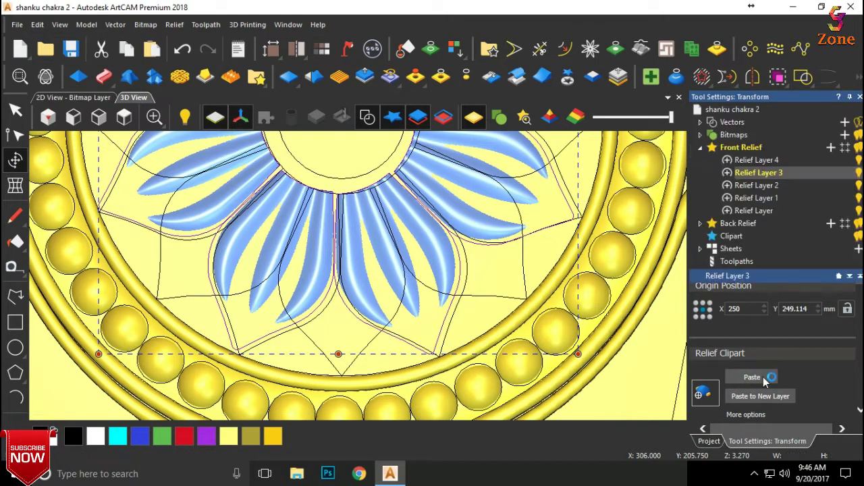
scroll(249, 276, "down", 2)
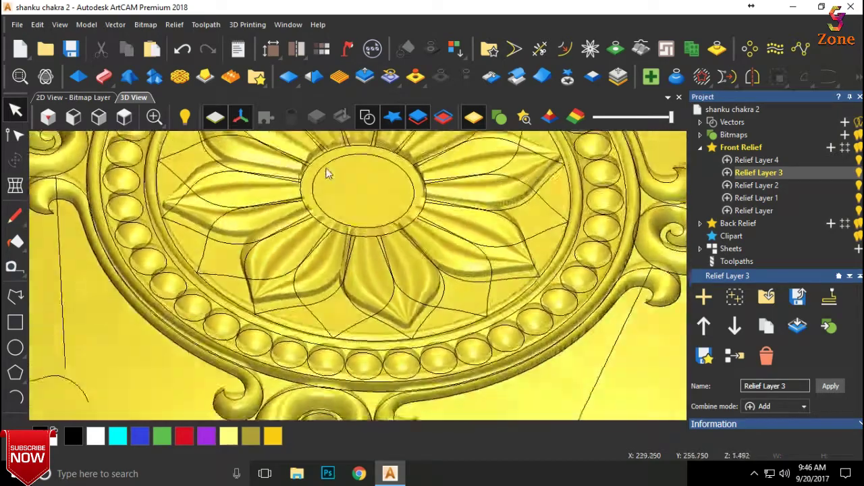
left_click_drag(302, 287, 331, 143)
scroll(361, 232, "down", 2)
left_click_drag(361, 232, 285, 198)
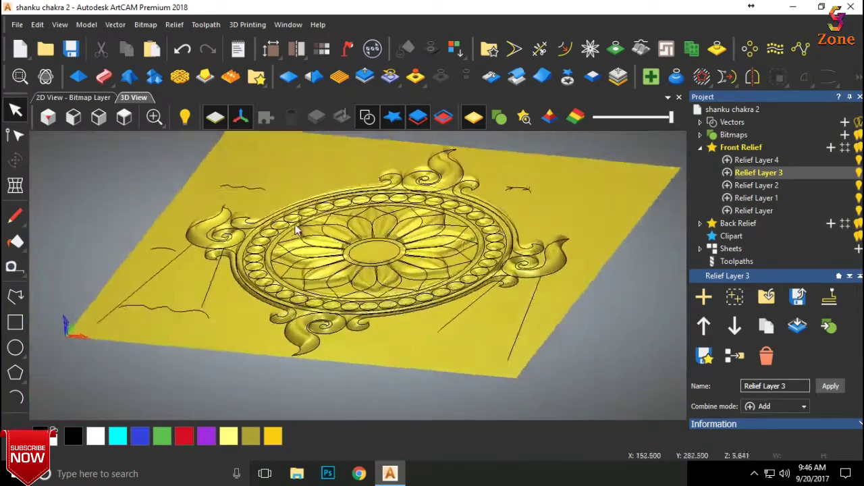
scroll(373, 282, "up", 4)
mouse_move(377, 277)
left_mouse_down()
mouse_move(429, 325)
mouse_move(357, 334)
mouse_move(318, 324)
mouse_move(334, 297)
mouse_move(425, 351)
mouse_move(573, 353)
mouse_move(480, 291)
mouse_move(484, 230)
left_mouse_up()
mouse_move(400, 244)
left_mouse_down()
mouse_move(414, 249)
mouse_move(332, 231)
mouse_move(353, 200)
mouse_move(333, 251)
mouse_move(268, 314)
mouse_move(425, 292)
left_mouse_up()
scroll(427, 294, "down", 3)
scroll(430, 301, "up", 1)
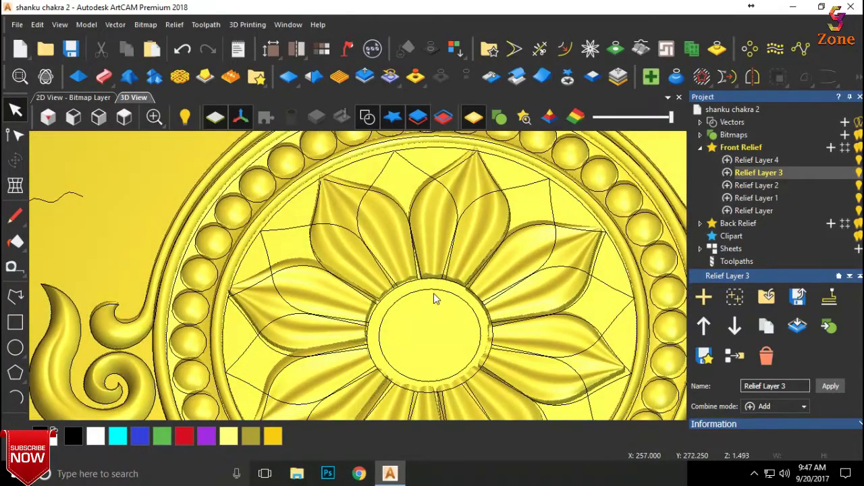
Undo the petal paste and return to a flat top-down view
key("ctrl+z")
left_click_drag(363, 277, 158, 149)
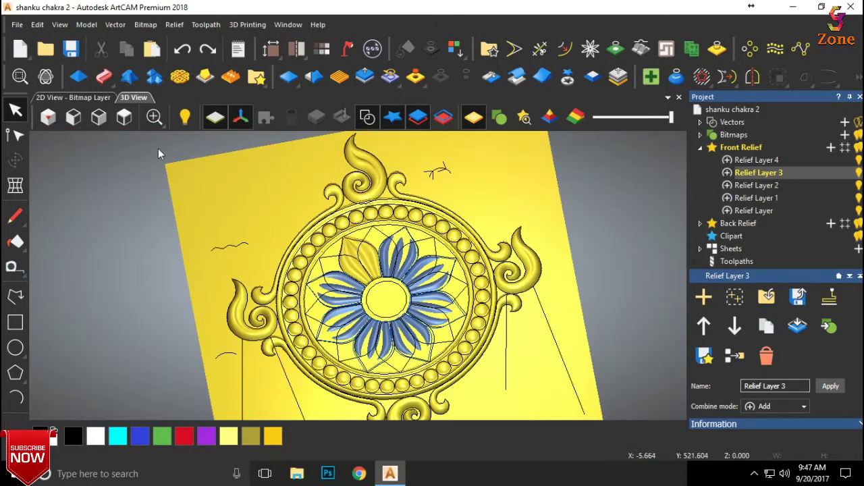
left_click(125, 119)
scroll(357, 277, "up", 5)
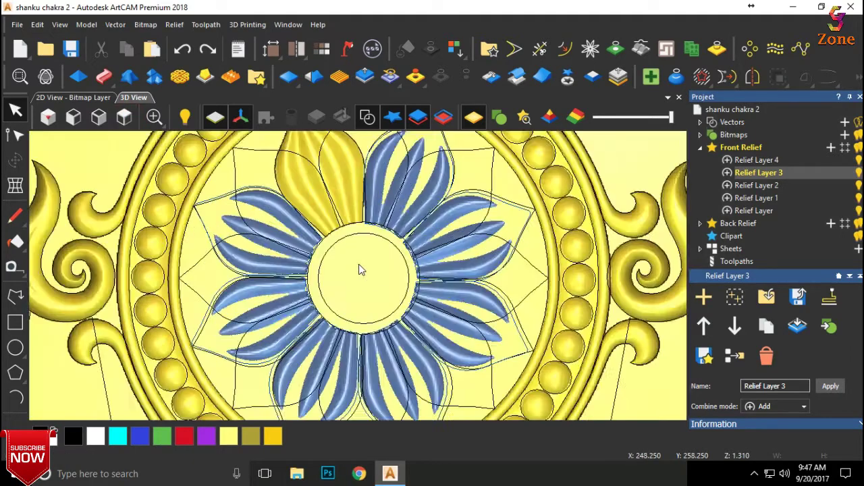
scroll(221, 241, "up", 1)
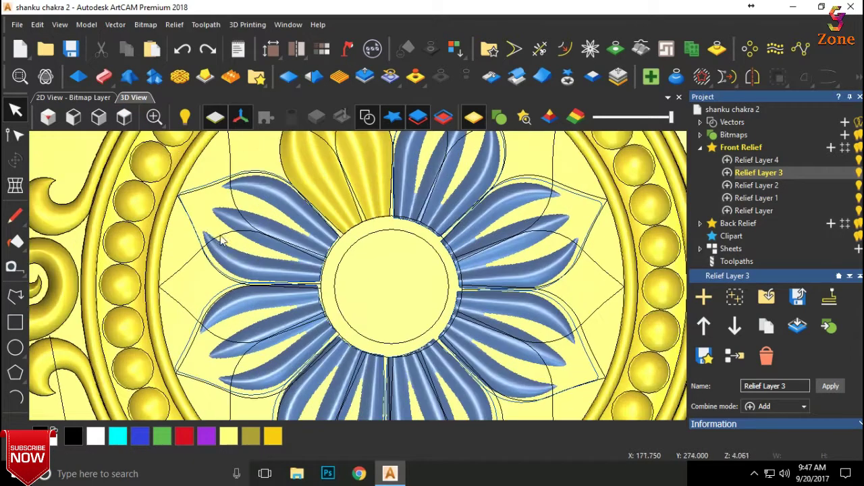
Select the upper-left, lower-left, top-right and right leaf outlines around the hub
left_click(192, 189)
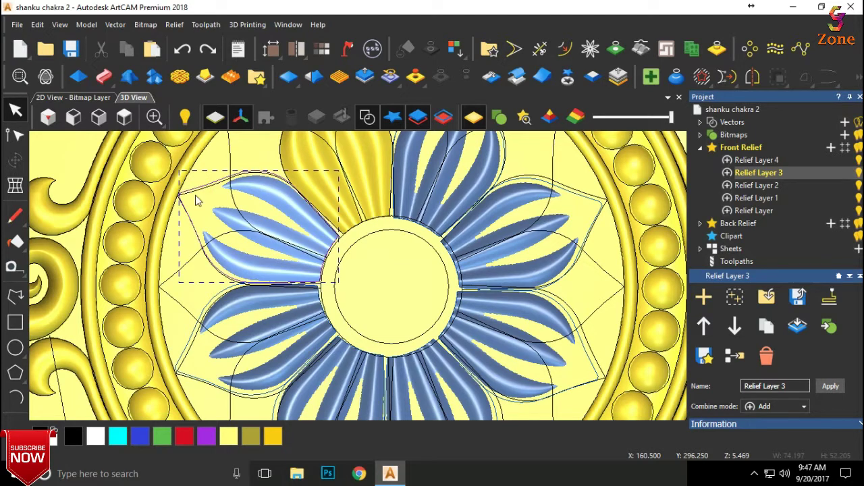
left_click(202, 309, "shift")
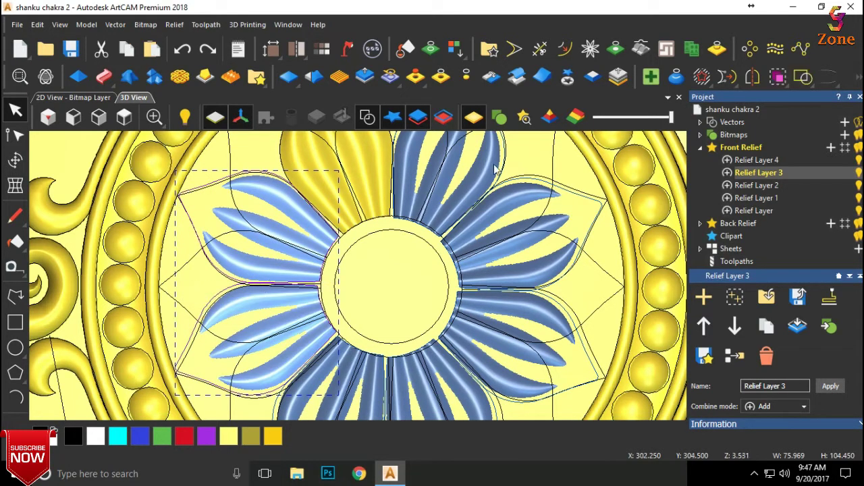
scroll(508, 162, "down", 1)
scroll(511, 178, "down", 1)
scroll(443, 174, "up", 1)
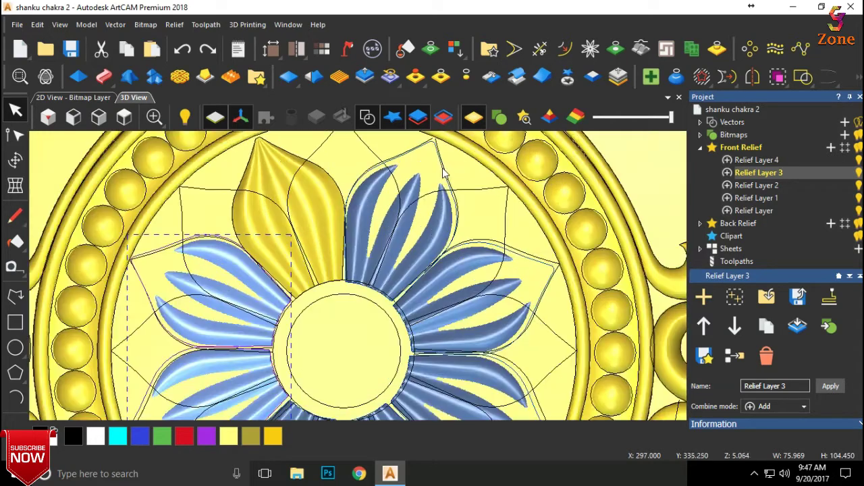
left_click(443, 177, "shift")
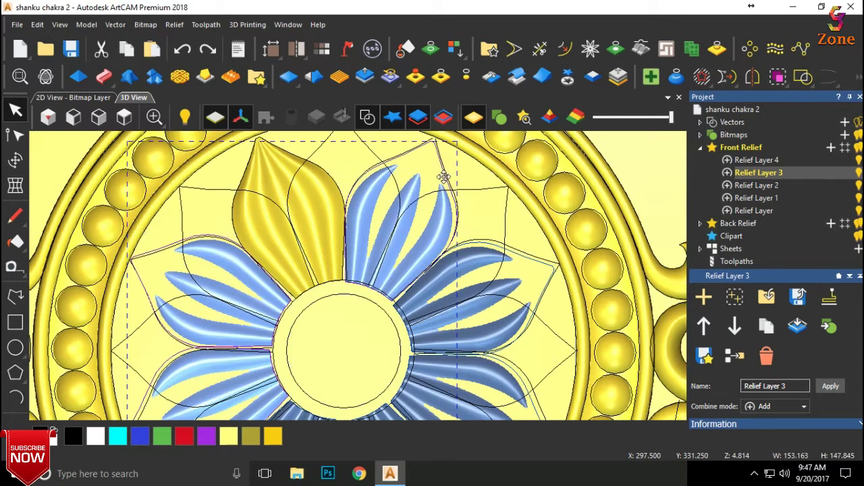
left_click(519, 255, "shift")
Add the bottom and another lower petal outline to the selection
scroll(519, 257, "down", 1)
scroll(480, 351, "down", 1)
scroll(468, 366, "up", 1)
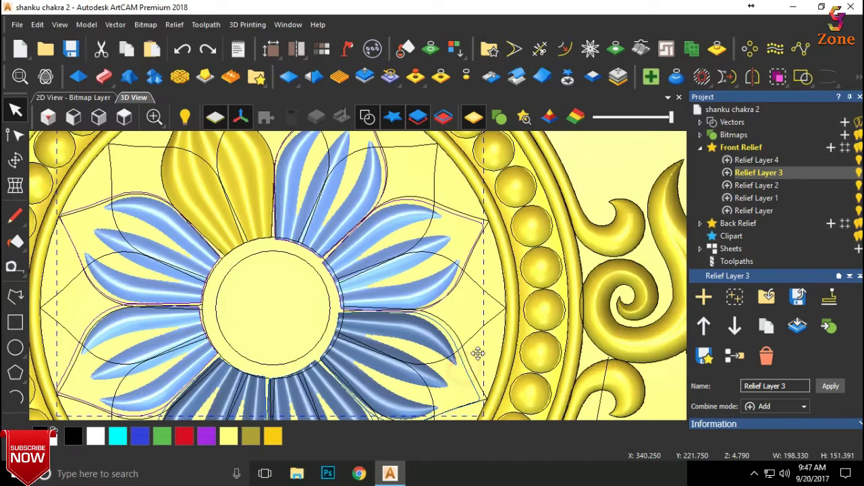
scroll(480, 305, "down", 1)
scroll(476, 303, "down", 1)
scroll(341, 404, "up", 1)
scroll(341, 404, "up", 1)
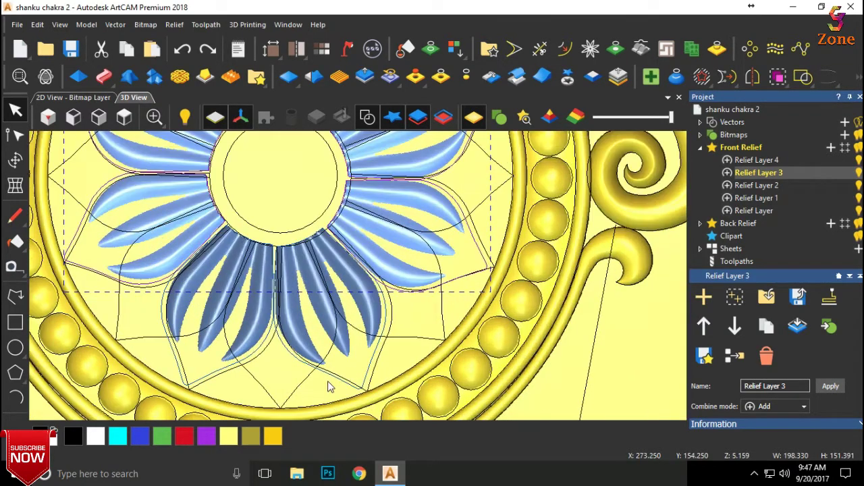
left_click(329, 377, "shift")
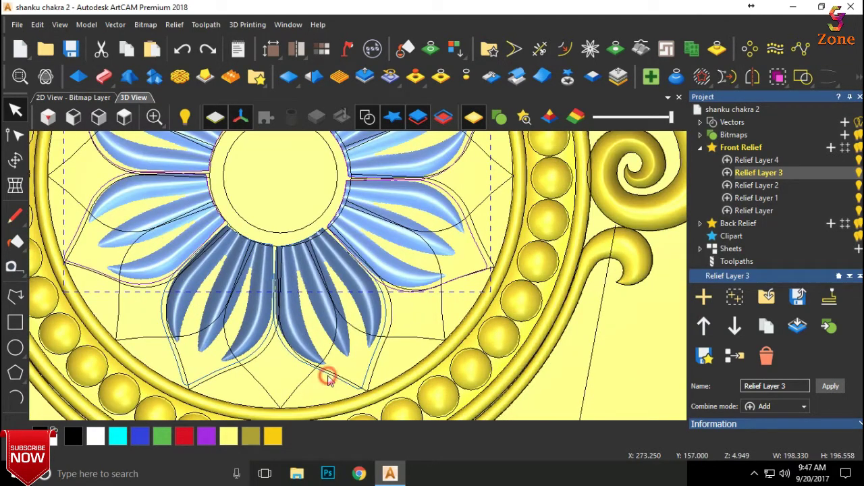
left_click(209, 377, "shift")
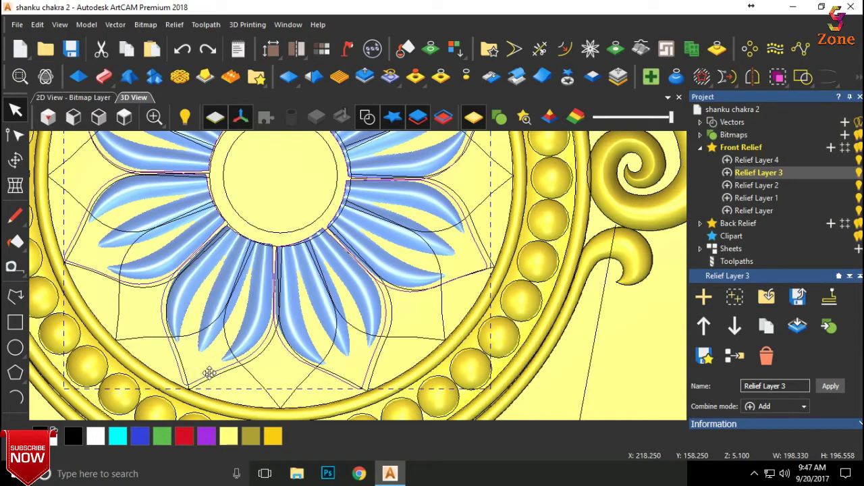
Paste the petal clipart into the relief with Merge High and Add Flush Height 0
left_click(15, 160)
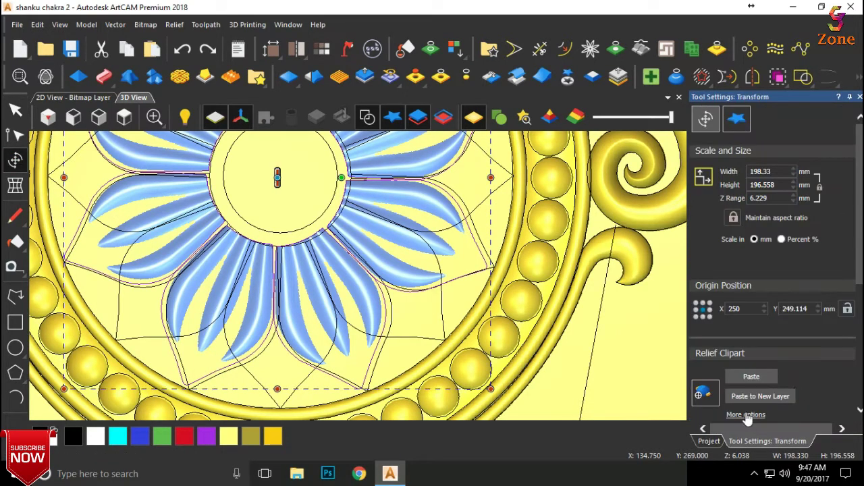
scroll(788, 364, "down", 3)
scroll(793, 360, "up", 1)
scroll(793, 360, "up", 2)
scroll(789, 341, "down", 3)
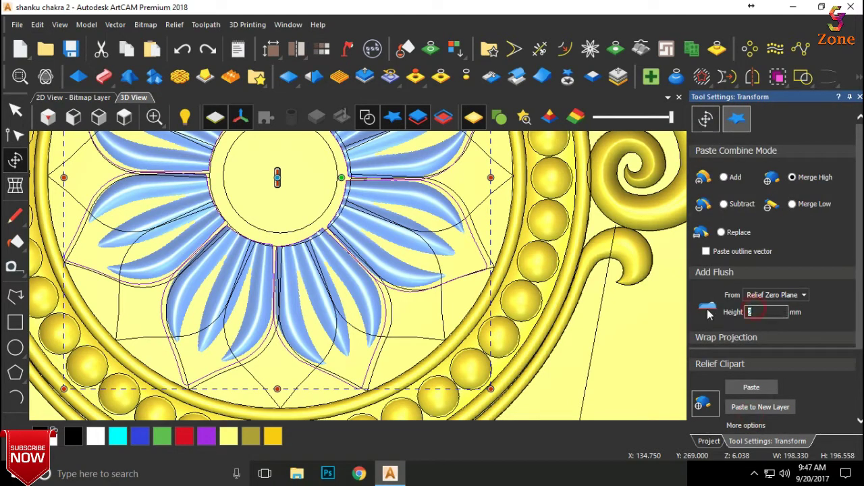
type("0")
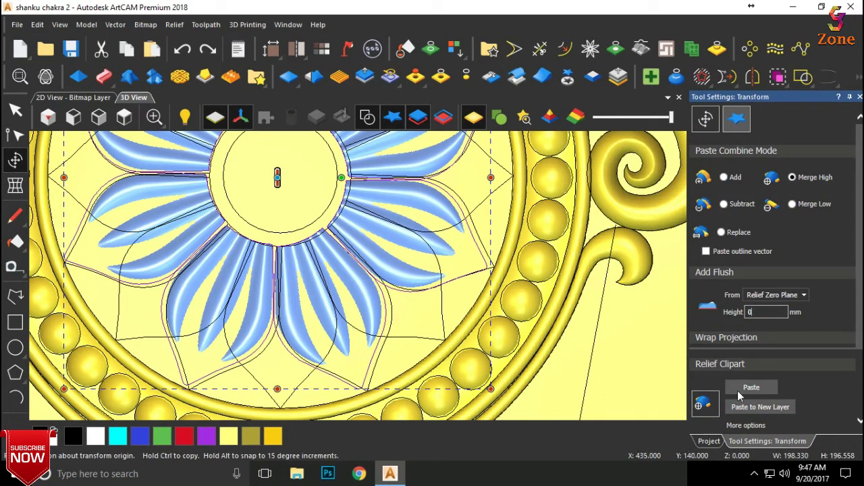
left_click(742, 390)
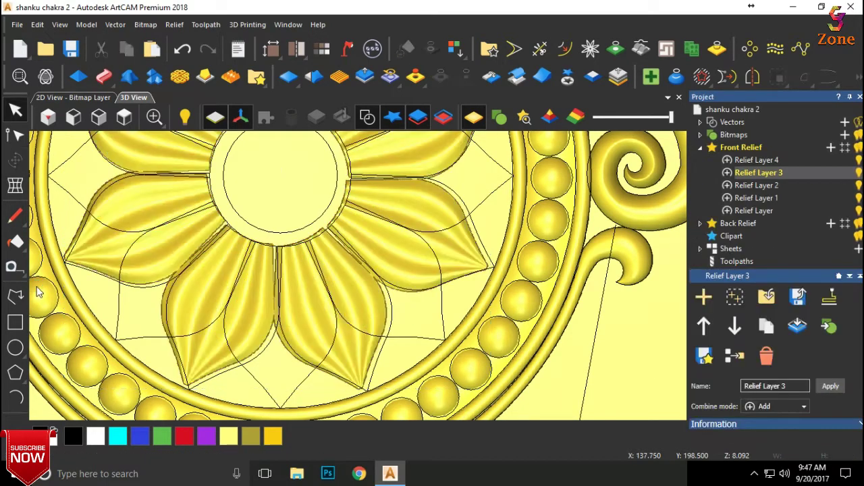
Orbit and zoom the 3D view to check the merged lotus petals around the hub
scroll(146, 259, "down", 2)
mouse_move(180, 304)
left_mouse_down()
mouse_move(284, 321)
mouse_move(330, 157)
left_mouse_up()
scroll(329, 156, "up", 3)
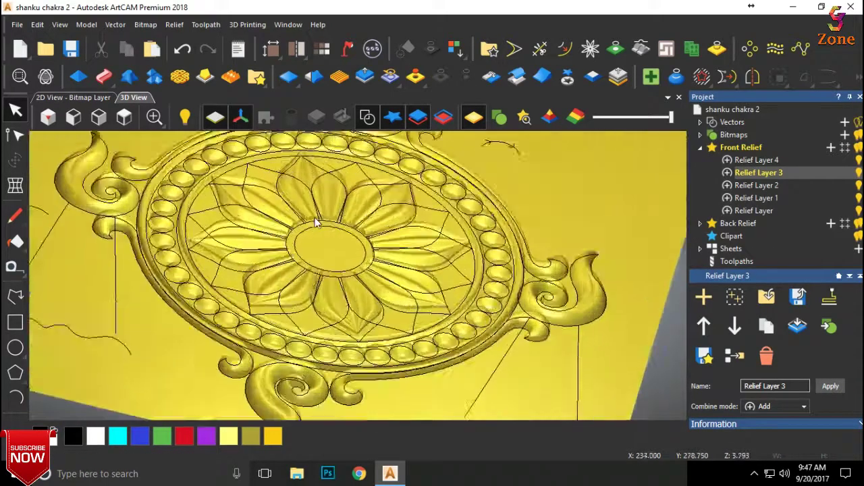
scroll(315, 222, "up", 3)
scroll(270, 256, "up", 2)
left_click_drag(241, 283, 310, 304)
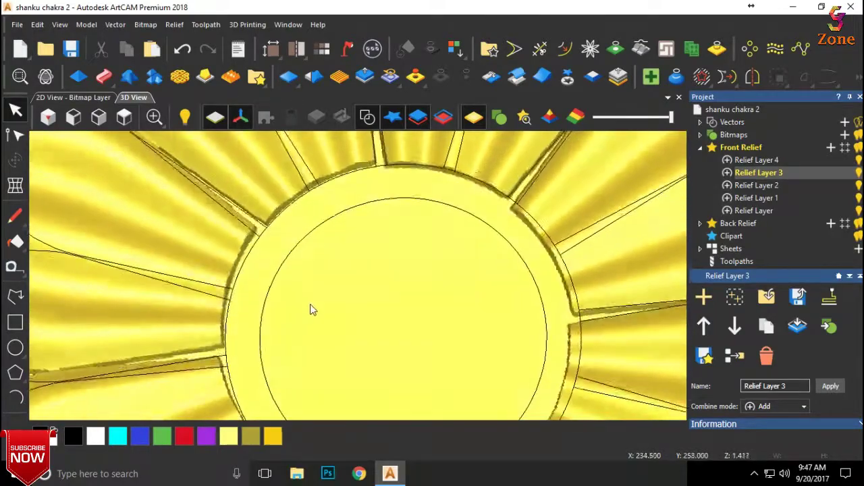
scroll(362, 316, "down", 2)
scroll(362, 317, "down", 2)
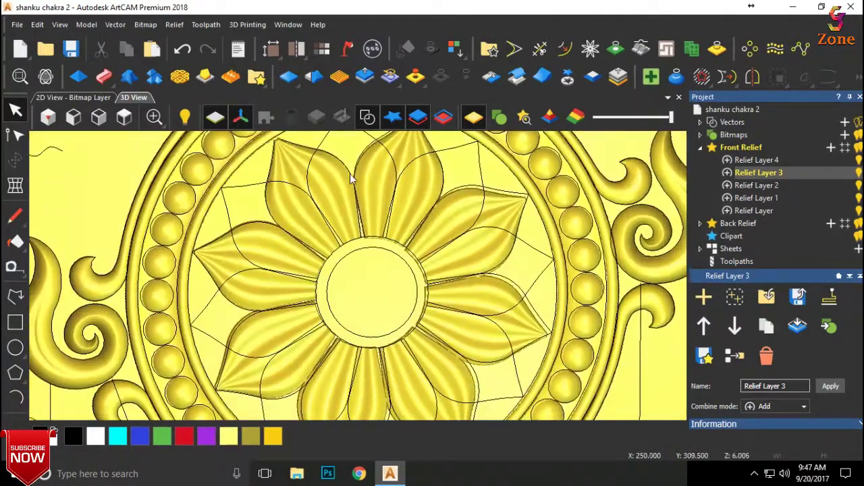
scroll(358, 271, "down", 2)
mouse_move(358, 187)
left_mouse_down()
mouse_move(357, 271)
mouse_move(438, 147)
mouse_move(444, 112)
left_mouse_up()
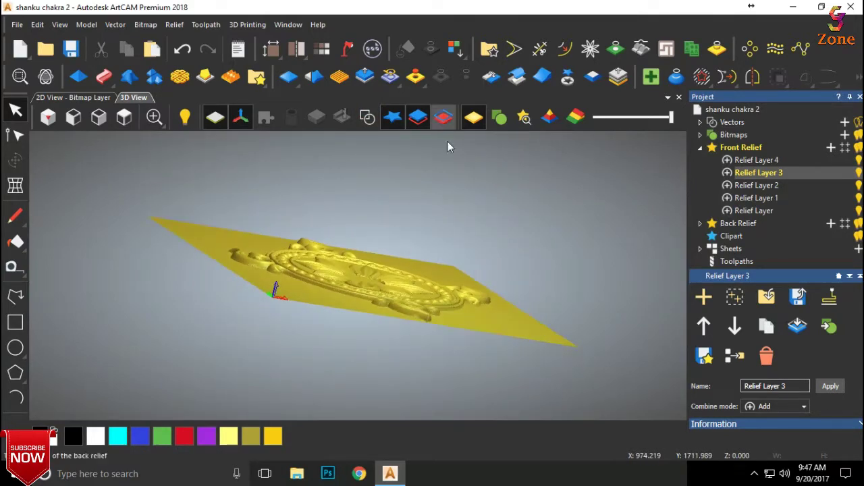